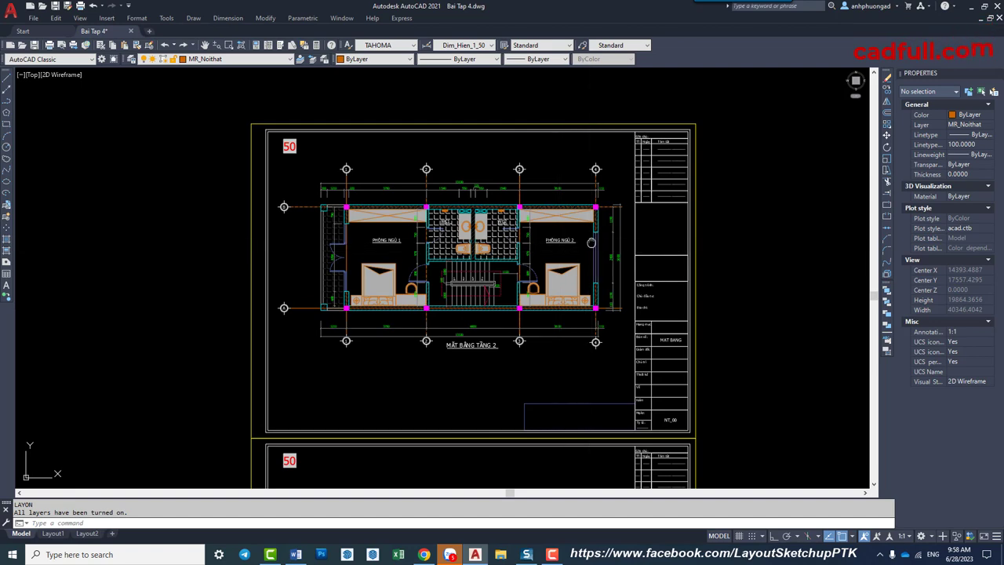
Inspect the 1190 dimension, then start and cancel a property match on the right-side dimensions.
{"action": "scroll", "coordinate": [616, 236], "scroll_direction": "up", "scroll_amount": 4}
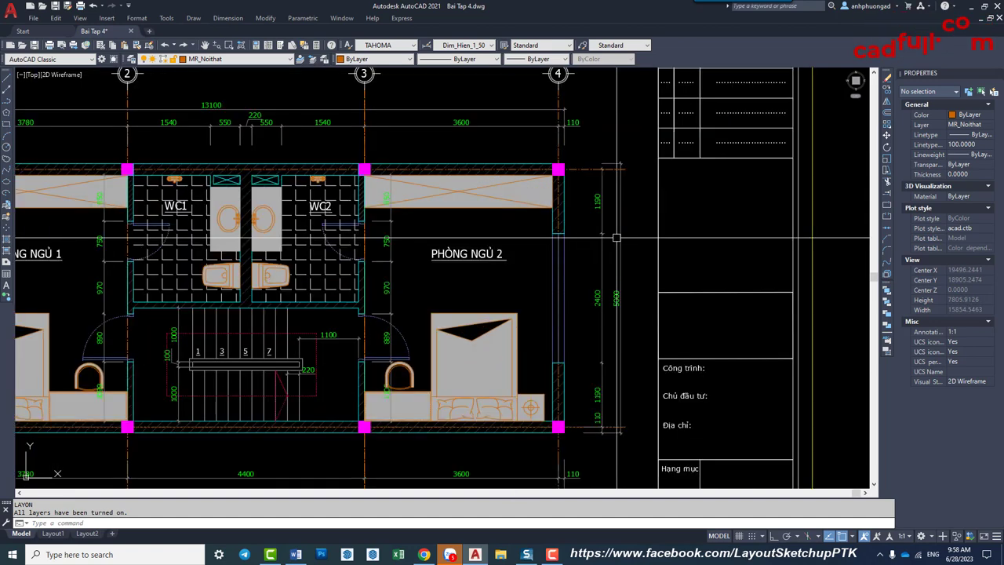
{"action": "left_click", "coordinate": [605, 226]}
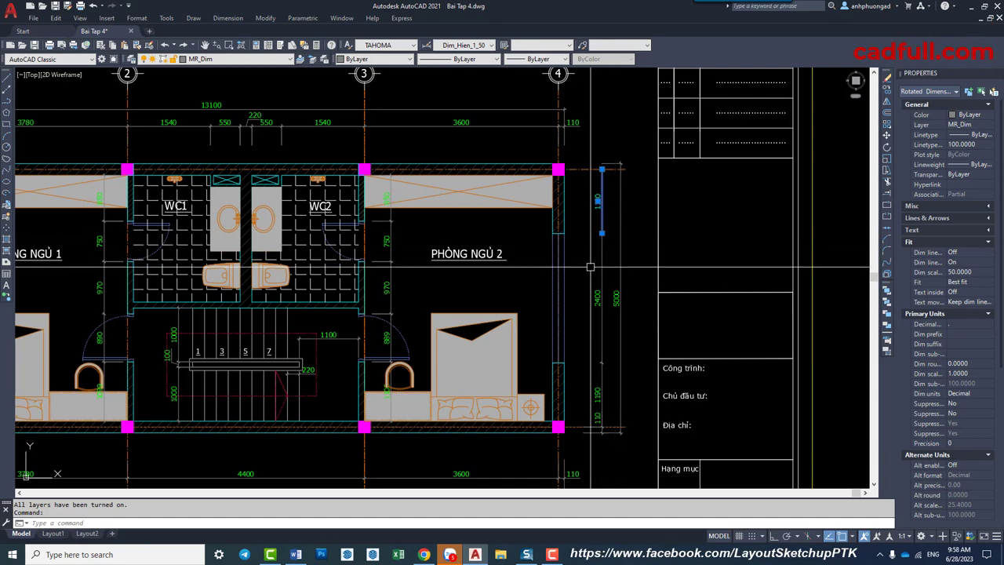
{"action": "key", "text": "Escape"}
{"action": "middle_click_drag", "start_coordinate": [617, 358], "coordinate": [614, 299]}
{"action": "key", "text": "Return"}
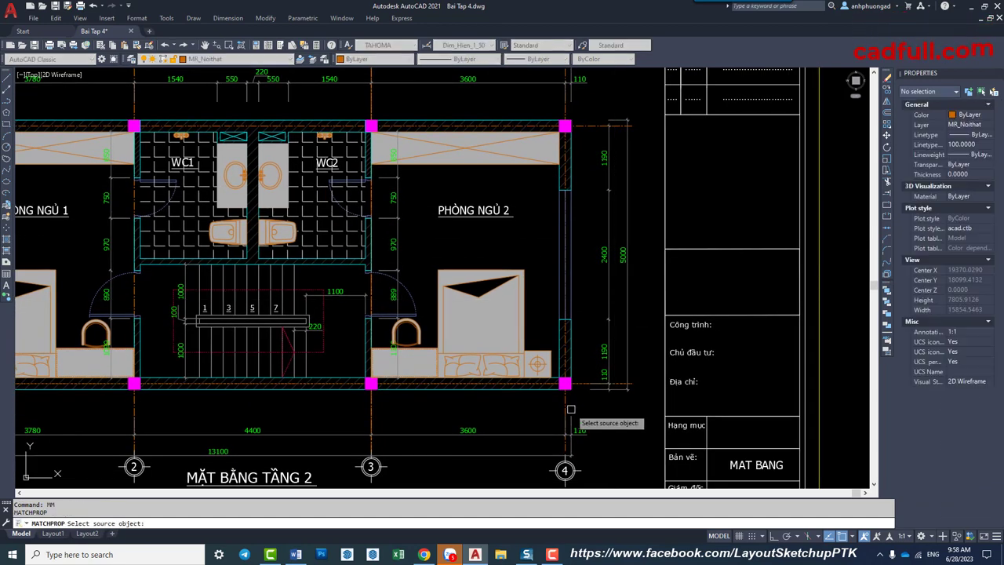
{"action": "middle_click_drag", "start_coordinate": [668, 268], "coordinate": [647, 318]}
{"action": "left_click", "coordinate": [574, 308]}
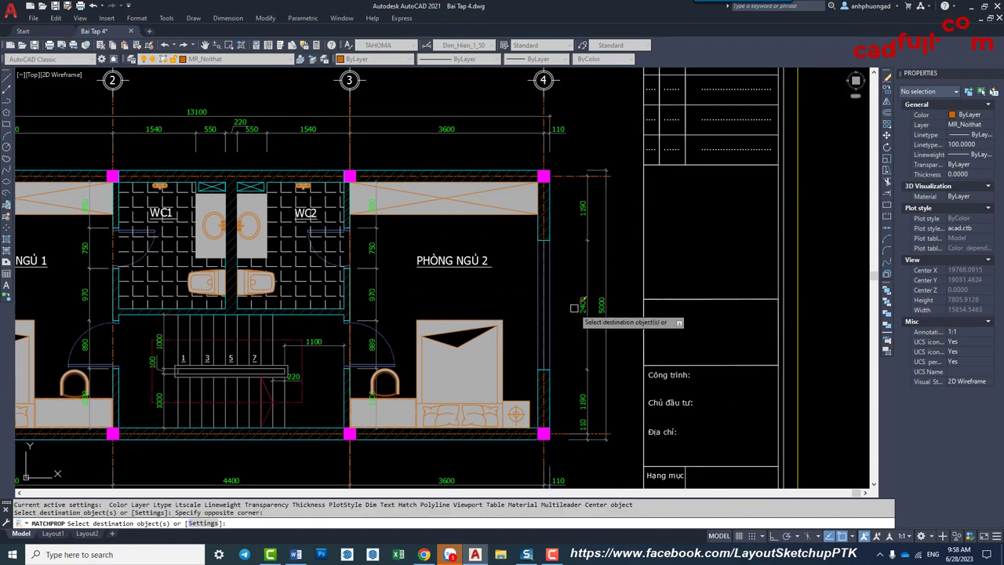
{"action": "left_click", "coordinate": [612, 246]}
{"action": "key", "text": "Escape"}
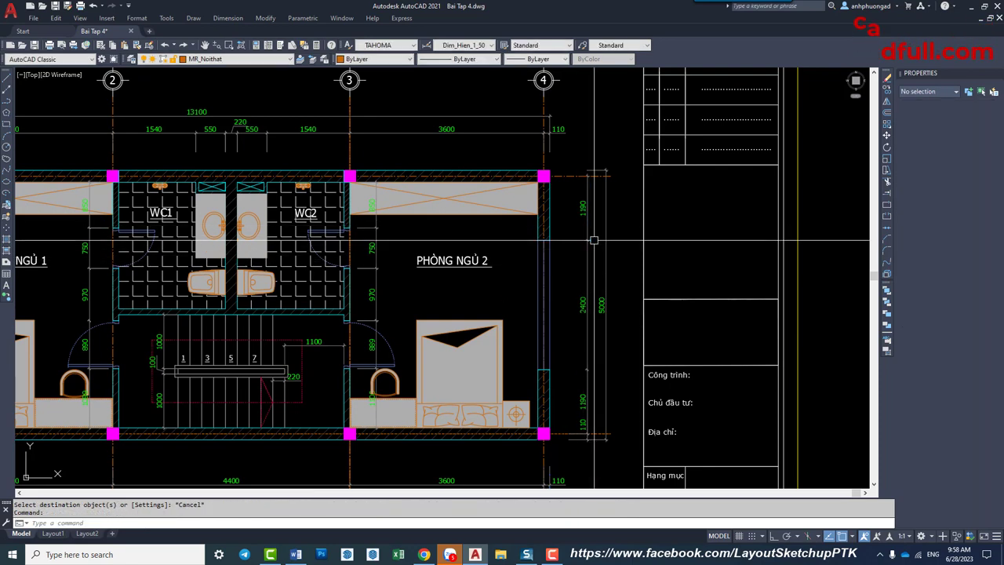
{"action": "middle_click_drag", "start_coordinate": [604, 245], "coordinate": [605, 232]}
Crossing-select the five right-side vertical dimensions and erase them with E.
{"action": "scroll", "coordinate": [606, 232], "scroll_direction": "down", "scroll_amount": 2}
{"action": "left_click", "coordinate": [620, 210]}
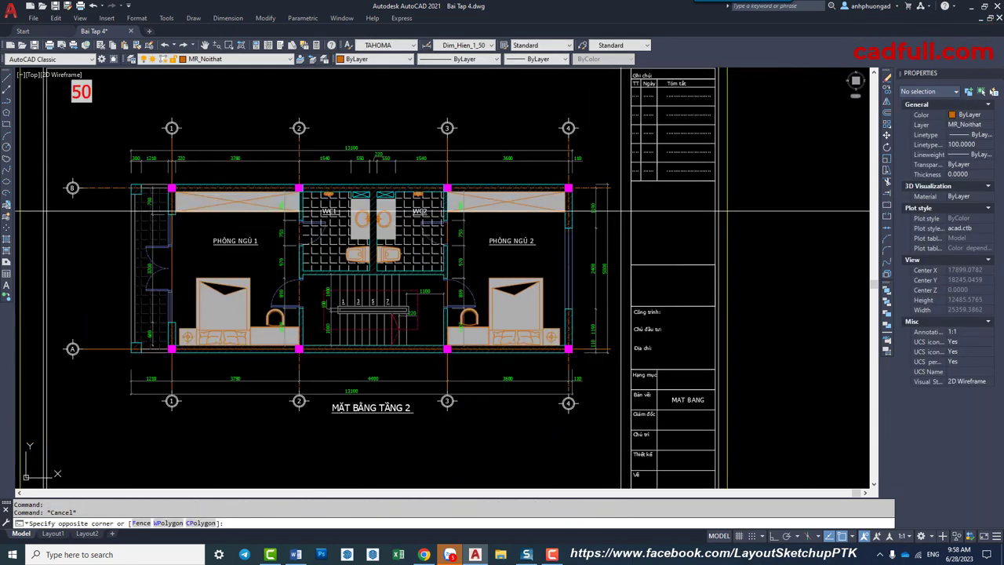
{"action": "left_click", "coordinate": [588, 343]}
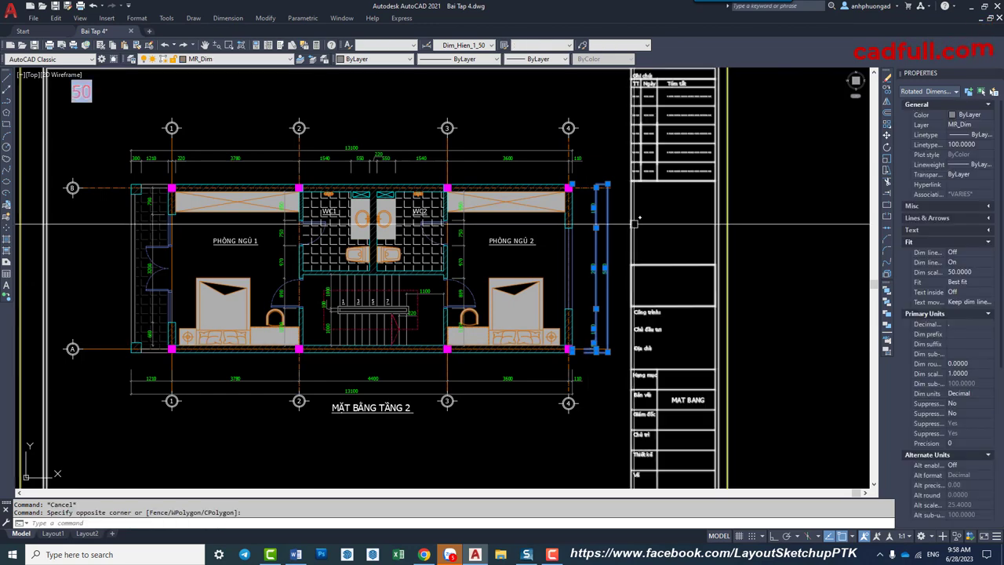
{"action": "type", "text": "e"}
{"action": "key", "text": "Return"}
{"action": "middle_click_drag", "start_coordinate": [588, 288], "coordinate": [580, 226]}
{"action": "type", "text": "d"}
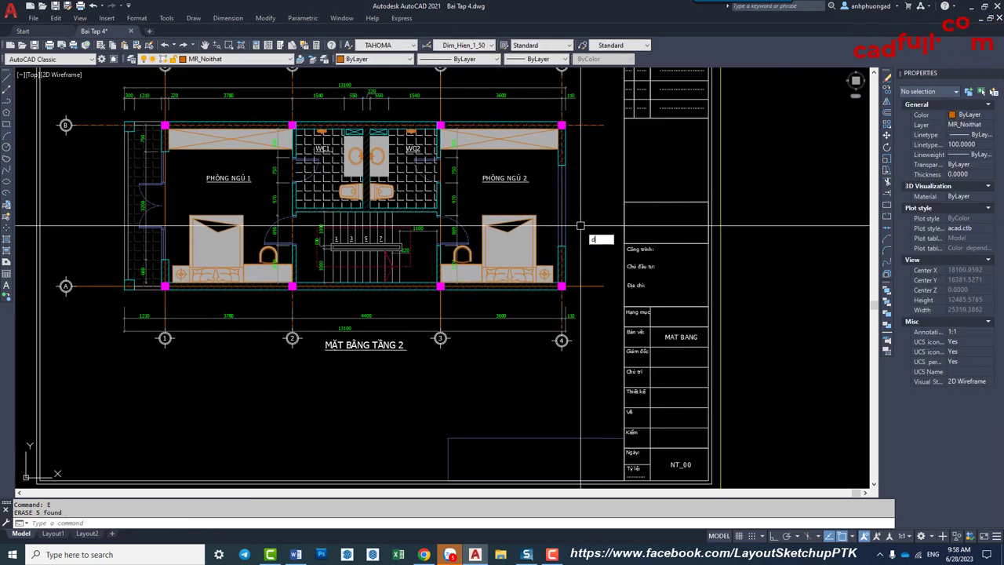
Add a linear 110 dimension at the bottom wall corner on the right side.
{"action": "key", "text": "Return"}
{"action": "scroll", "coordinate": [576, 271], "scroll_direction": "up", "scroll_amount": 4}
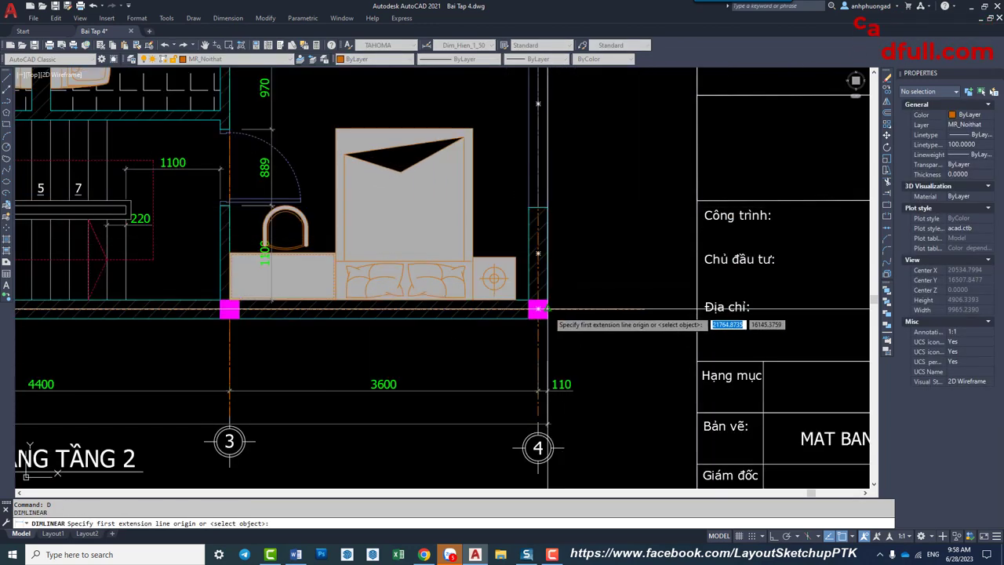
{"action": "left_click", "coordinate": [538, 309]}
{"action": "left_click", "coordinate": [538, 316]}
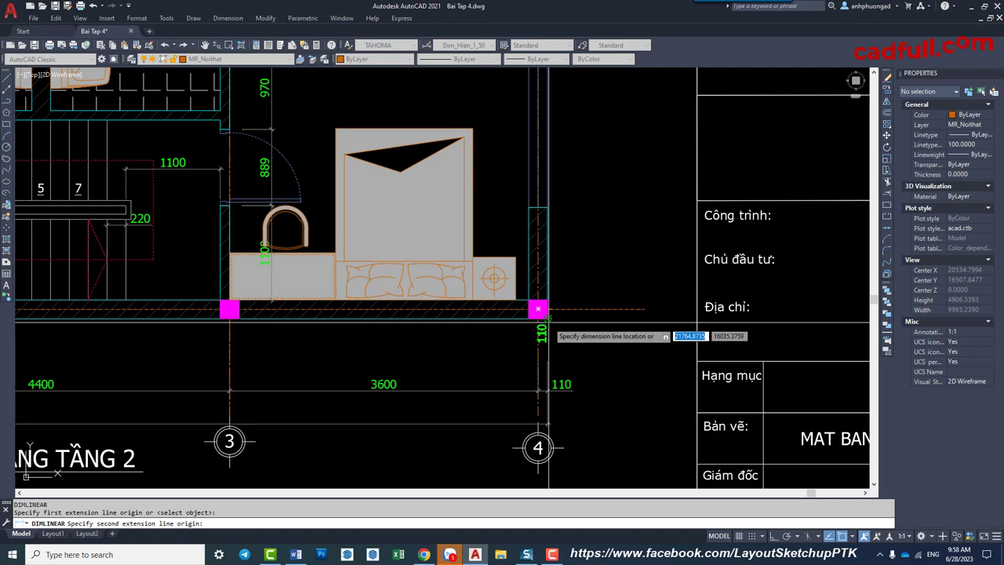
{"action": "left_click", "coordinate": [587, 329]}
{"action": "middle_click_drag", "start_coordinate": [605, 271], "coordinate": [605, 296]}
Continue the chain upward with DC, adding the 1190 and 2400 dimensions.
{"action": "type", "text": "dc"}
{"action": "key", "text": "Return"}
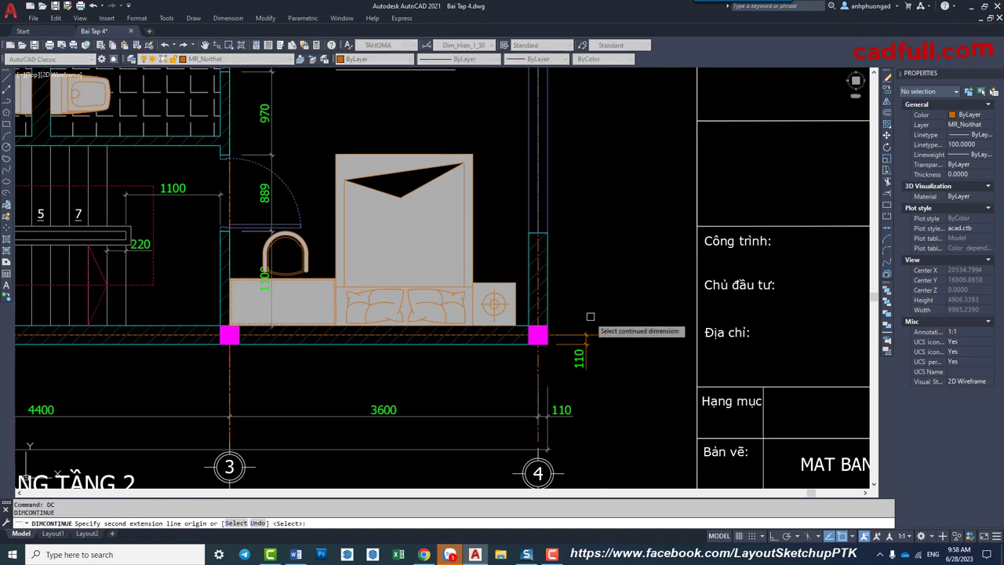
{"action": "left_click", "coordinate": [547, 233]}
{"action": "middle_click_drag", "start_coordinate": [548, 235], "coordinate": [557, 396]}
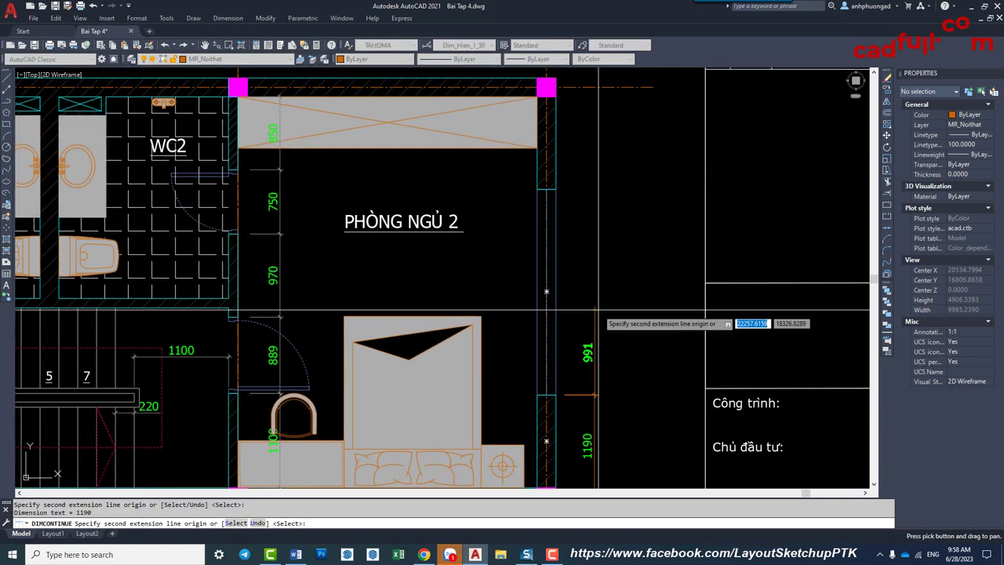
{"action": "left_click", "coordinate": [555, 189]}
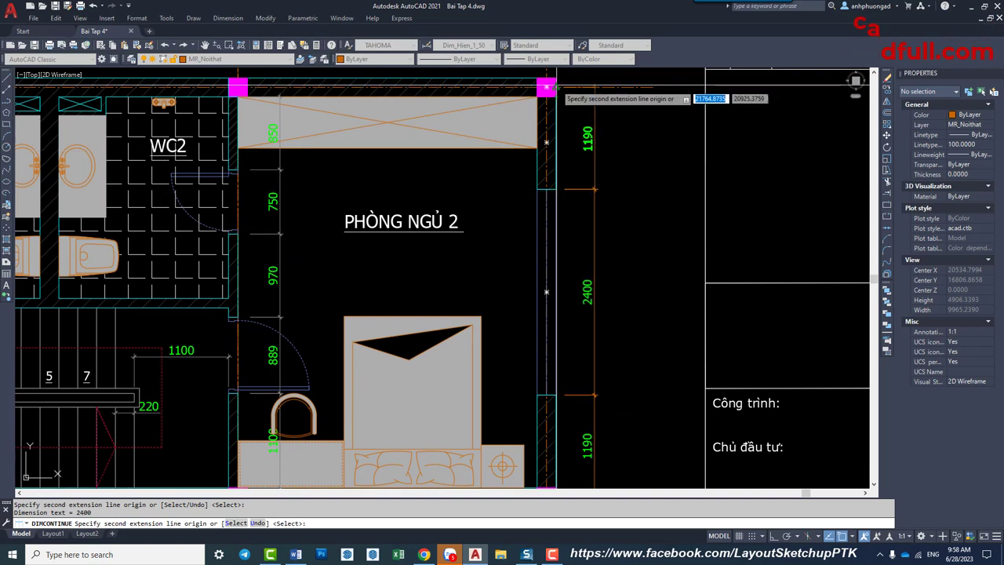
{"action": "middle_click_drag", "start_coordinate": [547, 87], "coordinate": [558, 190]}
{"action": "key", "text": "Escape"}
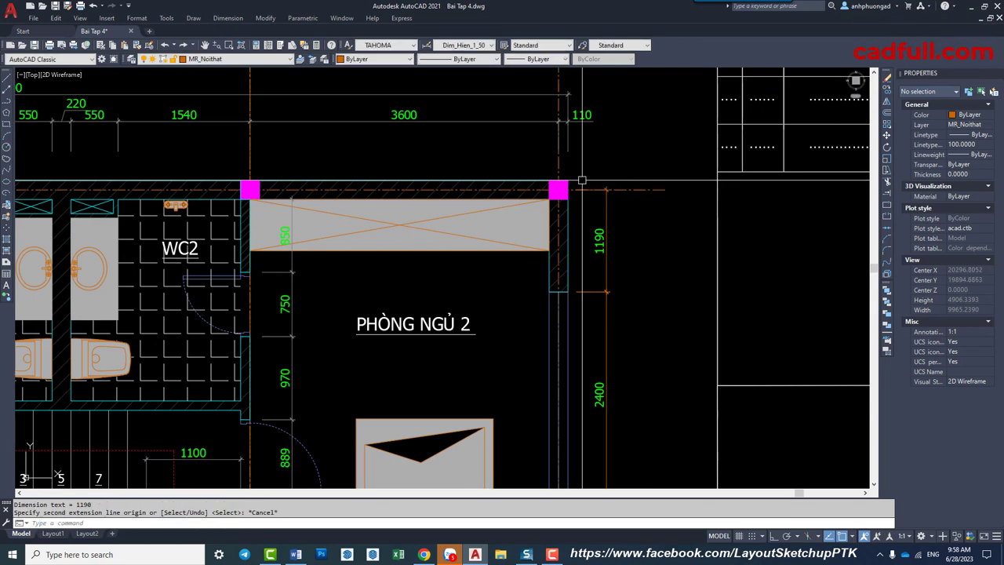
Add the top 110 linear dimension at the upper wall corner.
{"action": "type", "text": "dli"}
{"action": "key", "text": "Return"}
{"action": "left_click", "coordinate": [568, 181]}
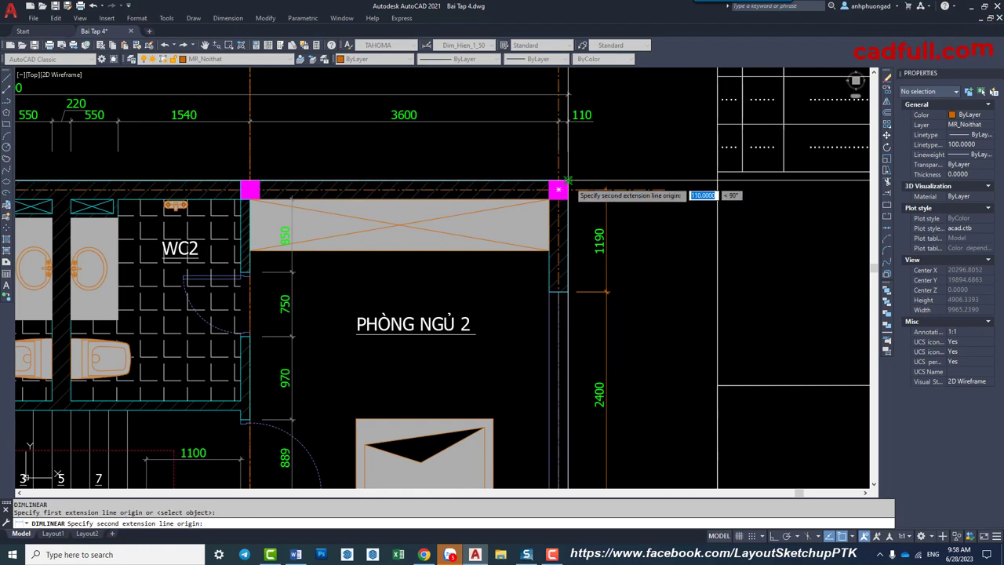
{"action": "left_click", "coordinate": [557, 189]}
{"action": "left_click", "coordinate": [605, 213]}
{"action": "scroll", "coordinate": [604, 212], "scroll_direction": "down", "scroll_amount": 4}
{"action": "middle_click_drag", "start_coordinate": [596, 211], "coordinate": [596, 175]}
Add the overall 5000 linear dimension from the top corner to the bottom corner.
{"action": "key", "text": "Return"}
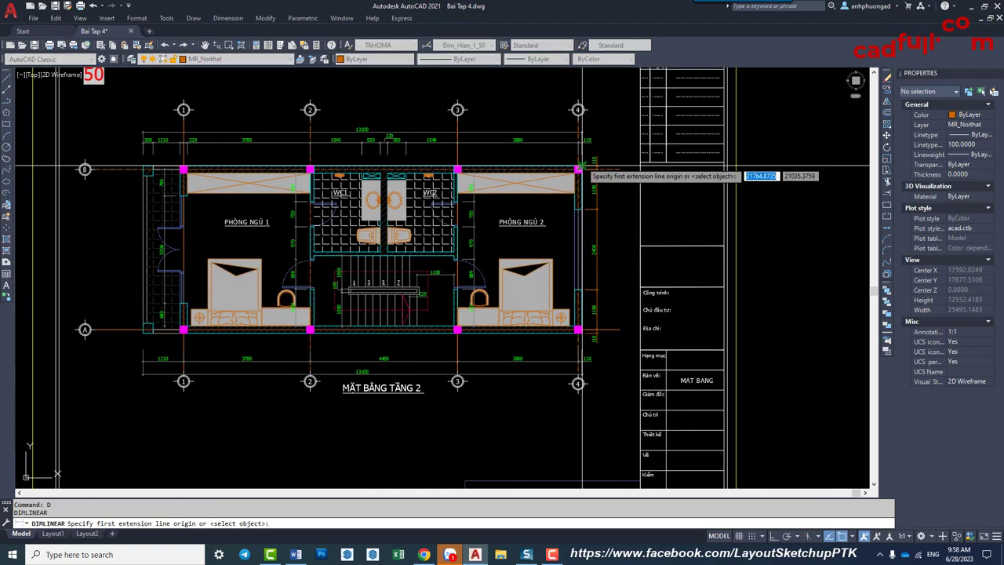
{"action": "left_click", "coordinate": [578, 328]}
{"action": "scroll", "coordinate": [582, 326], "scroll_direction": "up", "scroll_amount": 4}
{"action": "left_click", "coordinate": [549, 251]}
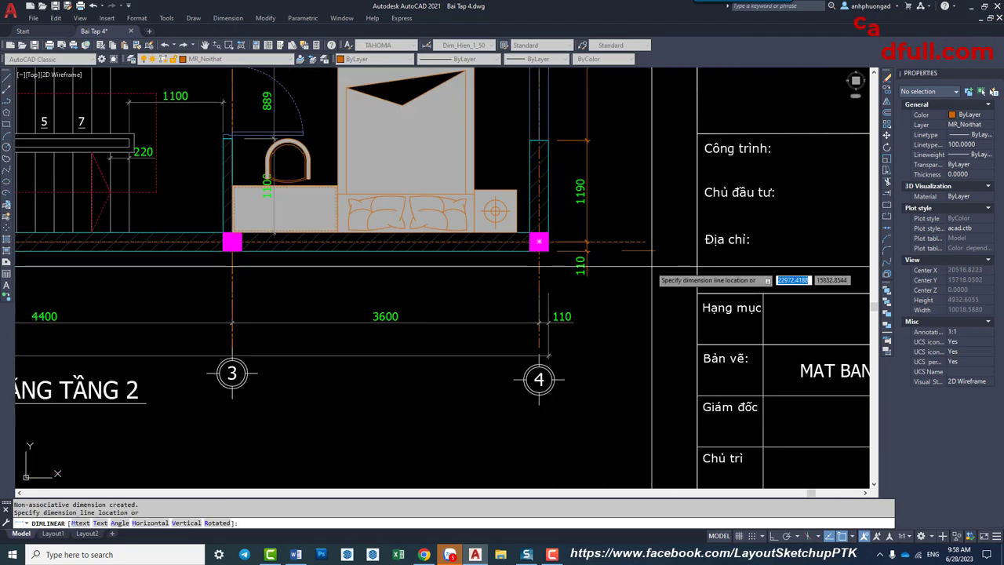
{"action": "key", "text": "Escape"}
{"action": "middle_click_drag", "start_coordinate": [617, 269], "coordinate": [600, 357]}
Start a property match with MM, cancel it, and begin a window around the 5000 dimension.
{"action": "type", "text": "mm"}
{"action": "key", "text": "Return"}
{"action": "key", "text": "Escape"}
{"action": "left_click", "coordinate": [601, 350]}
Select the 5000 dimension and crossing-select the new right-side dimensions.
{"action": "middle_click_drag", "start_coordinate": [596, 258], "coordinate": [592, 340]}
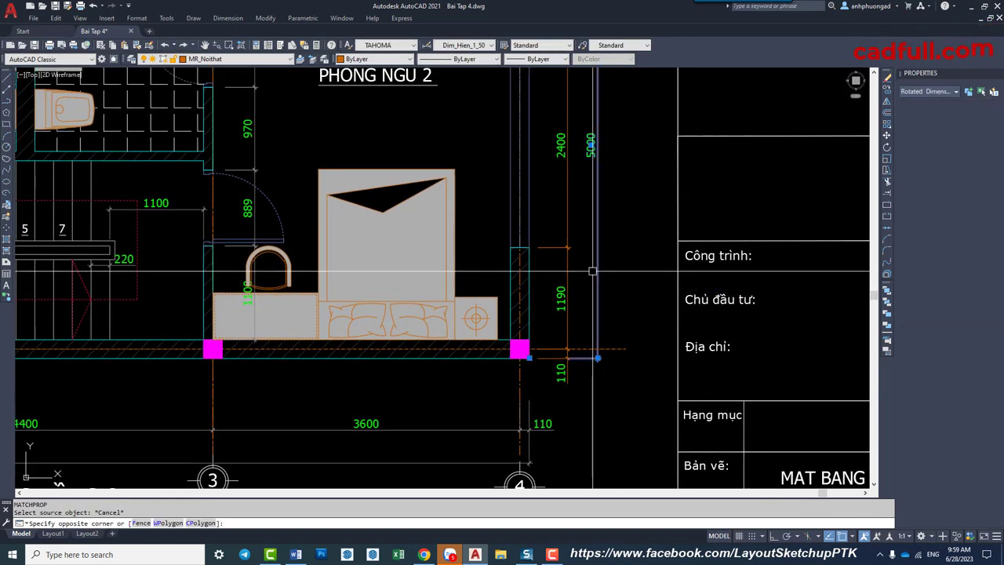
{"action": "left_click", "coordinate": [622, 318]}
{"action": "scroll", "coordinate": [622, 318], "scroll_direction": "down", "scroll_amount": 3}
{"action": "scroll", "coordinate": [621, 291], "scroll_direction": "down", "scroll_amount": 3}
{"action": "left_click", "coordinate": [638, 180]}
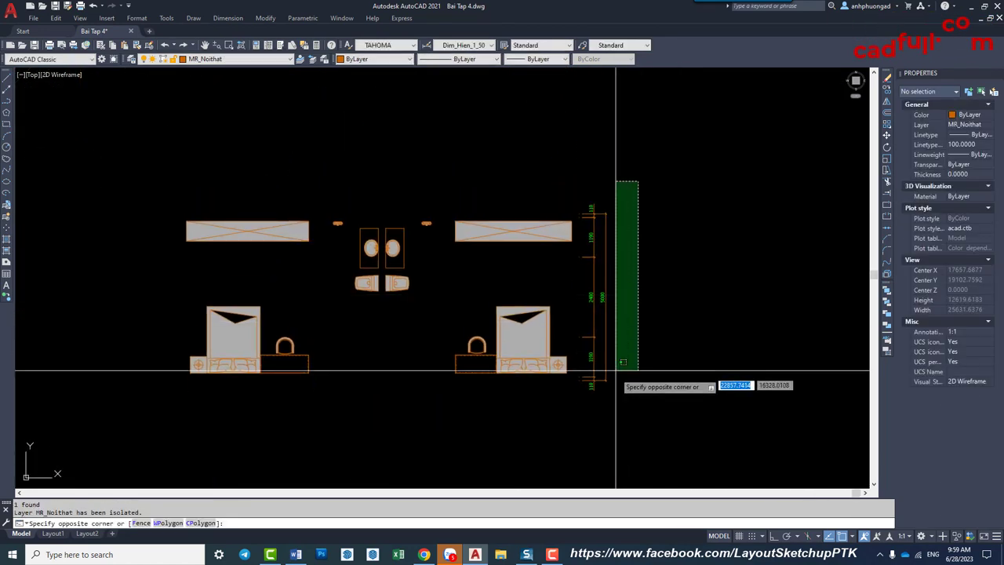
{"action": "left_click", "coordinate": [590, 392]}
Move the selected dimensions to layer MR_Dim and turn all layers back on with LAYON.
{"action": "left_click", "coordinate": [257, 59]}
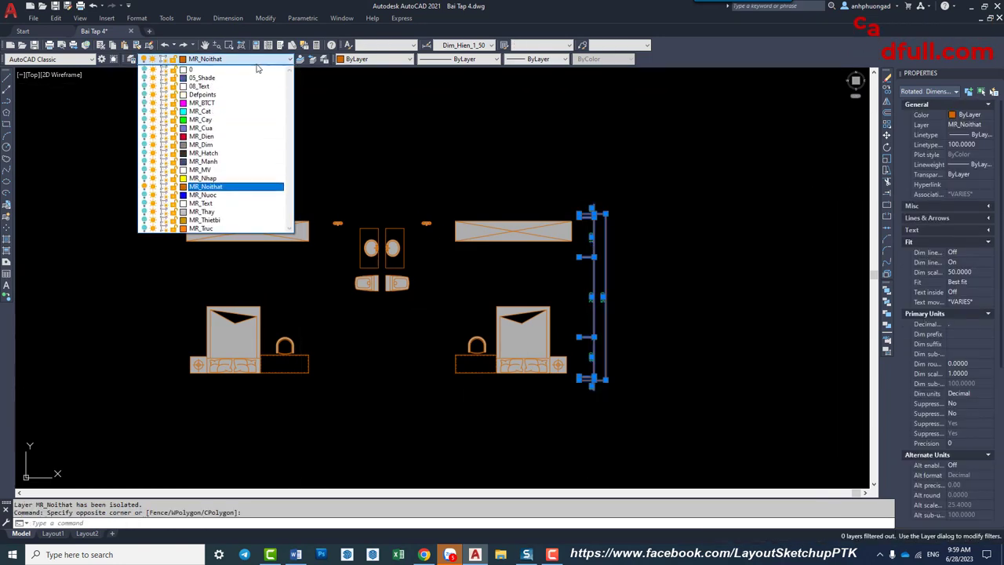
{"action": "left_click", "coordinate": [235, 144]}
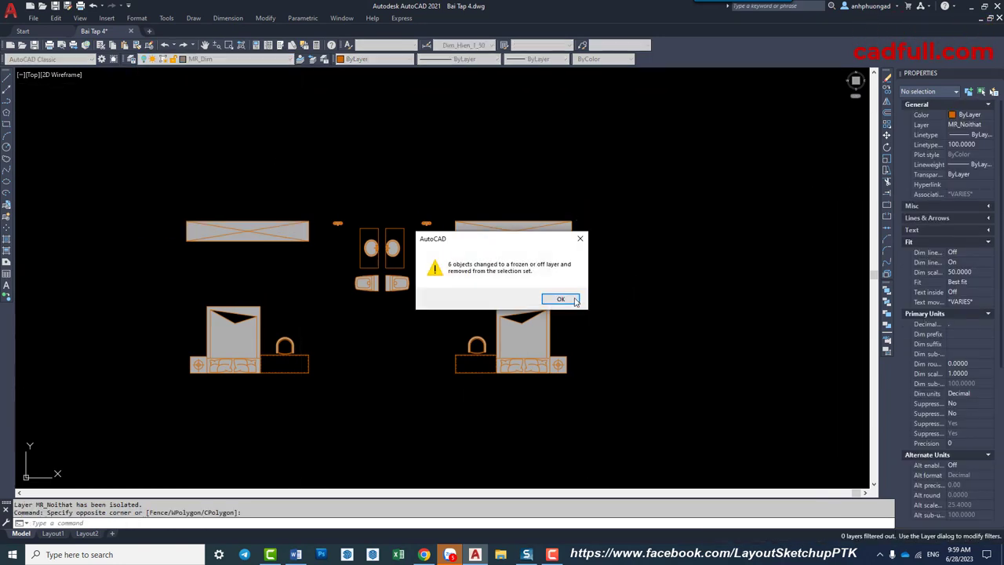
{"action": "left_click", "coordinate": [560, 298]}
{"action": "type", "text": "layon"}
{"action": "key", "text": "Return"}
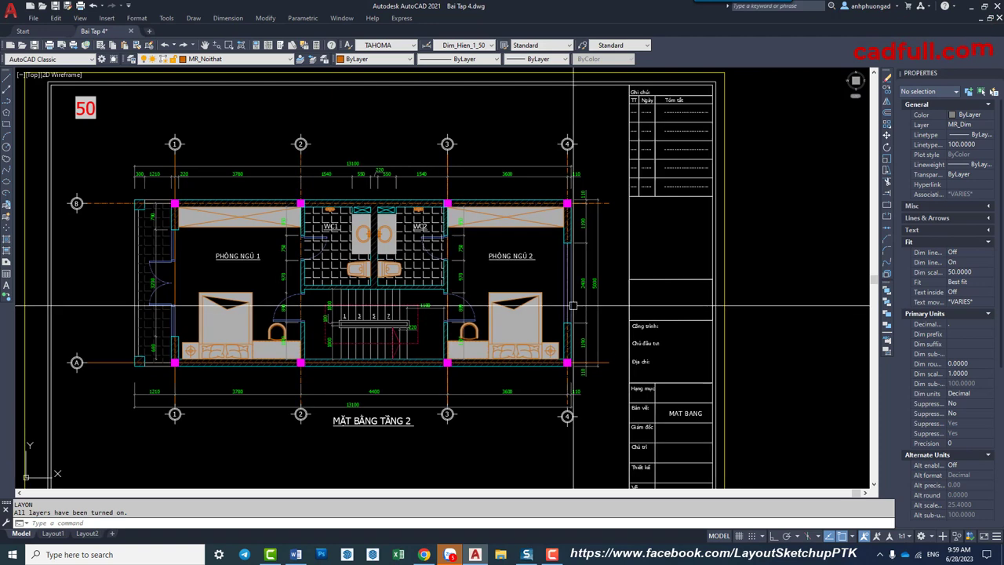
{"action": "middle_click_drag", "start_coordinate": [573, 305], "coordinate": [593, 289]}
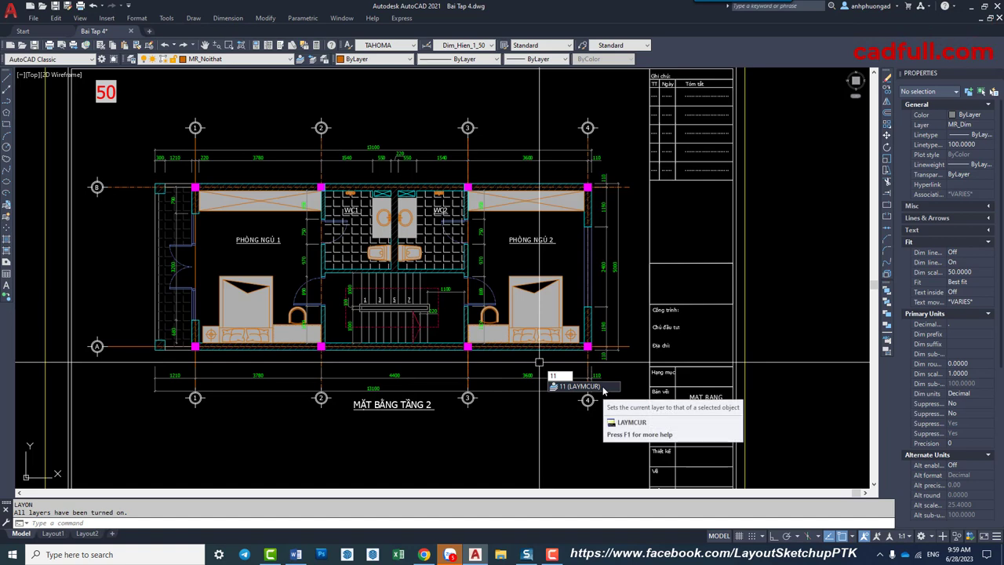
{"action": "mouse_move", "coordinate": [580, 386]}
{"action": "type", "text": "11"}
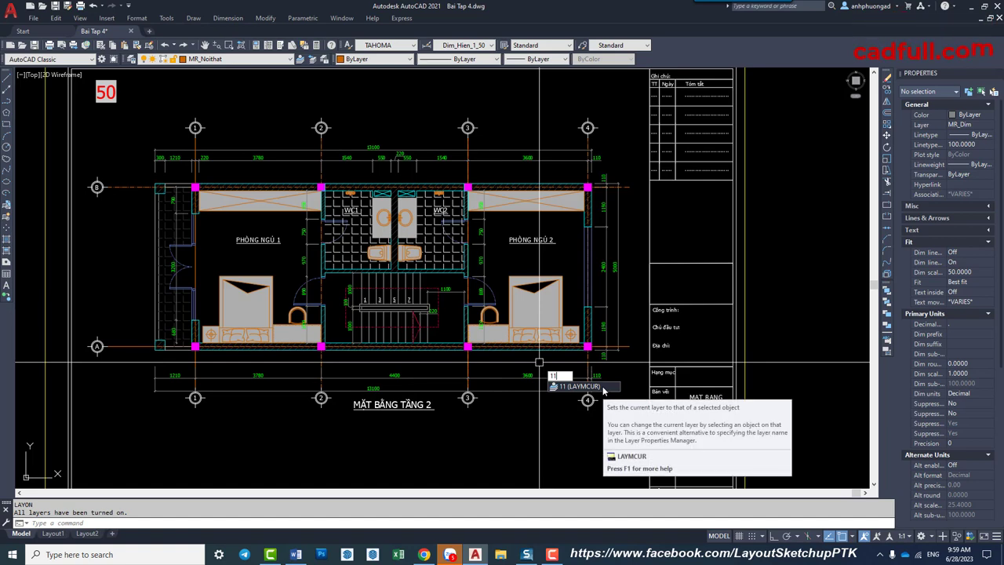
Make MR_Dim the current layer by picking the 3600 dimension.
{"action": "key", "text": "Return"}
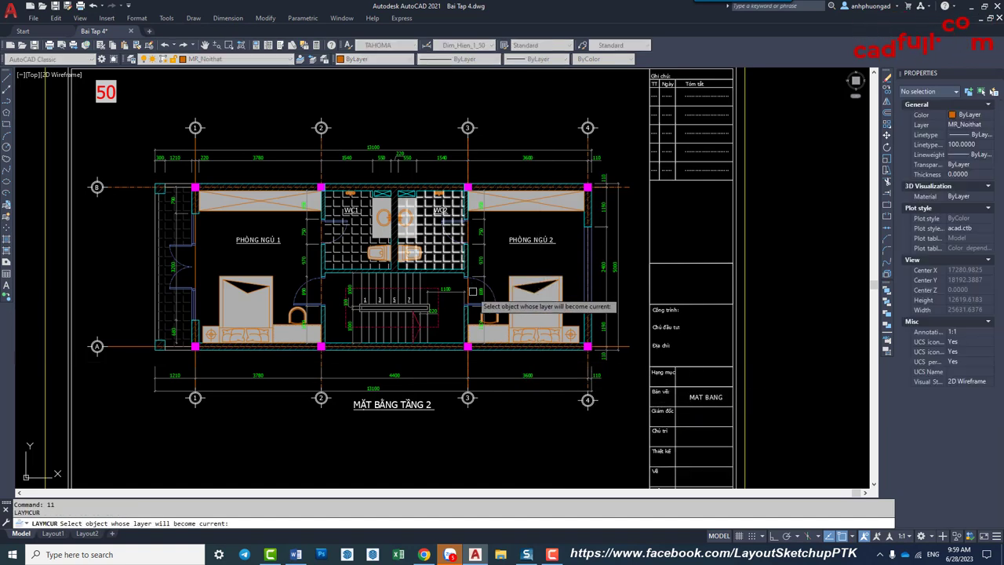
{"action": "middle_click_drag", "start_coordinate": [488, 317], "coordinate": [497, 315]}
{"action": "scroll", "coordinate": [562, 387], "scroll_direction": "up", "scroll_amount": 4}
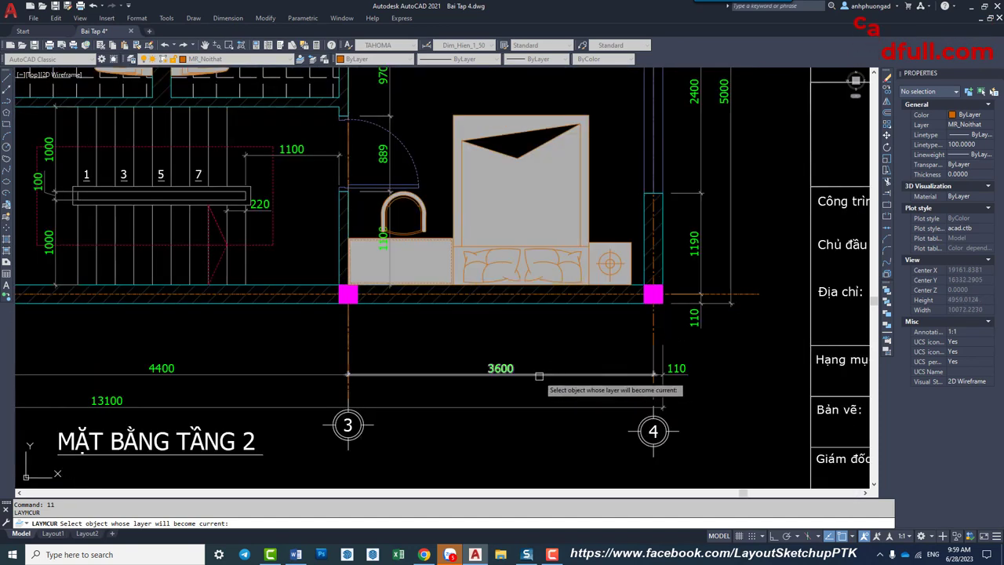
{"action": "left_click", "coordinate": [560, 375]}
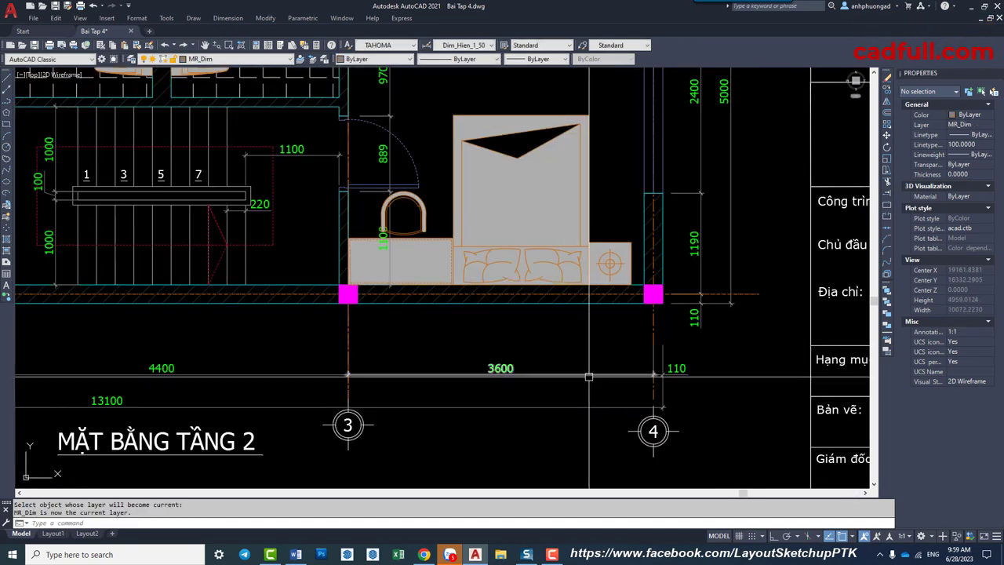
{"action": "left_click", "coordinate": [589, 377]}
{"action": "key", "text": "Escape"}
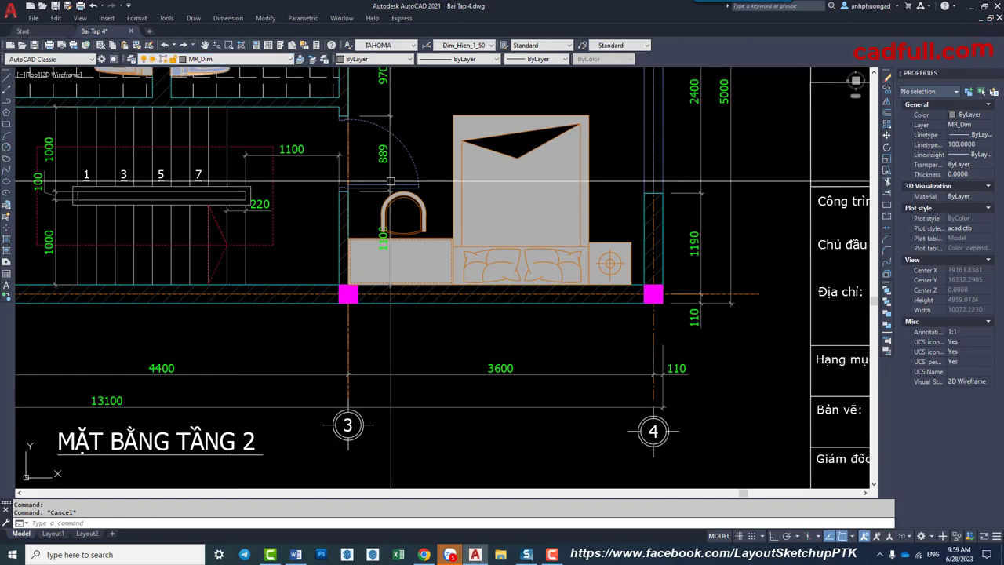
Zoom and pan until the whole second-floor plan with its axes and dimension rows shows.
{"action": "scroll", "coordinate": [409, 210], "scroll_direction": "down", "scroll_amount": 2}
{"action": "scroll", "coordinate": [438, 299], "scroll_direction": "down", "scroll_amount": 2}
{"action": "scroll", "coordinate": [267, 335], "scroll_direction": "up", "scroll_amount": 2}
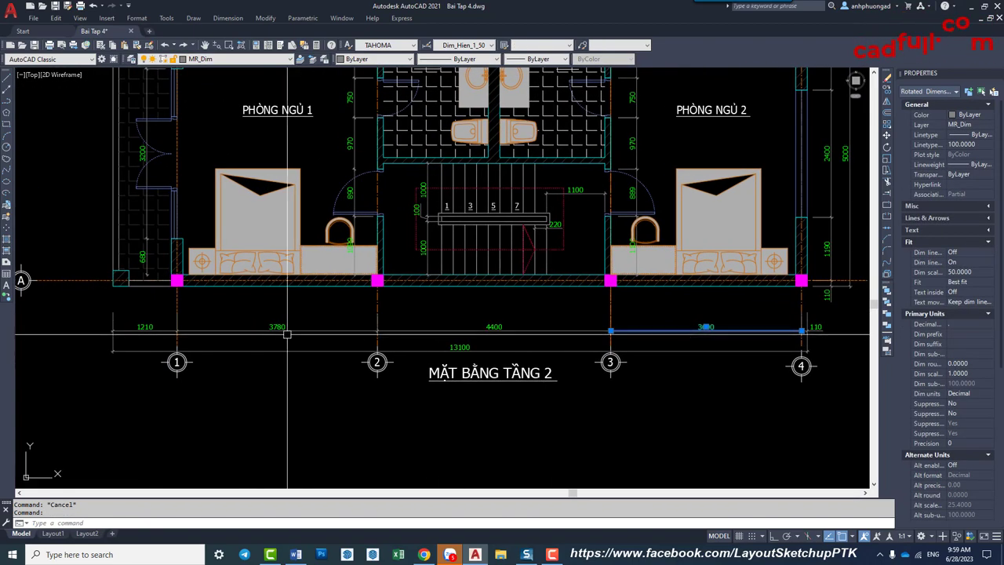
{"action": "scroll", "coordinate": [267, 334], "scroll_direction": "down", "scroll_amount": 2}
{"action": "scroll", "coordinate": [252, 296], "scroll_direction": "up", "scroll_amount": 2}
{"action": "scroll", "coordinate": [253, 296], "scroll_direction": "up", "scroll_amount": 2}
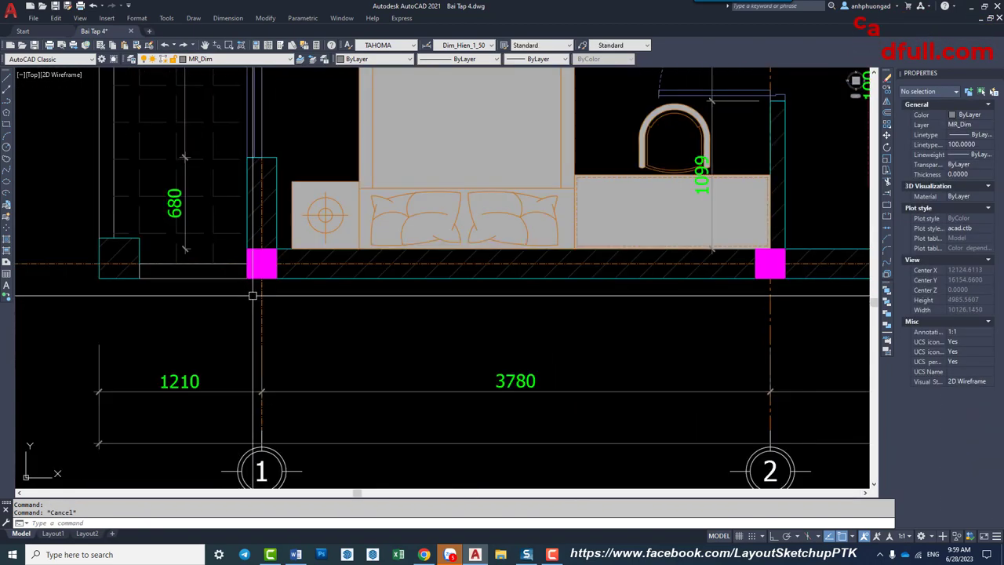
{"action": "scroll", "coordinate": [283, 348], "scroll_direction": "down", "scroll_amount": 5}
{"action": "scroll", "coordinate": [690, 177], "scroll_direction": "up", "scroll_amount": 1}
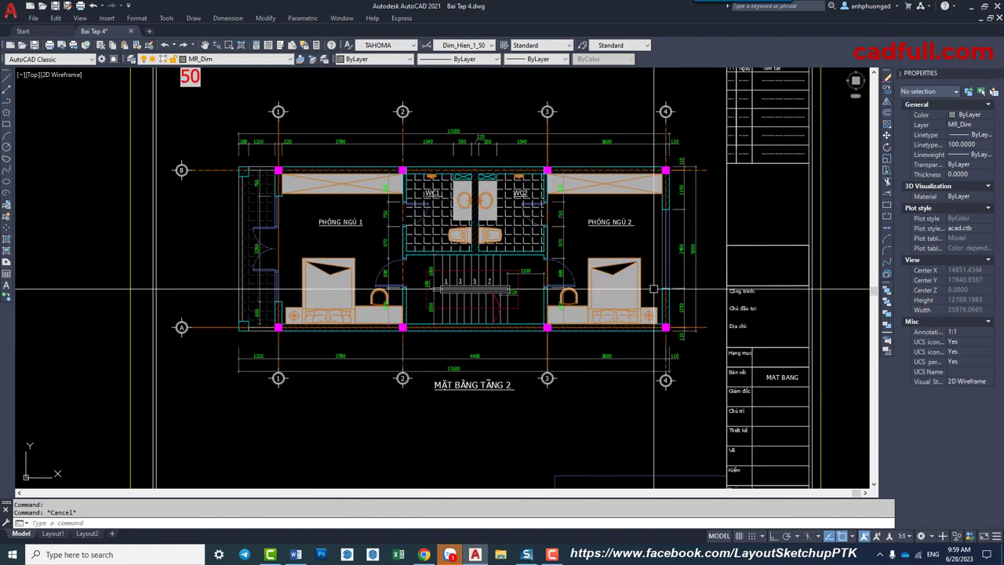
{"action": "scroll", "coordinate": [670, 143], "scroll_direction": "up", "scroll_amount": 4}
{"action": "middle_click_drag", "start_coordinate": [658, 157], "coordinate": [763, 213]}
Start STRETCH and crossing-select the top dimension row.
{"action": "scroll", "coordinate": [714, 198], "scroll_direction": "down", "scroll_amount": 2}
{"action": "type", "text": "s"}
{"action": "key", "text": "Return"}
{"action": "left_click", "coordinate": [780, 190]}
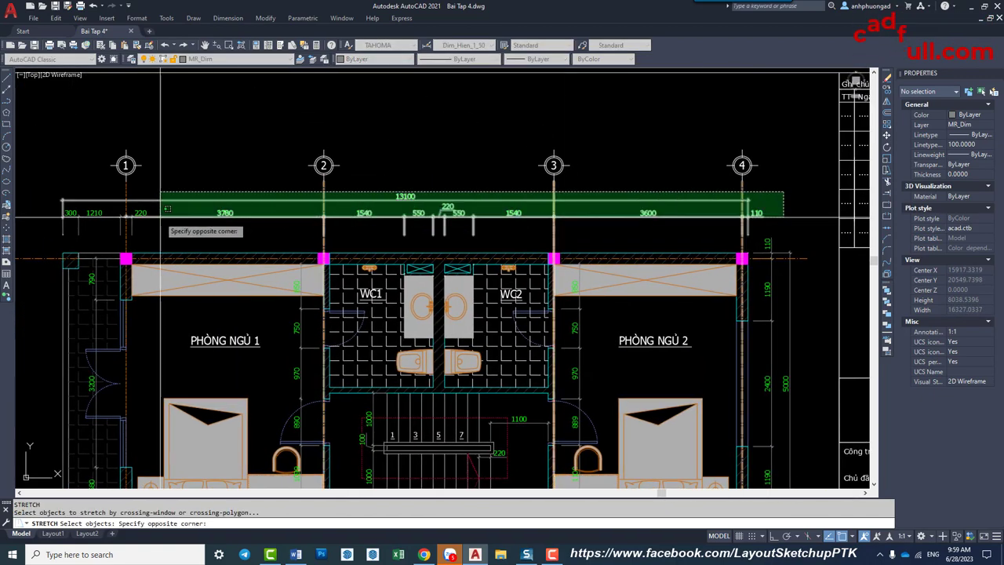
{"action": "left_click", "coordinate": [45, 230]}
{"action": "middle_click_drag", "start_coordinate": [175, 233], "coordinate": [513, 258]}
{"action": "scroll", "coordinate": [284, 233], "scroll_direction": "up", "scroll_amount": 4}
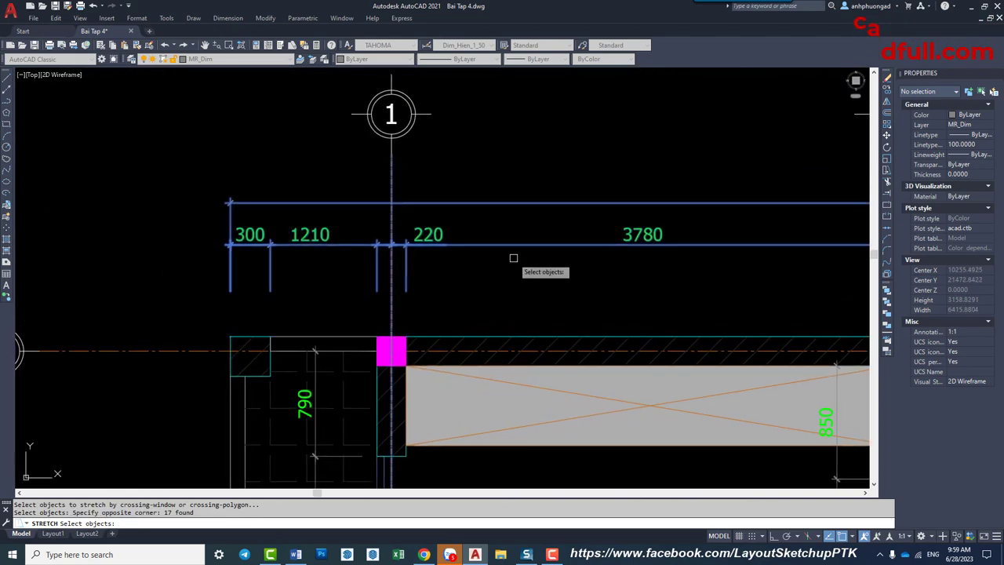
Finish the selection near axis 1 and stretch the top row with base and second points.
{"action": "middle_click_drag", "start_coordinate": [511, 181], "coordinate": [505, 201]}
{"action": "scroll", "coordinate": [407, 319], "scroll_direction": "up", "scroll_amount": 4}
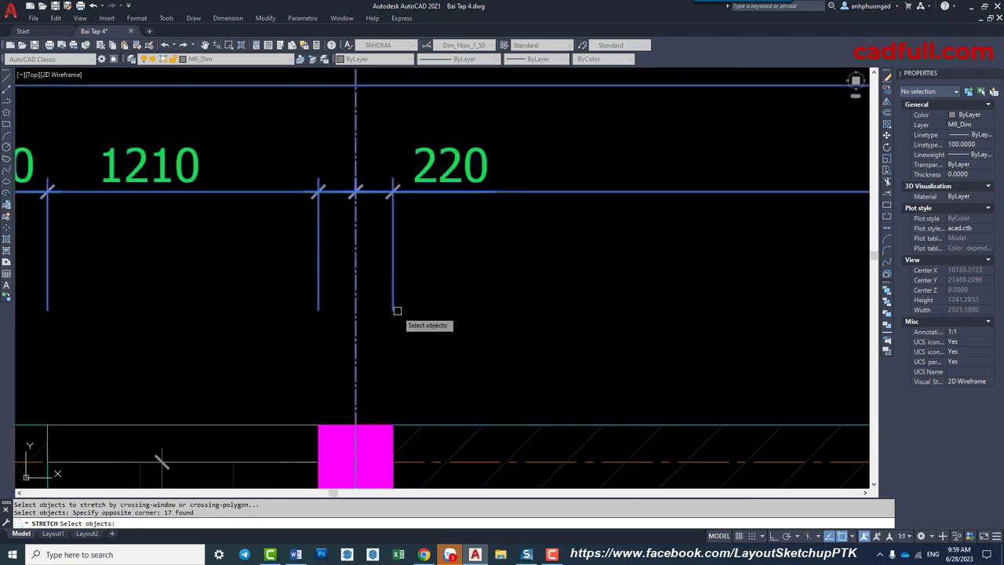
{"action": "scroll", "coordinate": [394, 386], "scroll_direction": "down", "scroll_amount": 4}
{"action": "middle_click_drag", "start_coordinate": [428, 314], "coordinate": [428, 331]}
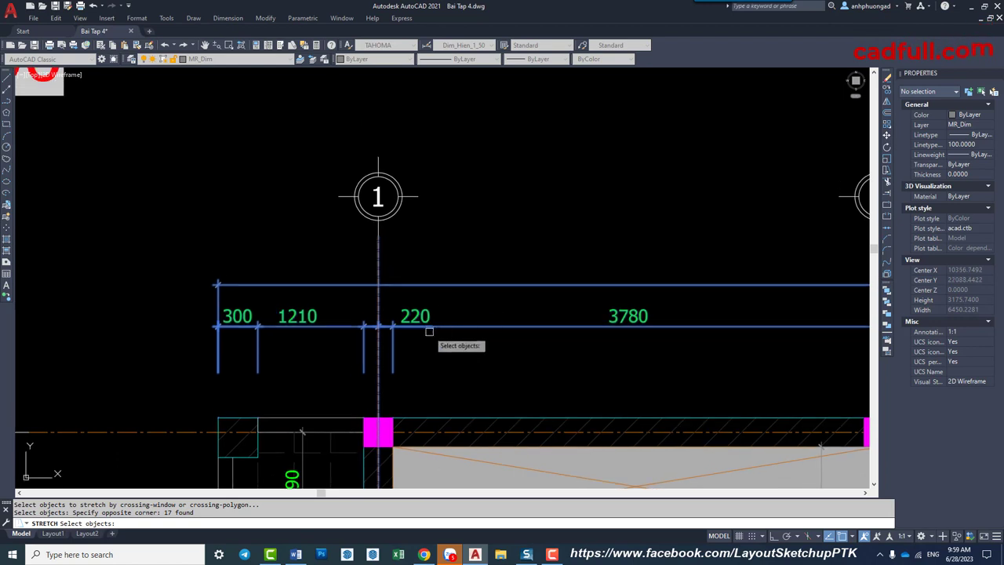
{"action": "scroll", "coordinate": [418, 324], "scroll_direction": "up", "scroll_amount": 4}
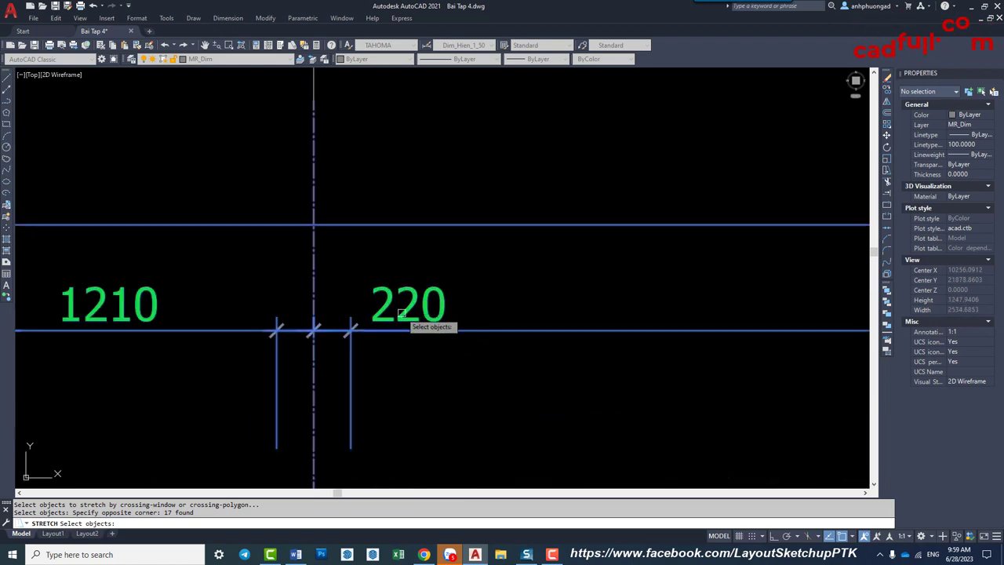
{"action": "scroll", "coordinate": [400, 314], "scroll_direction": "down", "scroll_amount": 4}
{"action": "key", "text": "Return"}
{"action": "left_click", "coordinate": [490, 167]}
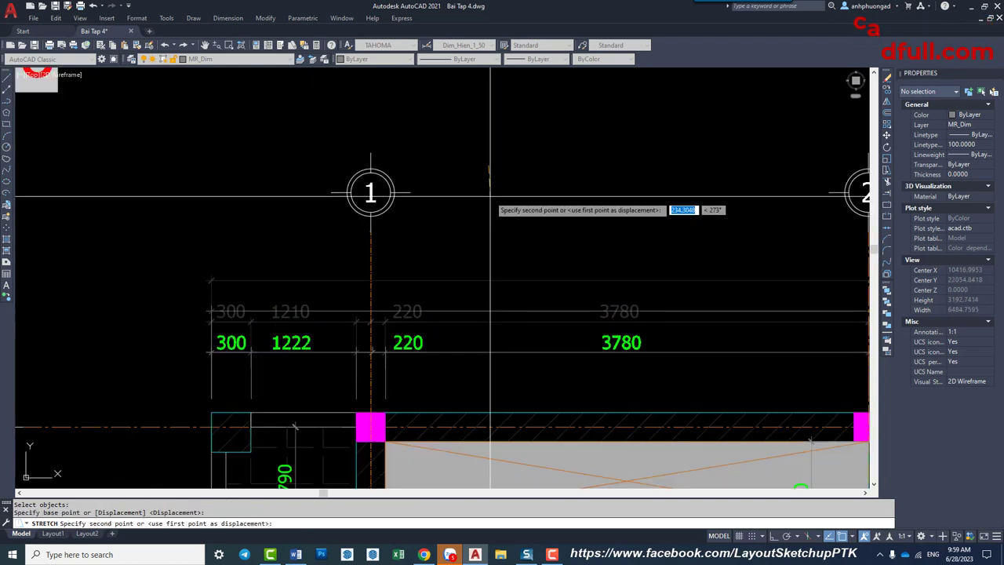
{"action": "left_click", "coordinate": [490, 195]}
Inspect the 220 and 3780 dimensions, cancelling a grip edit on the 3780 end.
{"action": "left_click", "coordinate": [420, 350]}
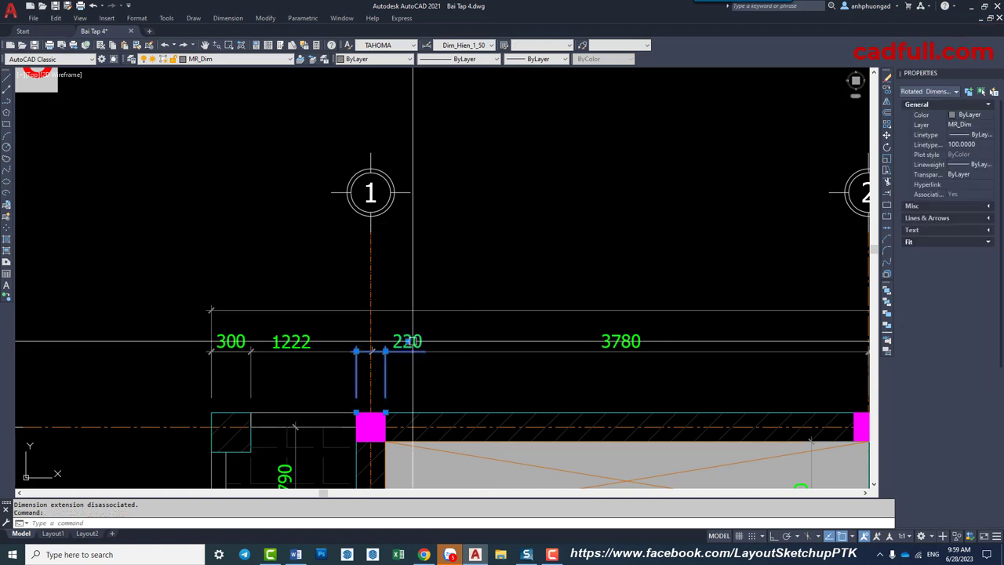
{"action": "key", "text": "Escape"}
{"action": "left_click", "coordinate": [448, 351]}
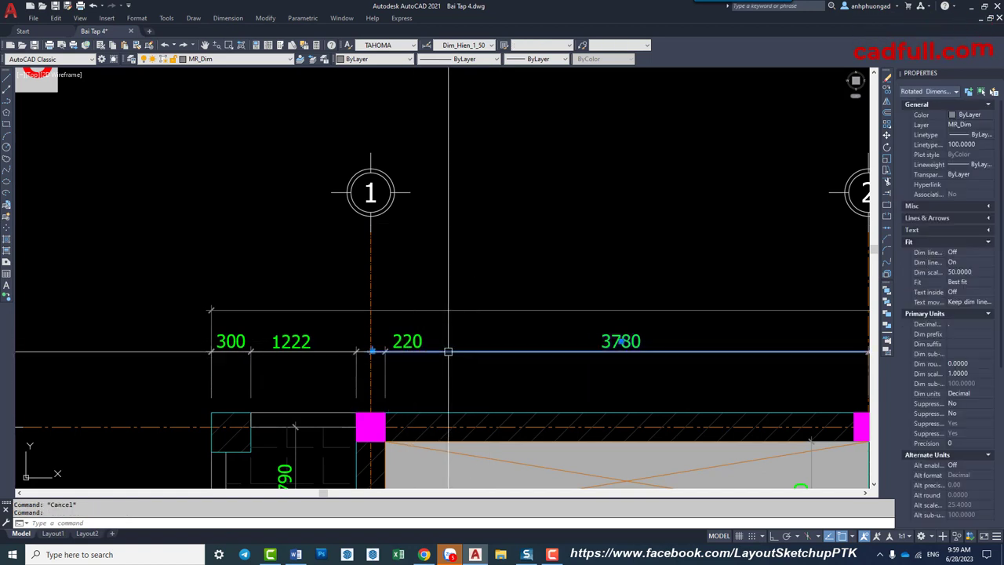
{"action": "key", "text": "Escape"}
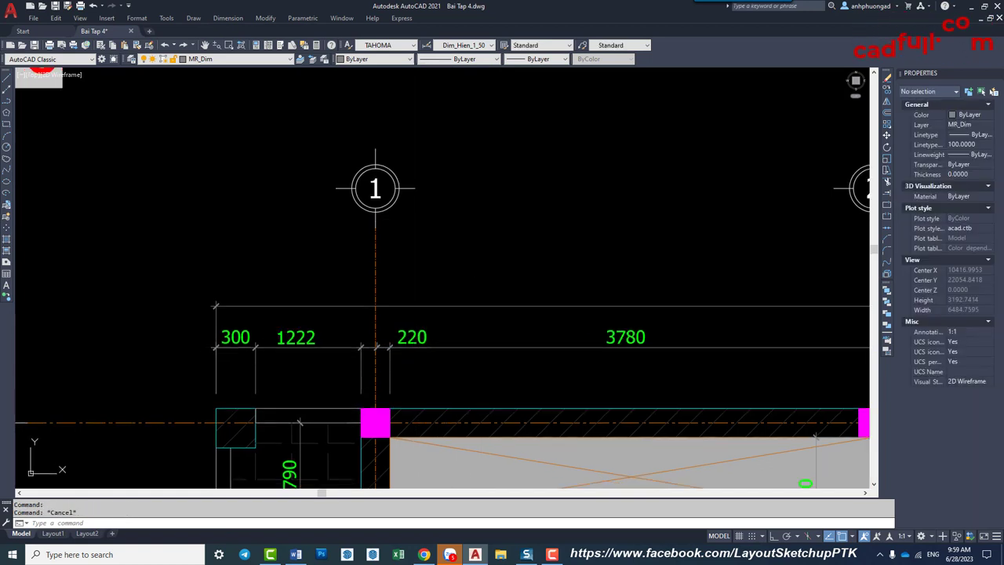
{"action": "scroll", "coordinate": [407, 388], "scroll_direction": "up", "scroll_amount": 2}
{"action": "left_click", "coordinate": [448, 323]}
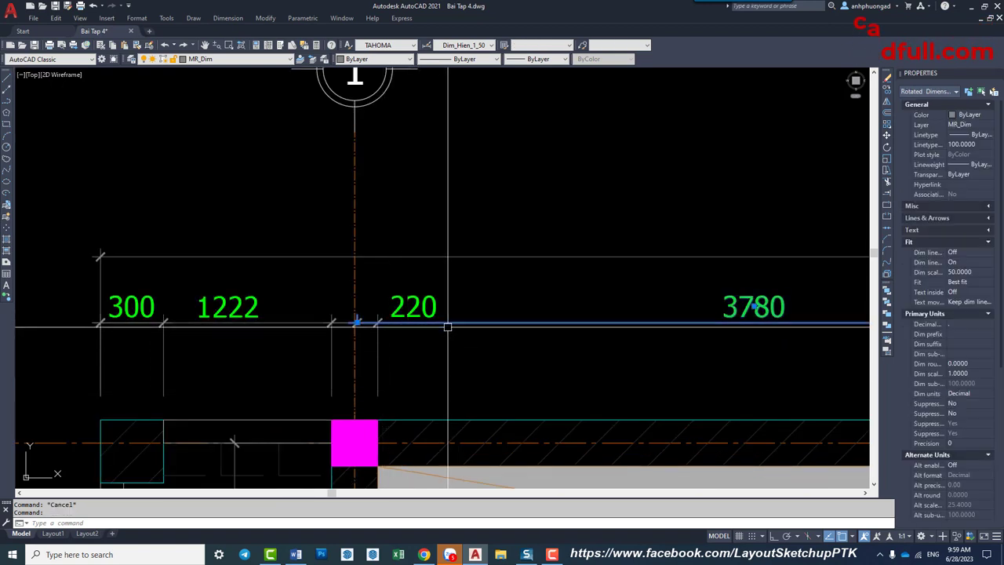
{"action": "left_click", "coordinate": [357, 322]}
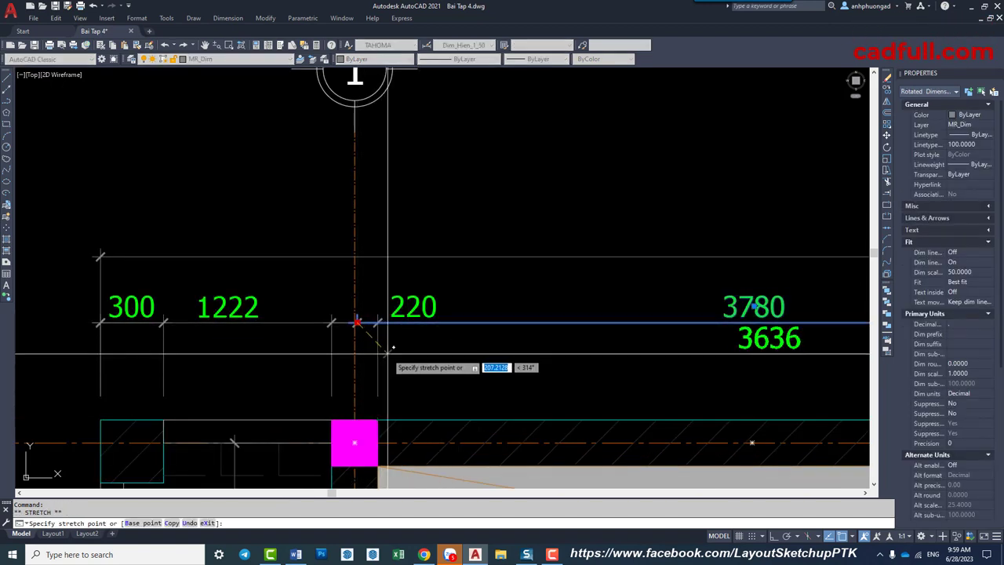
{"action": "key", "text": "Escape"}
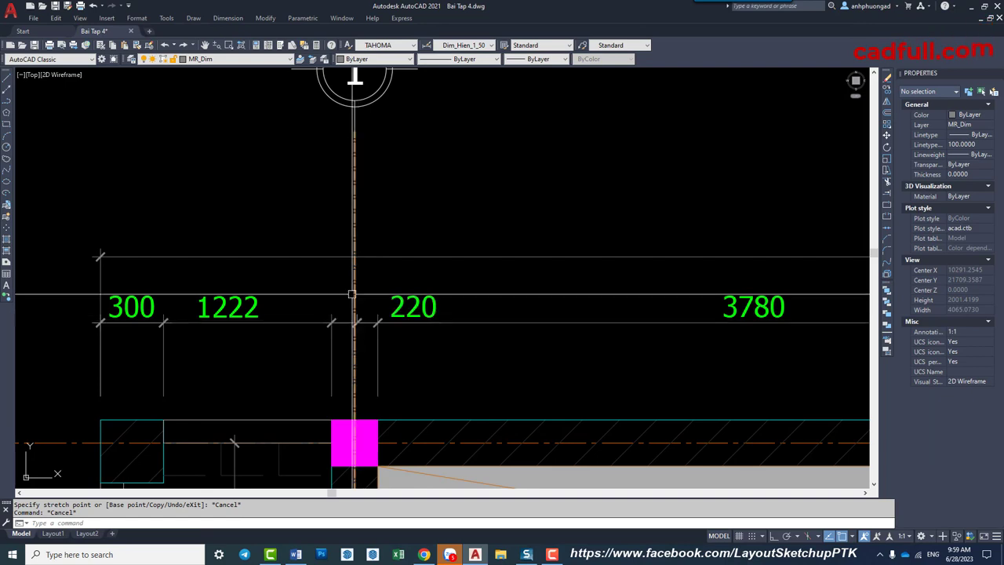
Select and deselect the 1222 dimension to check it.
{"action": "scroll", "coordinate": [353, 294], "scroll_direction": "down", "scroll_amount": 1}
{"action": "scroll", "coordinate": [295, 332], "scroll_direction": "down", "scroll_amount": 3}
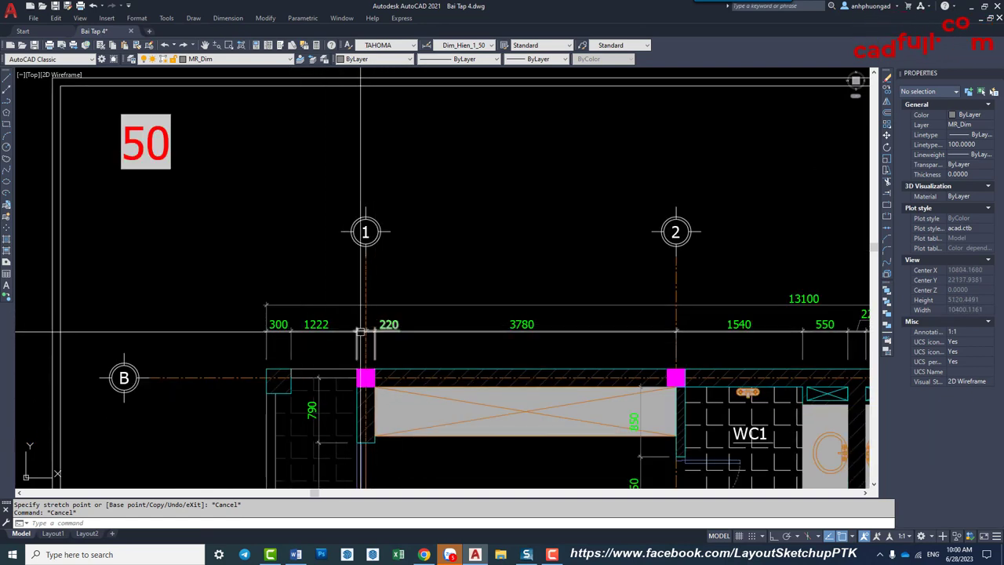
{"action": "scroll", "coordinate": [360, 332], "scroll_direction": "up", "scroll_amount": 2}
{"action": "left_click", "coordinate": [304, 320]}
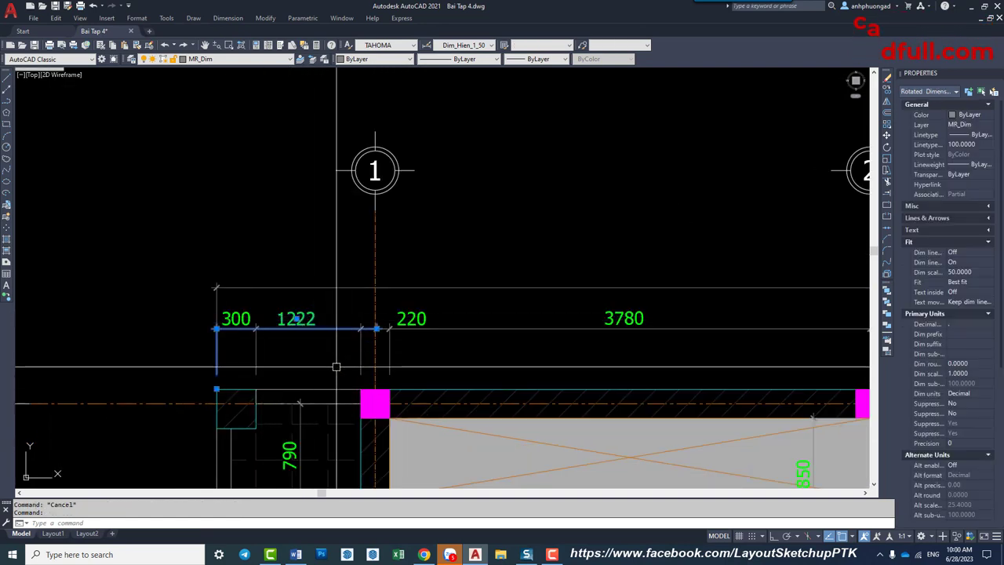
{"action": "scroll", "coordinate": [337, 366], "scroll_direction": "down", "scroll_amount": 2}
{"action": "key", "text": "Escape"}
{"action": "scroll", "coordinate": [549, 363], "scroll_direction": "up", "scroll_amount": 1}
Select the 220, 1222 and 300 dimensions near axis 1 and erase them.
{"action": "middle_click_drag", "start_coordinate": [643, 363], "coordinate": [465, 363]}
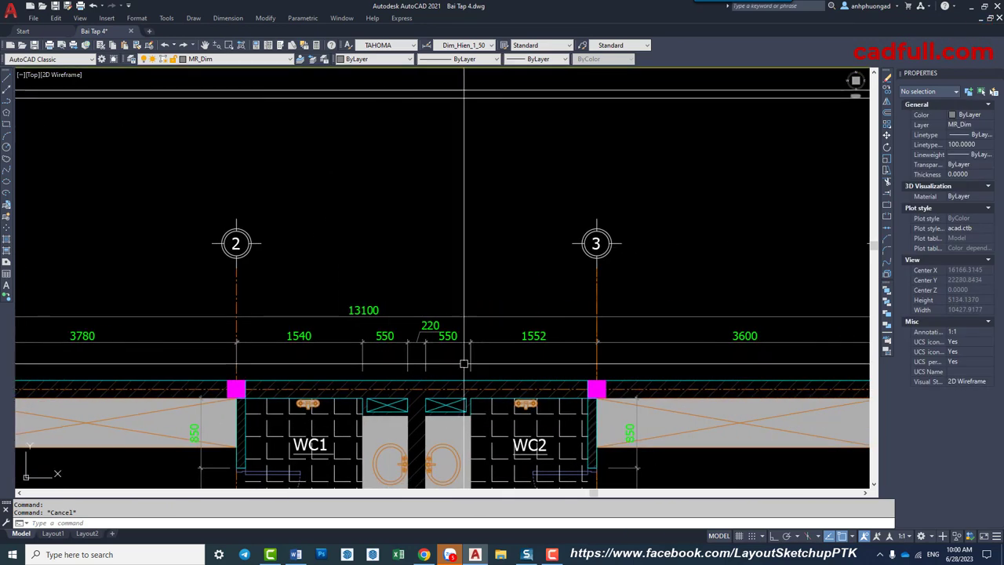
{"action": "middle_click_drag", "start_coordinate": [728, 354], "coordinate": [553, 352]}
{"action": "scroll", "coordinate": [556, 365], "scroll_direction": "down", "scroll_amount": 2}
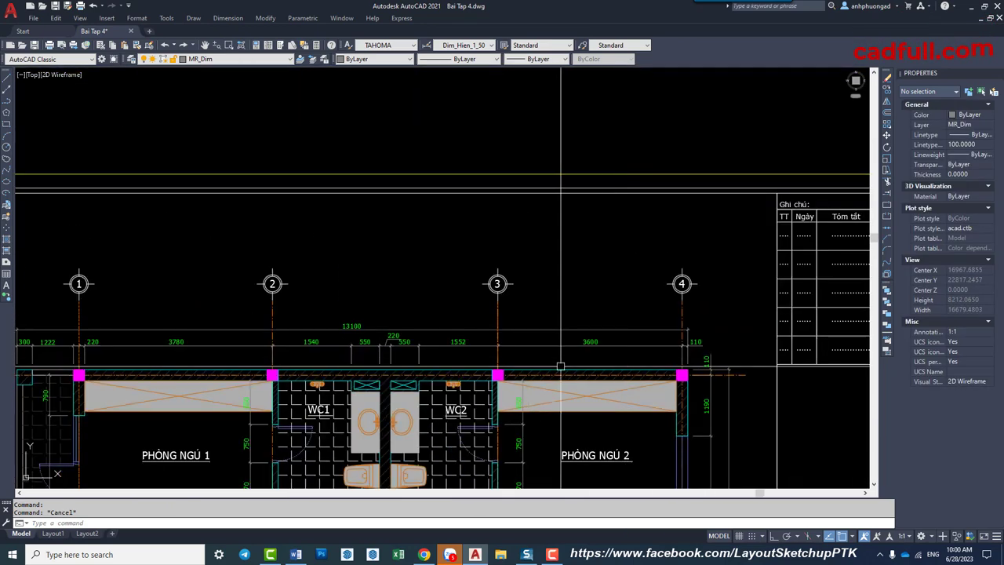
{"action": "middle_click_drag", "start_coordinate": [235, 366], "coordinate": [486, 337]}
{"action": "scroll", "coordinate": [489, 330], "scroll_direction": "up", "scroll_amount": 4}
{"action": "scroll", "coordinate": [488, 330], "scroll_direction": "up", "scroll_amount": 2}
{"action": "left_click", "coordinate": [564, 298]}
{"action": "left_click", "coordinate": [399, 327]}
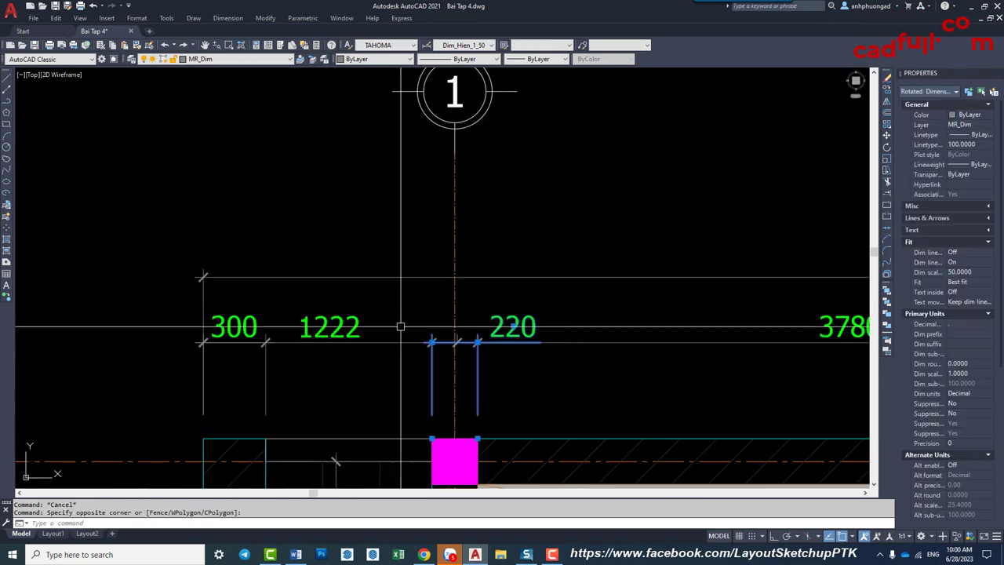
{"action": "left_click", "coordinate": [392, 291]}
{"action": "left_click", "coordinate": [274, 335]}
{"action": "left_click", "coordinate": [245, 360]}
{"action": "type", "text": "e"}
{"action": "key", "text": "Return"}
Add a 300 linear dimension between the column corners above the wall with DLI.
{"action": "middle_click_drag", "start_coordinate": [285, 399], "coordinate": [312, 278]}
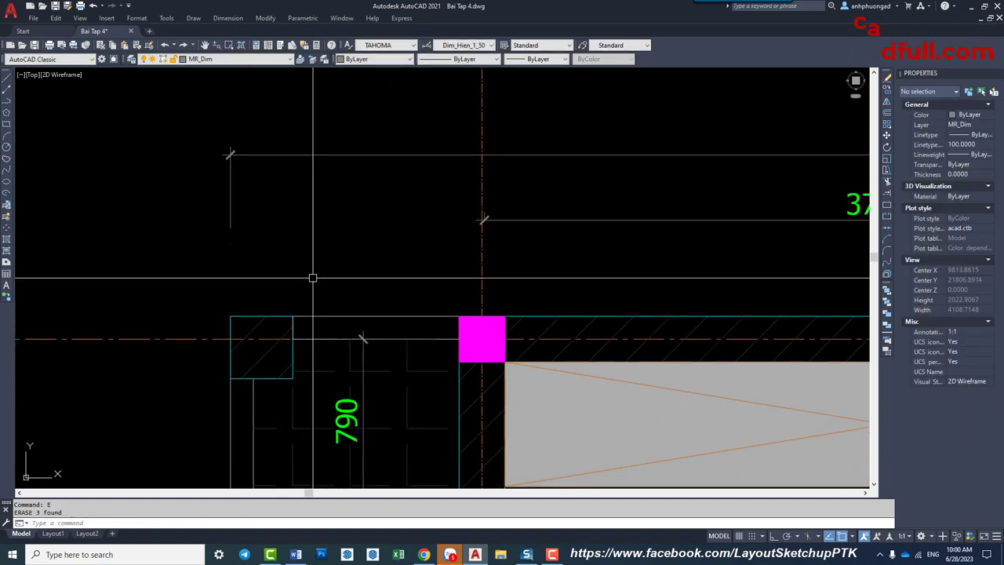
{"action": "type", "text": "dli"}
{"action": "key", "text": "Return"}
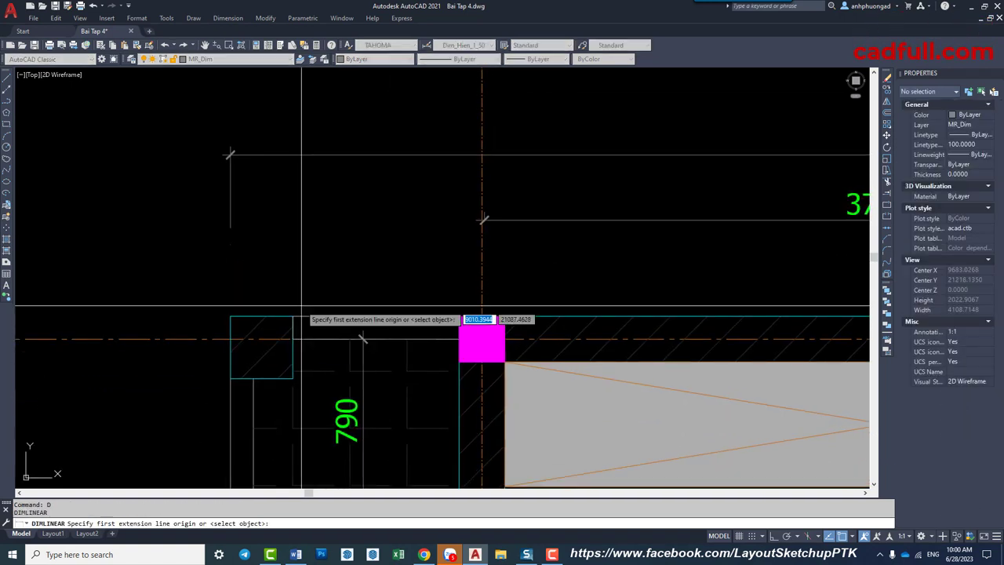
{"action": "left_click", "coordinate": [293, 316]}
{"action": "left_click", "coordinate": [230, 316]}
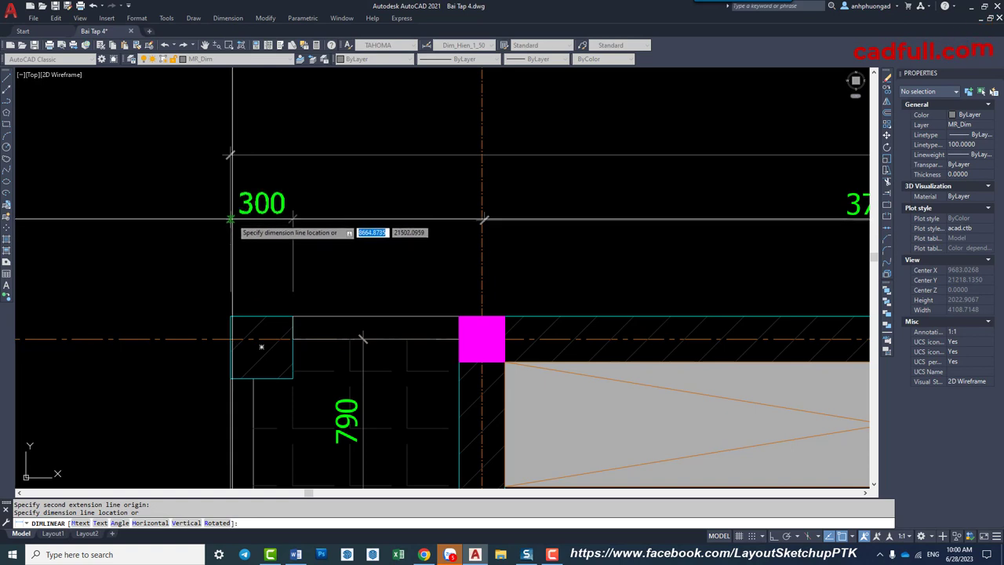
{"action": "key", "text": "Escape"}
{"action": "key", "text": "Return"}
{"action": "left_click", "coordinate": [230, 316]}
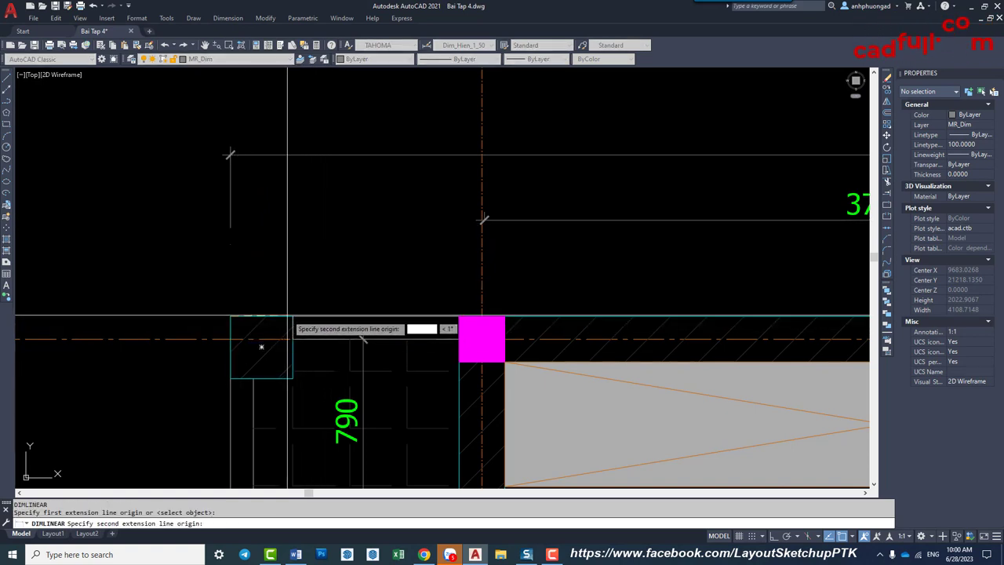
{"action": "left_click", "coordinate": [292, 316]}
{"action": "left_click", "coordinate": [481, 219]}
{"action": "middle_click_drag", "start_coordinate": [408, 256], "coordinate": [419, 294]}
Continue the chain from the 300 with 800 and 220 dimensions across the axis-1 column.
{"action": "type", "text": "dco"}
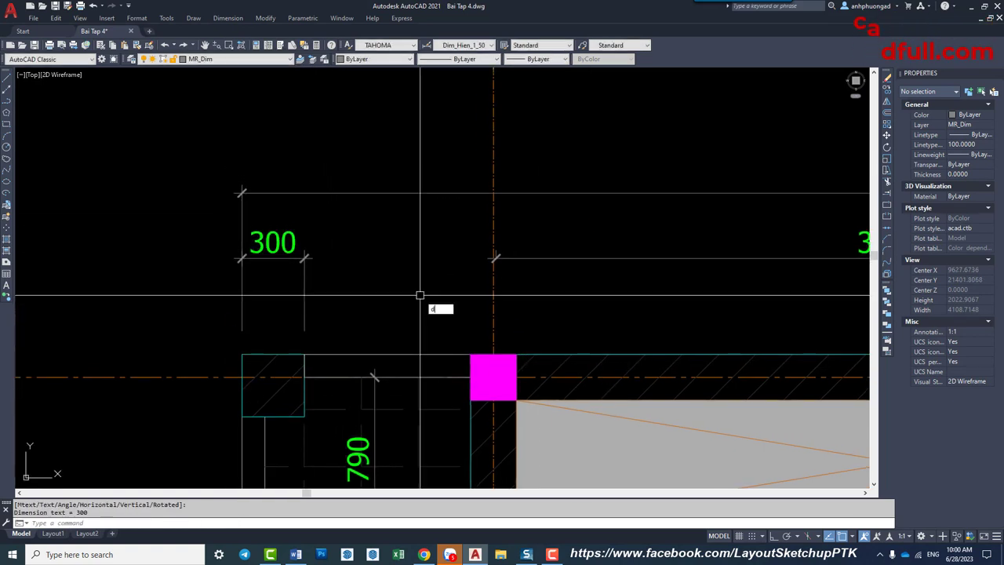
{"action": "key", "text": "Return"}
{"action": "key", "text": "Escape"}
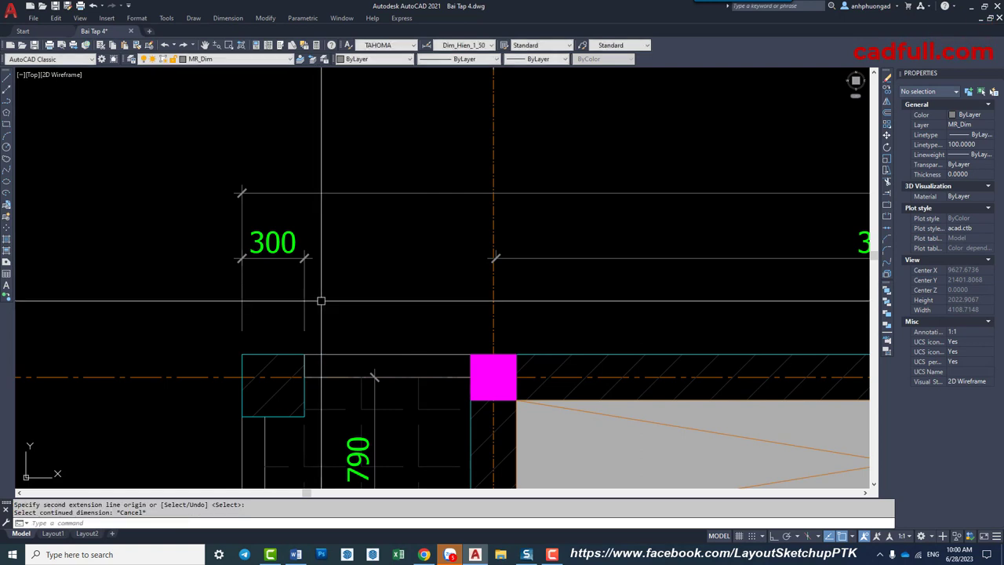
{"action": "type", "text": "c"}
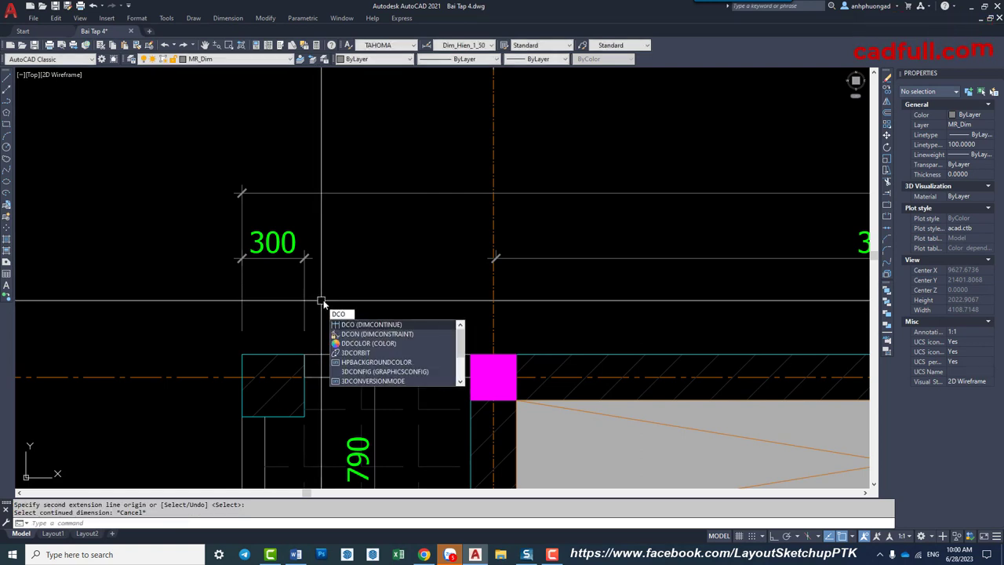
{"action": "key", "text": "Return"}
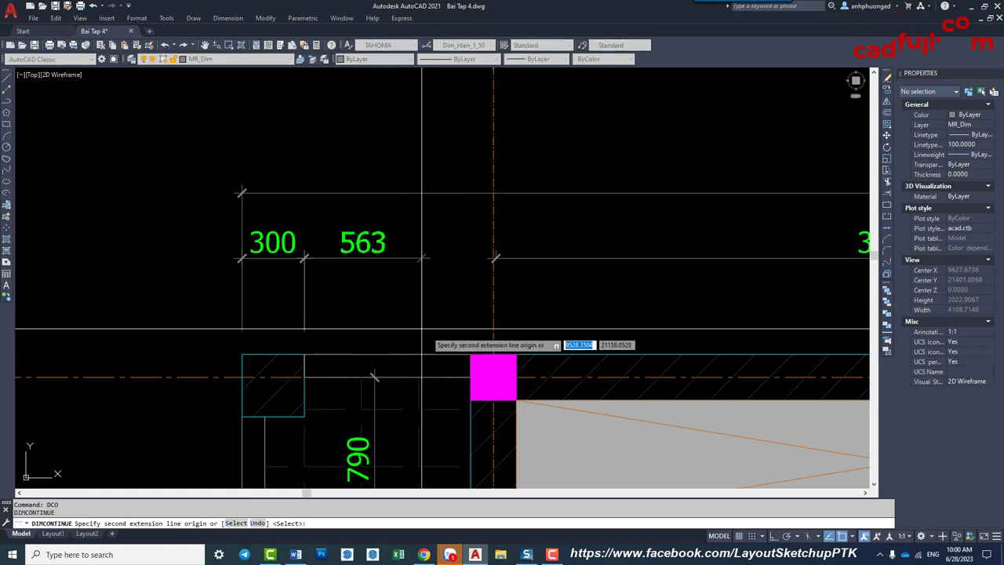
{"action": "left_click", "coordinate": [472, 355]}
{"action": "left_click", "coordinate": [516, 357]}
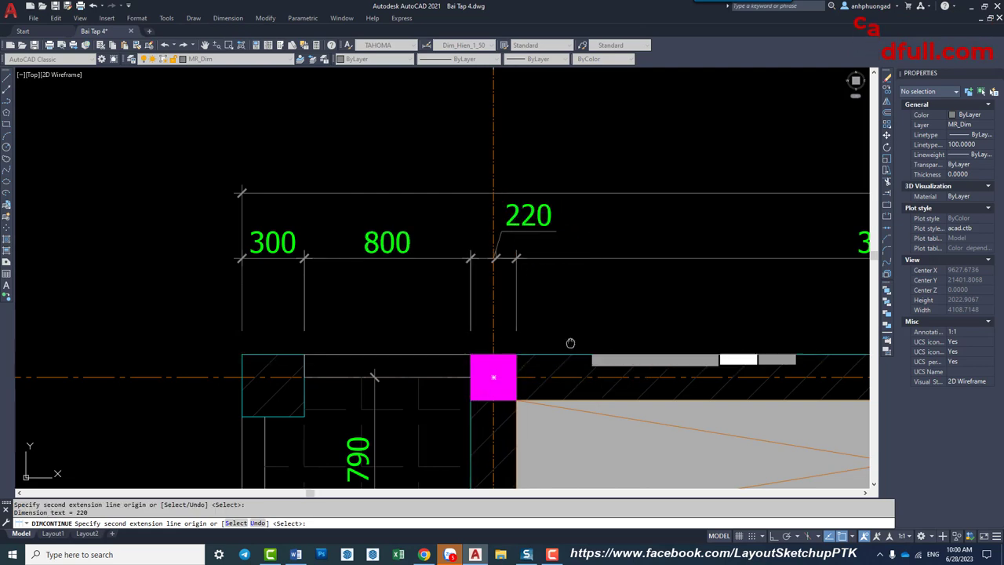
{"action": "middle_click_drag", "start_coordinate": [571, 347], "coordinate": [360, 314]}
{"action": "scroll", "coordinate": [360, 314], "scroll_direction": "down", "scroll_amount": 2}
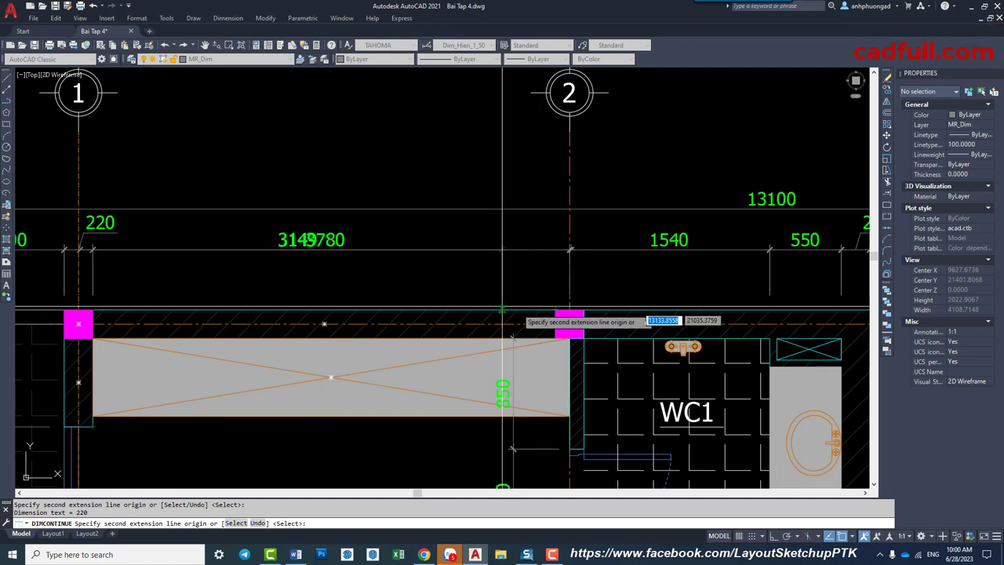
Erase the old 3780 and 1540 dimensions above the plan.
{"action": "key", "text": "Escape"}
{"action": "left_click", "coordinate": [327, 251]}
{"action": "type", "text": "e"}
{"action": "key", "text": "Return"}
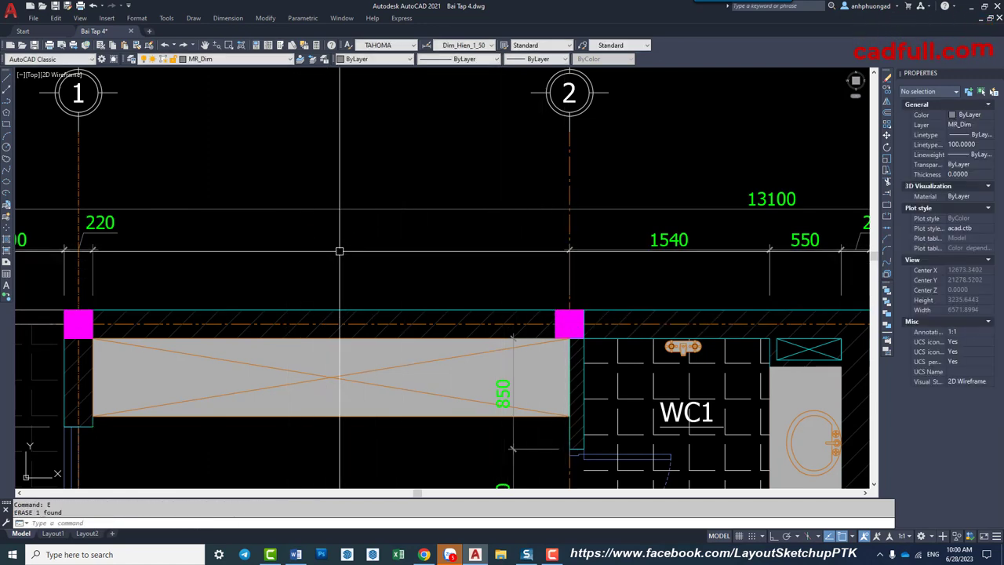
{"action": "middle_click_drag", "start_coordinate": [522, 266], "coordinate": [319, 264]}
{"action": "left_click", "coordinate": [479, 267]}
{"action": "key", "text": "Delete"}
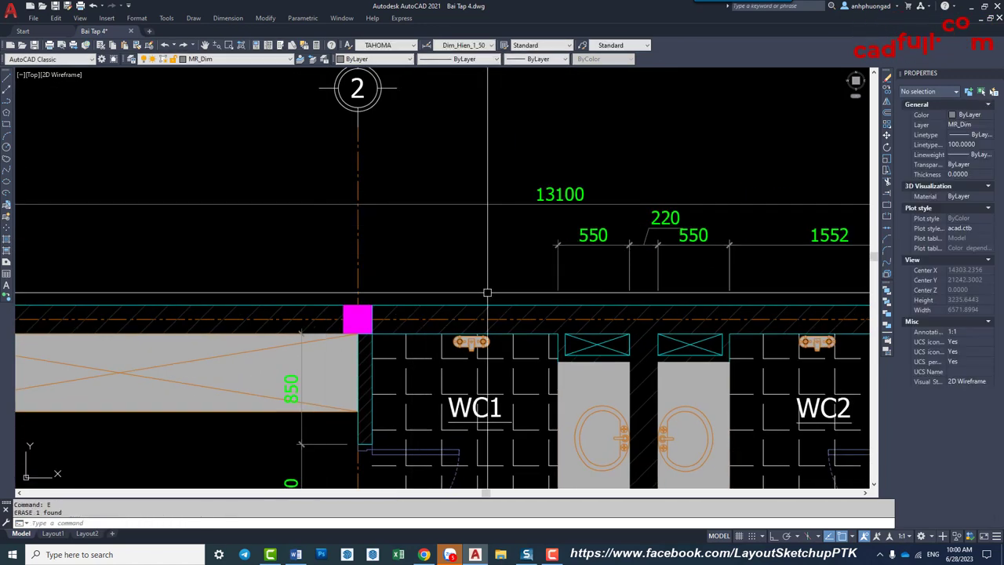
{"action": "middle_click_drag", "start_coordinate": [188, 294], "coordinate": [461, 298]}
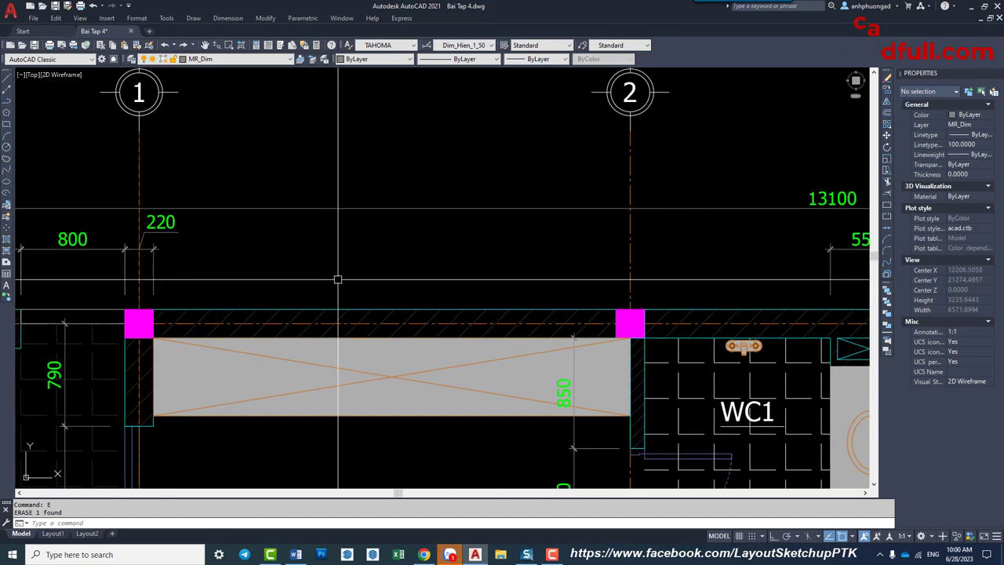
{"action": "type", "text": "DC"}
Continue the dimension chain with 3670, 110 and 1430 segments toward WC1.
{"action": "key", "text": "Return"}
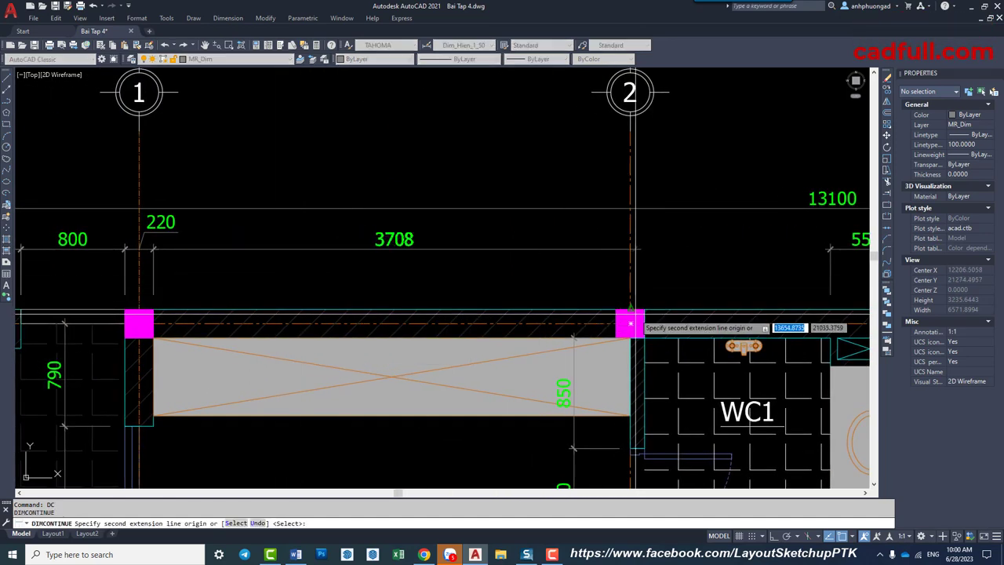
{"action": "left_click", "coordinate": [630, 322]}
{"action": "left_click", "coordinate": [644, 322]}
{"action": "middle_click_drag", "start_coordinate": [862, 451], "coordinate": [536, 424]}
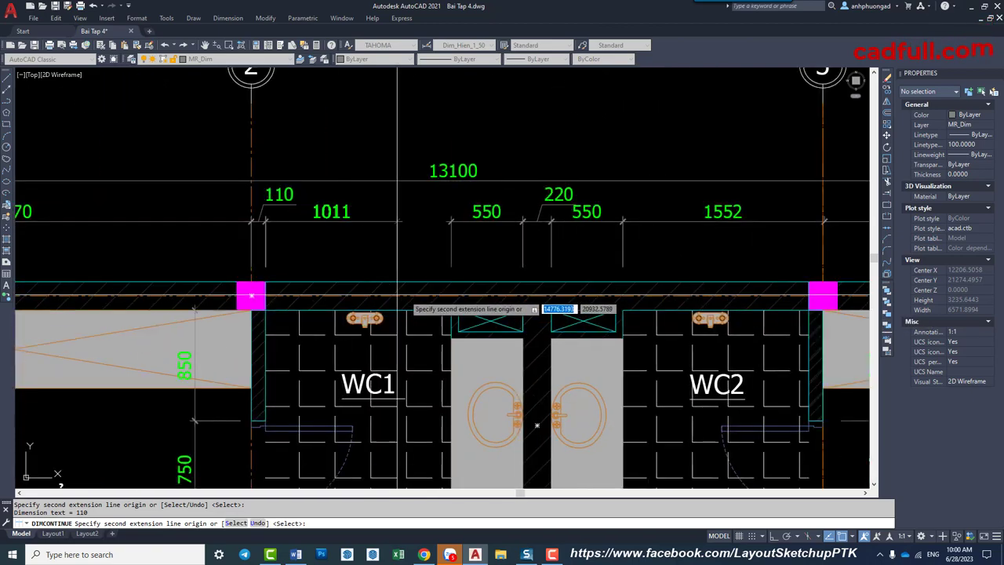
{"action": "left_click", "coordinate": [451, 311]}
{"action": "scroll", "coordinate": [514, 240], "scroll_direction": "down", "scroll_amount": 1}
{"action": "middle_click_drag", "start_coordinate": [734, 274], "coordinate": [485, 273]}
{"action": "key", "text": "Escape"}
{"action": "scroll", "coordinate": [458, 279], "scroll_direction": "up", "scroll_amount": 4}
{"action": "scroll", "coordinate": [458, 279], "scroll_direction": "down", "scroll_amount": 4}
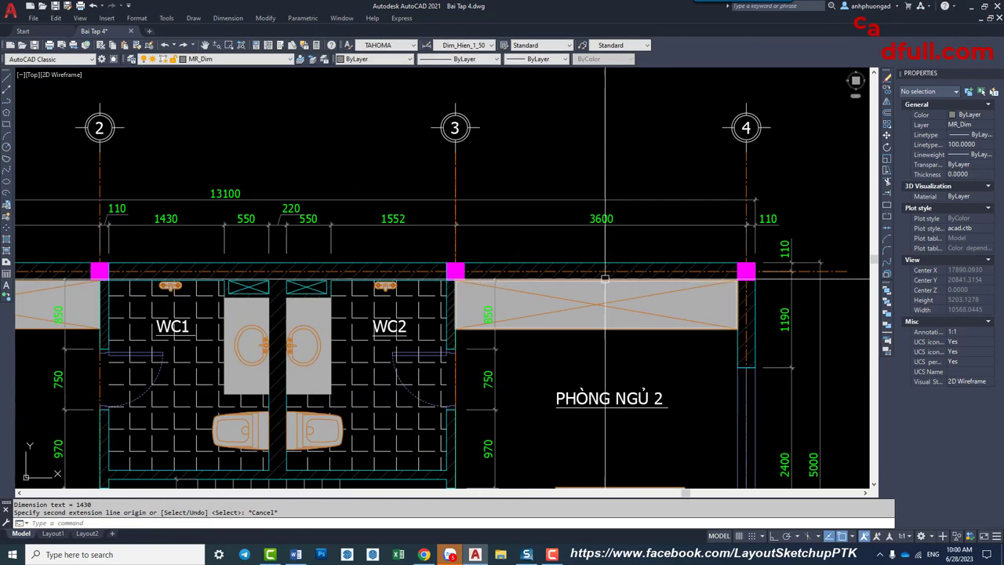
{"action": "middle_click_drag", "start_coordinate": [748, 271], "coordinate": [676, 268]}
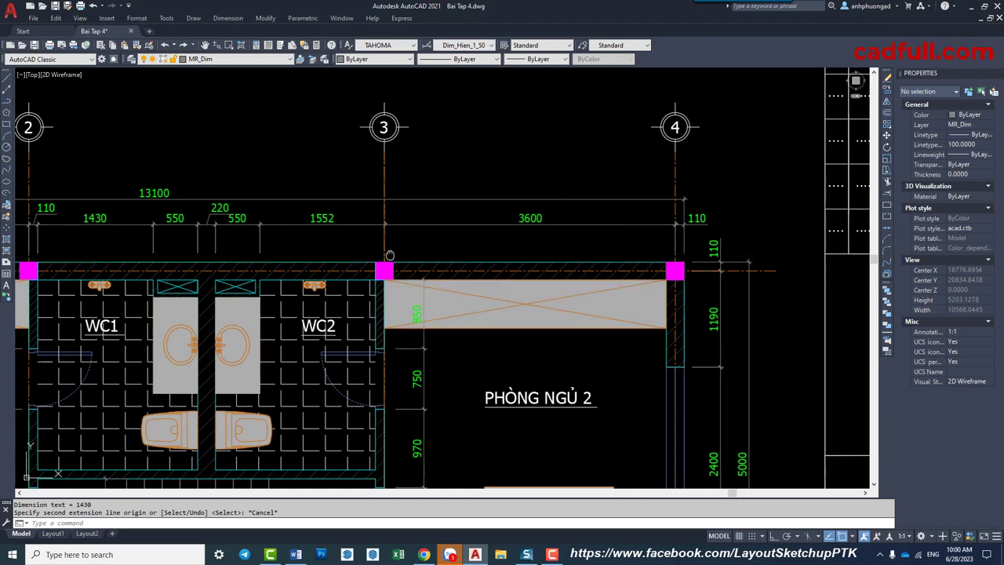
{"action": "mouse_move", "coordinate": [305, 246]}
{"action": "middle_mouse_down"}
{"action": "mouse_move", "coordinate": [579, 248]}
{"action": "mouse_move", "coordinate": [443, 255]}
{"action": "middle_mouse_up"}
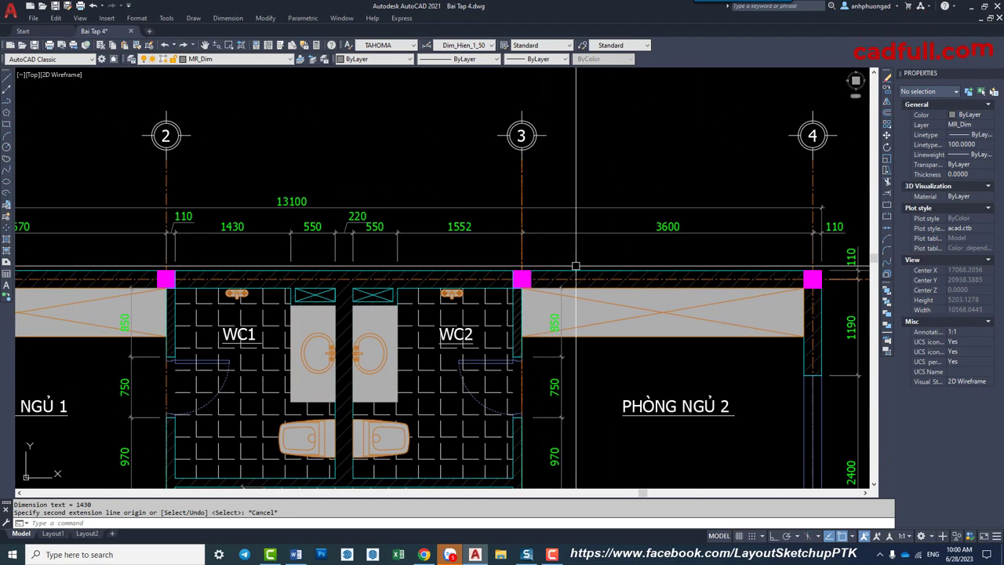
{"action": "scroll", "coordinate": [576, 267], "scroll_direction": "down", "scroll_amount": 4}
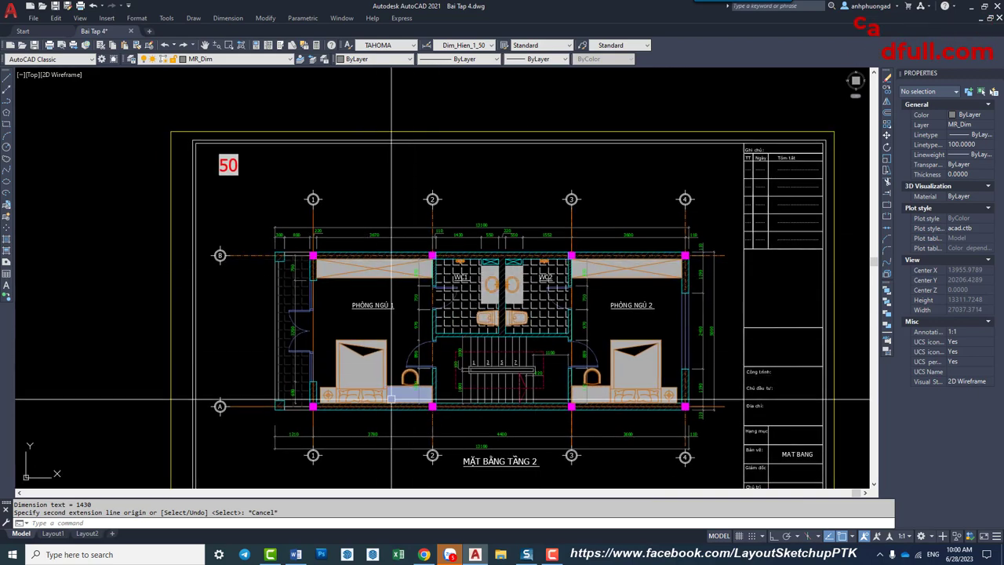
{"action": "scroll", "coordinate": [322, 412], "scroll_direction": "up", "scroll_amount": 3}
{"action": "scroll", "coordinate": [321, 412], "scroll_direction": "up", "scroll_amount": 2}
{"action": "middle_click_drag", "start_coordinate": [288, 121], "coordinate": [294, 231]}
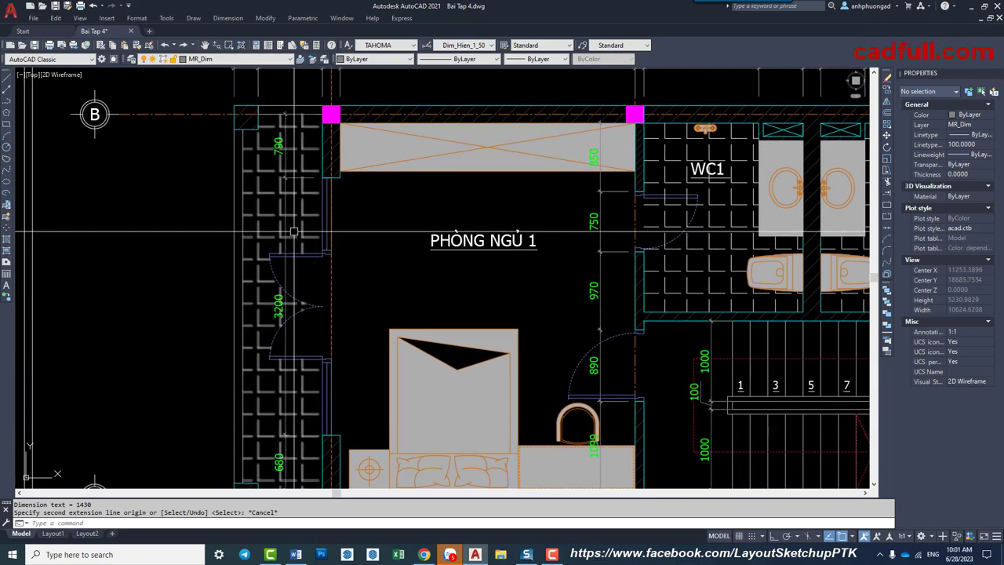
{"action": "left_click", "coordinate": [284, 298]}
{"action": "middle_click_drag", "start_coordinate": [298, 439], "coordinate": [306, 334]}
{"action": "scroll", "coordinate": [314, 337], "scroll_direction": "up", "scroll_amount": 3}
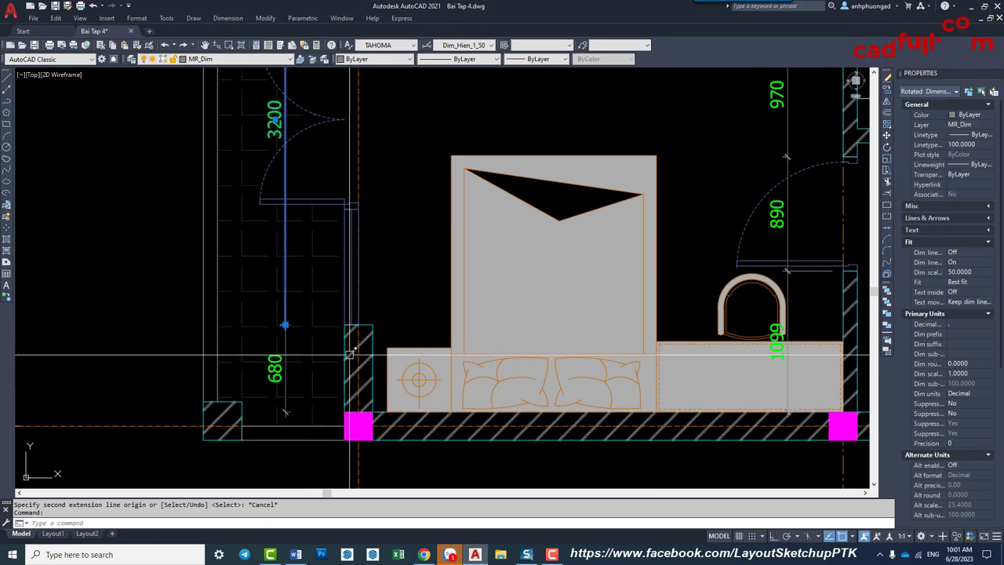
{"action": "scroll", "coordinate": [352, 351], "scroll_direction": "down", "scroll_amount": 2}
{"action": "key", "text": "Escape"}
{"action": "scroll", "coordinate": [369, 331], "scroll_direction": "down", "scroll_amount": 2}
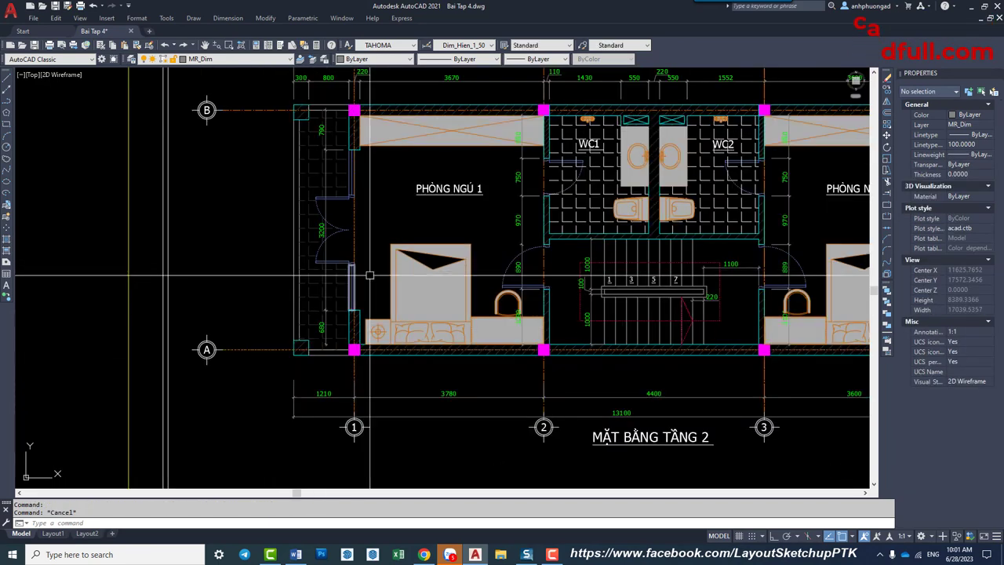
{"action": "middle_click_drag", "start_coordinate": [693, 284], "coordinate": [565, 306]}
{"action": "scroll", "coordinate": [564, 306], "scroll_direction": "down", "scroll_amount": 2}
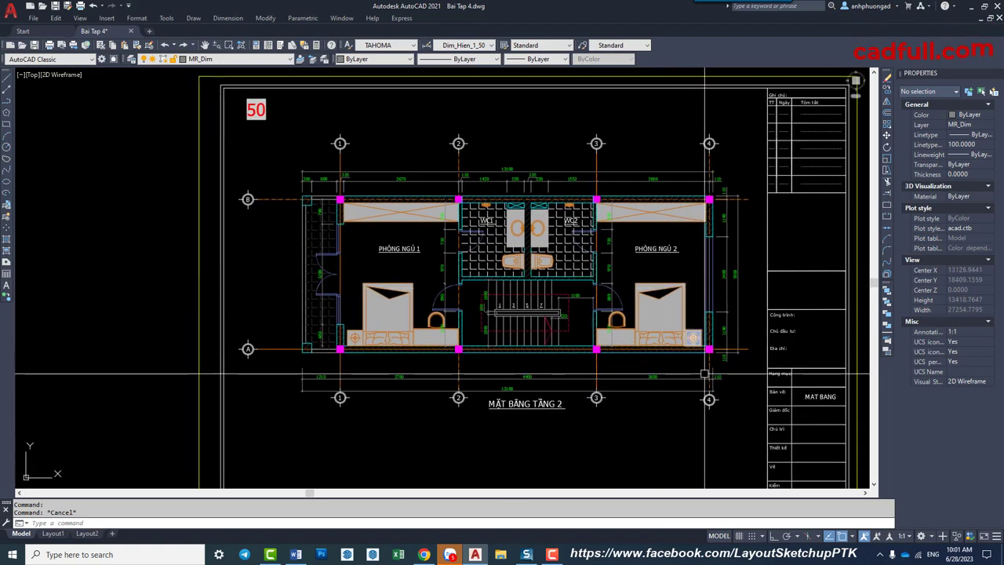
{"action": "scroll", "coordinate": [728, 363], "scroll_direction": "up", "scroll_amount": 4}
{"action": "scroll", "coordinate": [722, 357], "scroll_direction": "down", "scroll_amount": 4}
{"action": "type", "text": "s"}
{"action": "key", "text": "Return"}
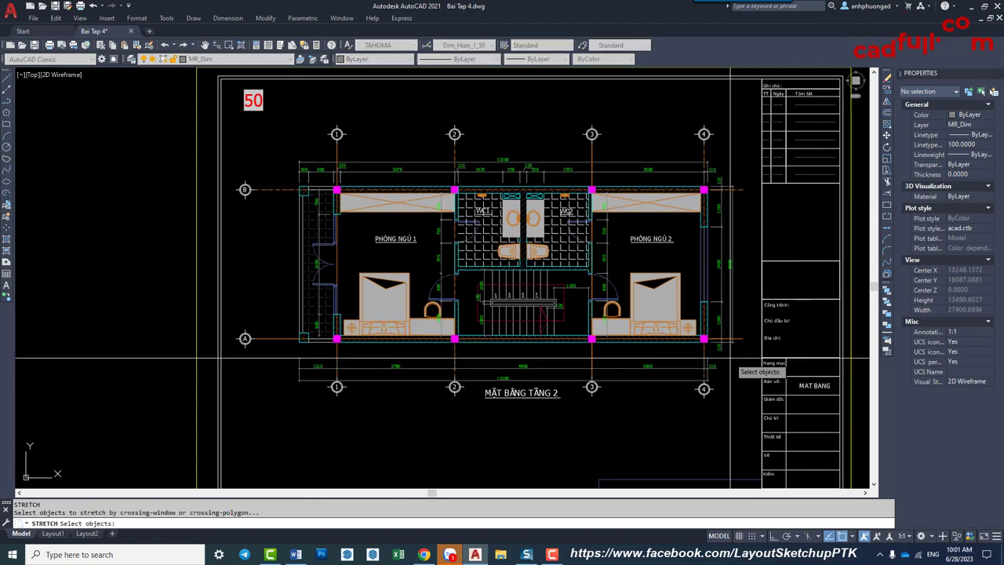
{"action": "left_click", "coordinate": [716, 347]}
{"action": "left_click", "coordinate": [320, 434]}
{"action": "key", "text": "Return"}
{"action": "left_click", "coordinate": [539, 408]}
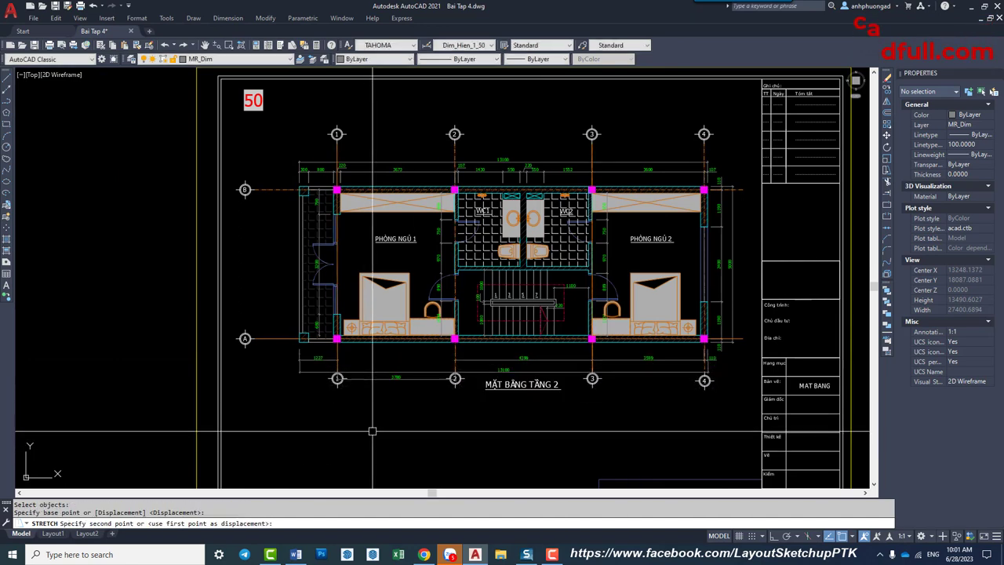
{"action": "left_click", "coordinate": [540, 400]}
{"action": "left_click", "coordinate": [435, 378]}
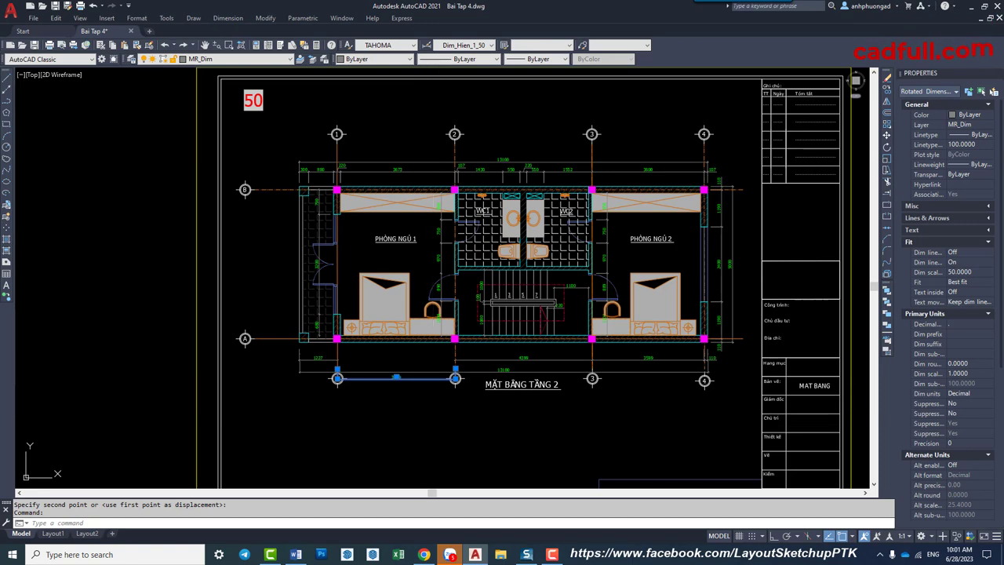
{"action": "key", "text": "ctrl+z"}
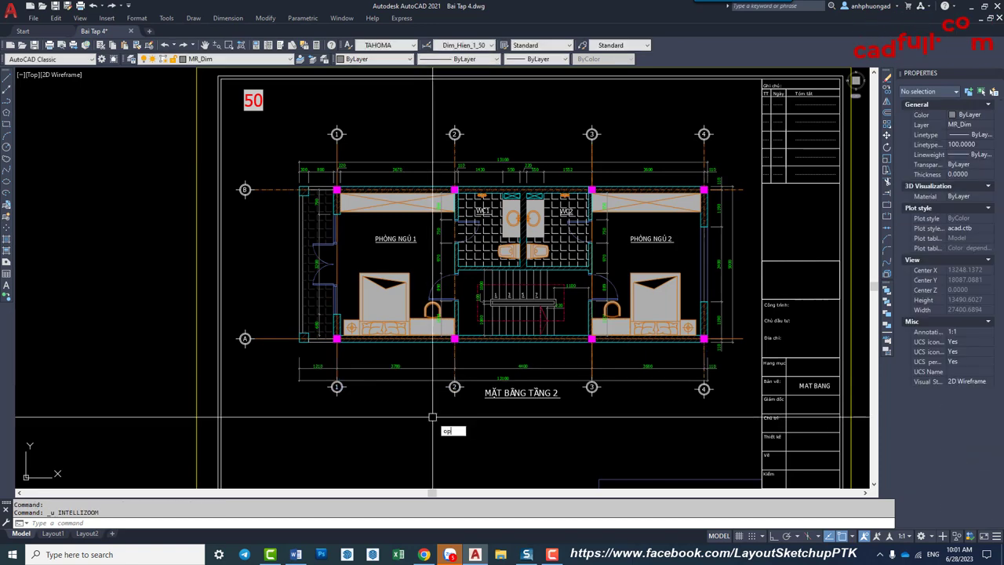
Turn off 'Make new dimensions associative' in the Options User Preferences settings.
{"action": "type", "text": "op"}
{"action": "key", "text": "Return"}
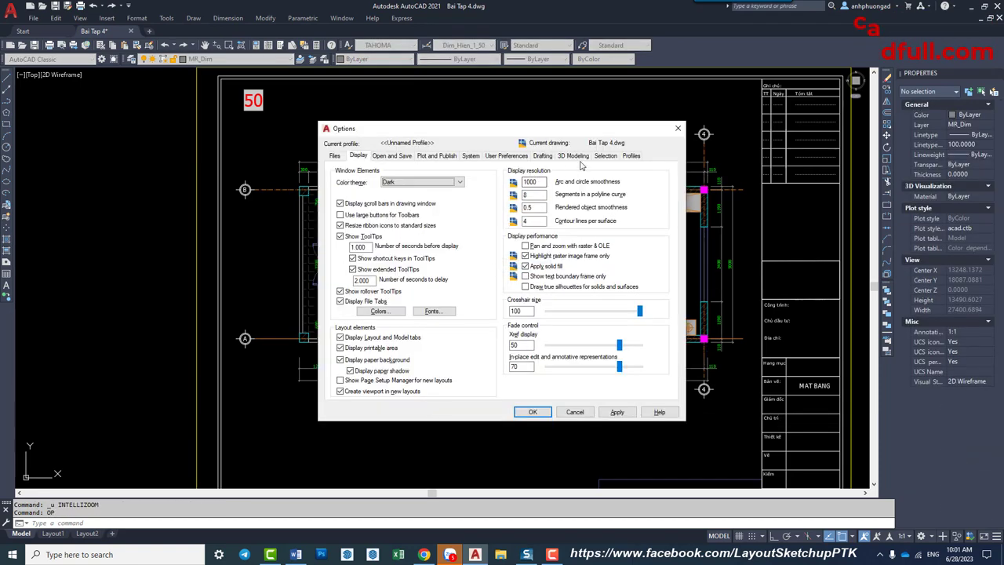
{"action": "left_click", "coordinate": [542, 156]}
{"action": "left_click", "coordinate": [506, 156]}
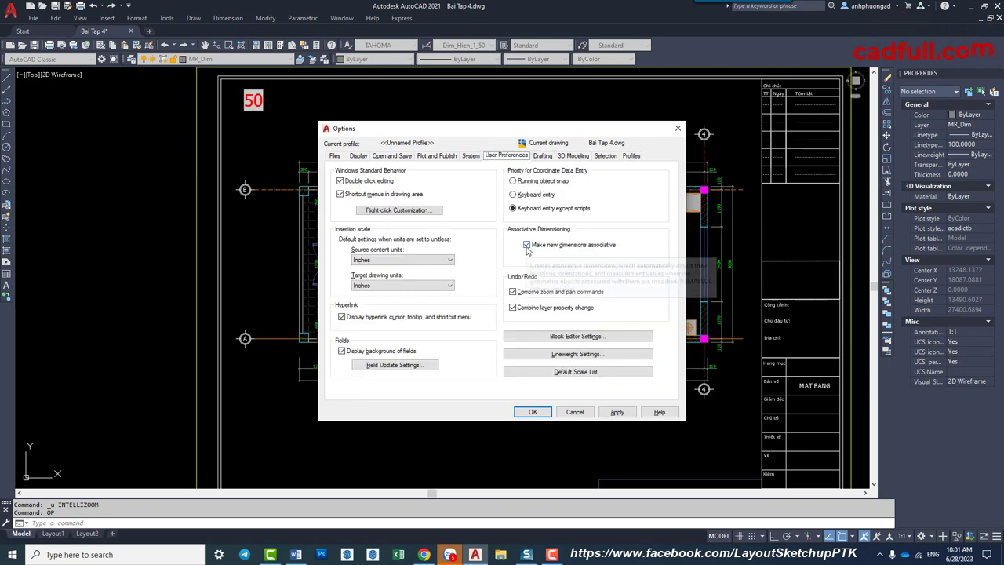
{"action": "left_click", "coordinate": [526, 246]}
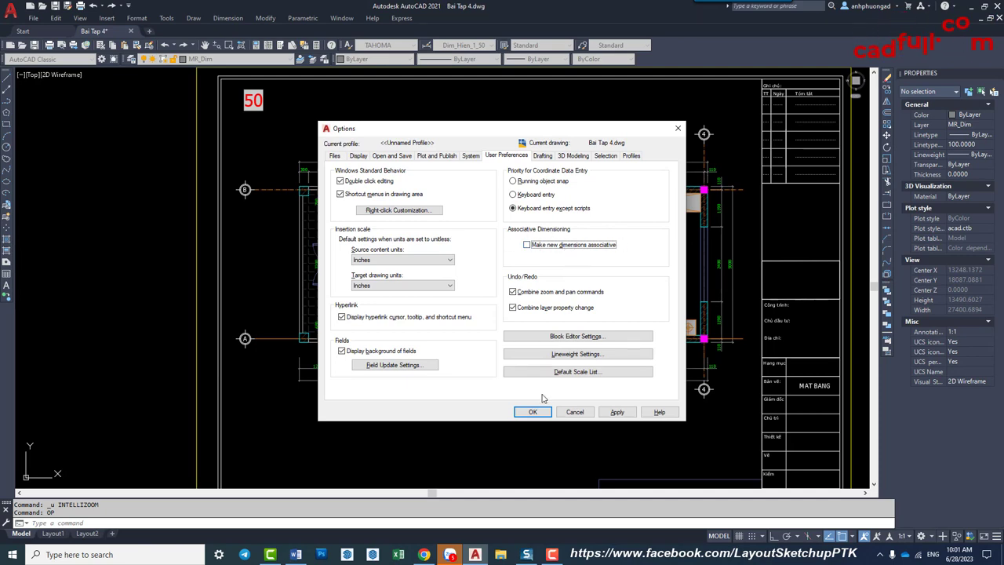
{"action": "left_click", "coordinate": [532, 411]}
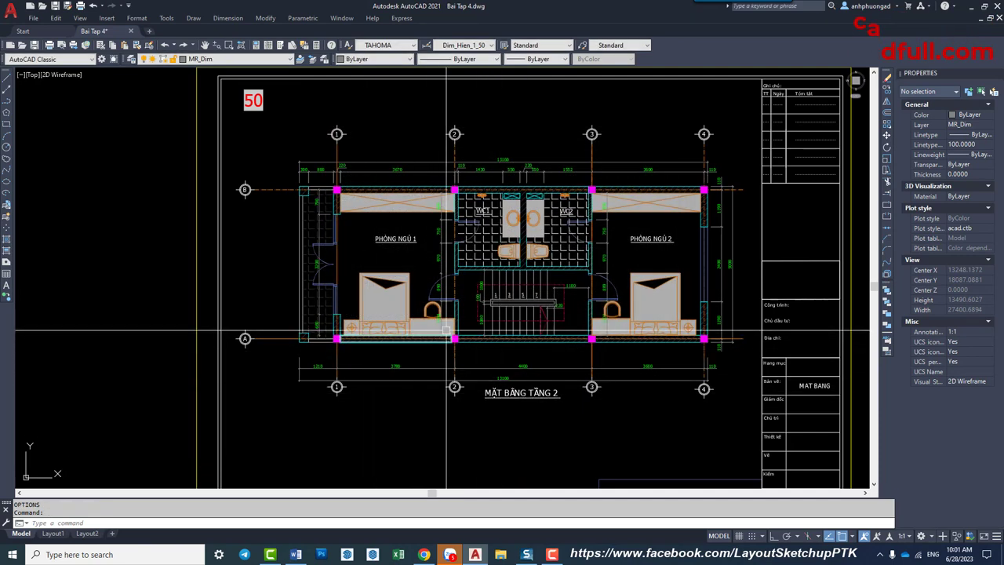
Stretch the bottom axis bubbles, dimensions and title, then undo that stretch.
{"action": "middle_click_drag", "start_coordinate": [447, 330], "coordinate": [475, 328]}
{"action": "type", "text": "s"}
{"action": "key", "text": "Return"}
{"action": "left_click", "coordinate": [803, 351]}
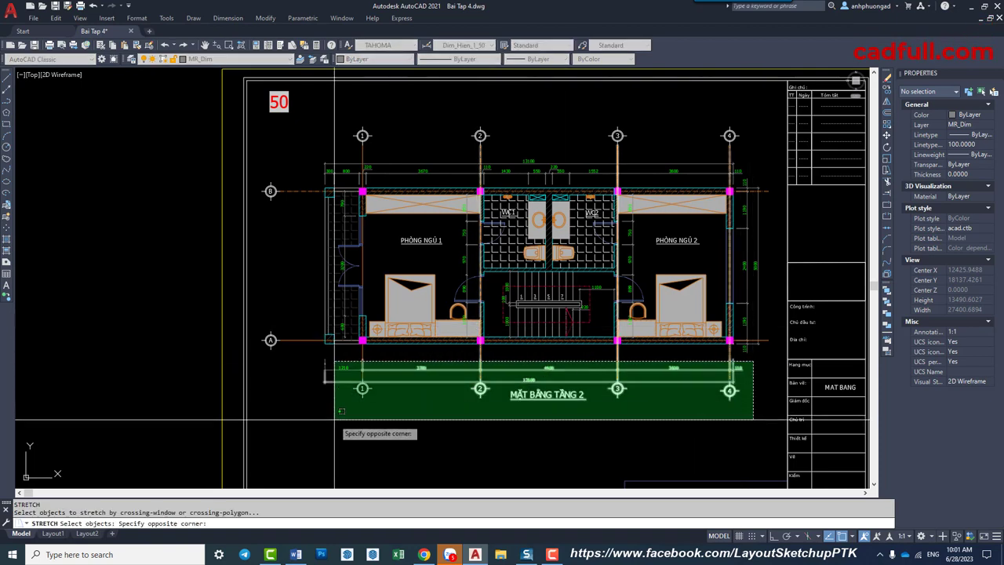
{"action": "left_click", "coordinate": [329, 417]}
{"action": "key", "text": "Return"}
{"action": "left_click", "coordinate": [409, 442]}
{"action": "left_click", "coordinate": [438, 440]}
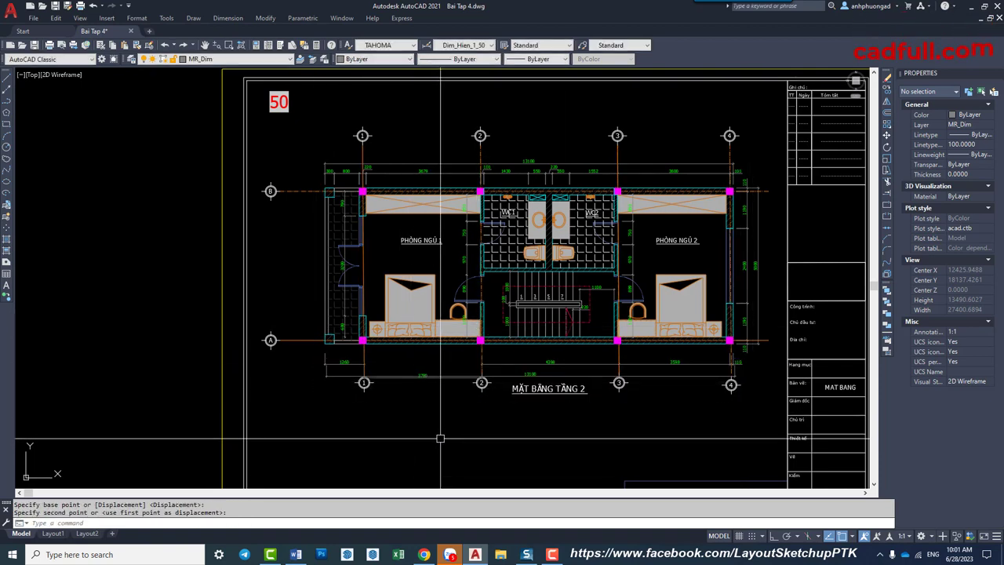
{"action": "key", "text": "ctrl+z"}
Stretch the bottom axes, dimensions and title vertically upward with ortho on, then undo it.
{"action": "type", "text": "s"}
{"action": "key", "text": "Return"}
{"action": "left_click", "coordinate": [761, 358]}
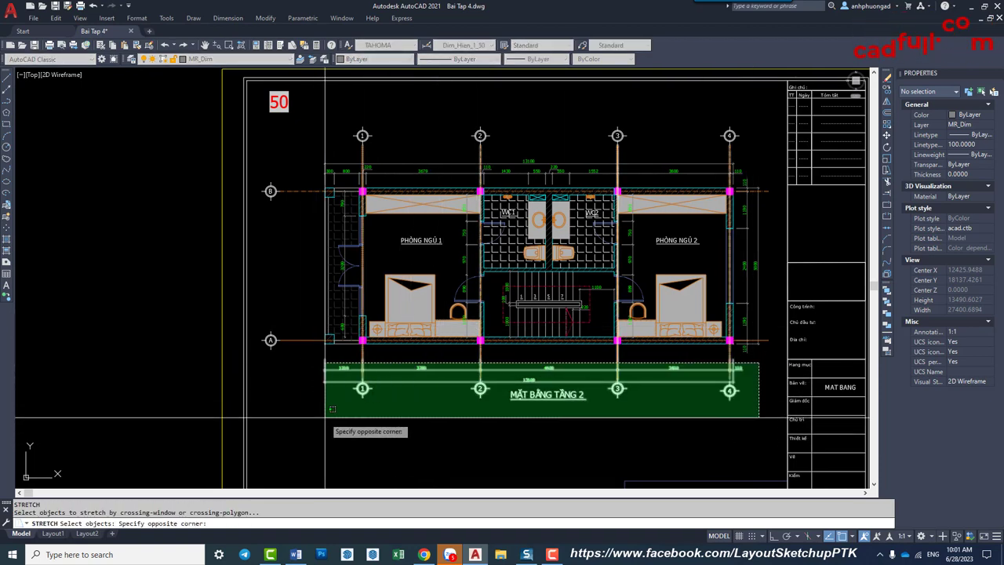
{"action": "left_click", "coordinate": [324, 414]}
{"action": "key", "text": "Return"}
{"action": "left_click", "coordinate": [388, 435]}
{"action": "key", "text": "F8"}
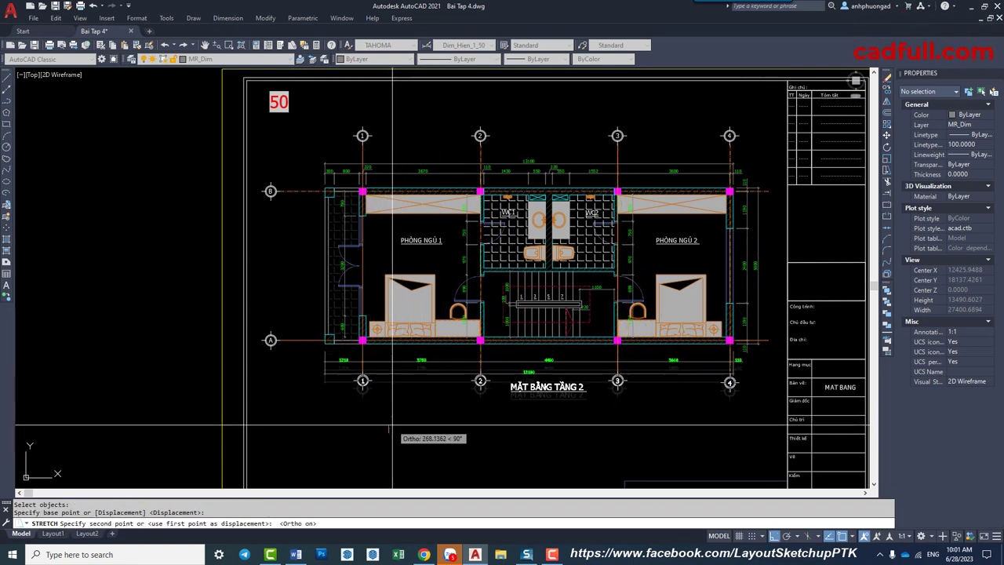
{"action": "left_click", "coordinate": [389, 427]}
{"action": "scroll", "coordinate": [639, 388], "scroll_direction": "up", "scroll_amount": 2}
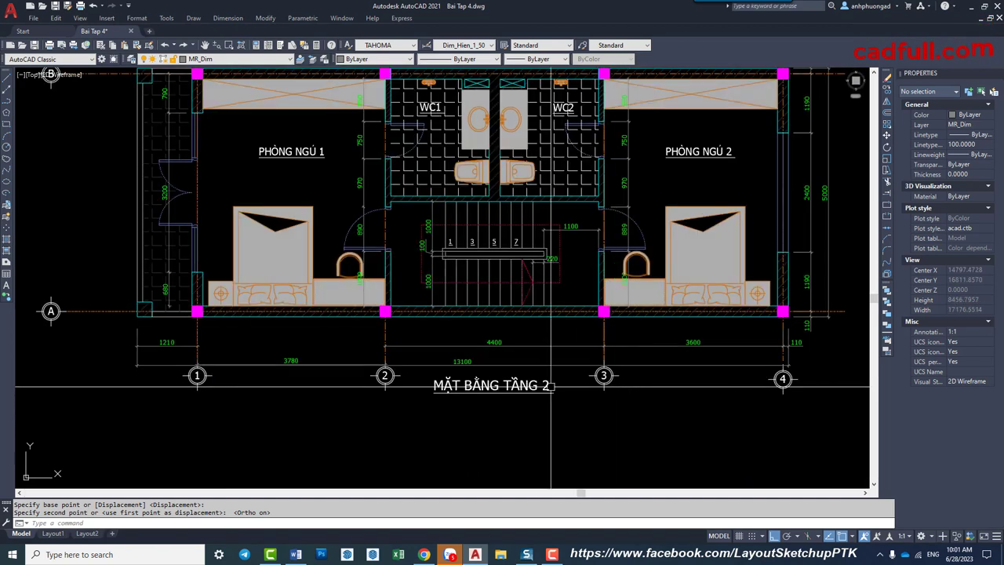
{"action": "key", "text": "Escape"}
{"action": "scroll", "coordinate": [367, 413], "scroll_direction": "down", "scroll_amount": 2}
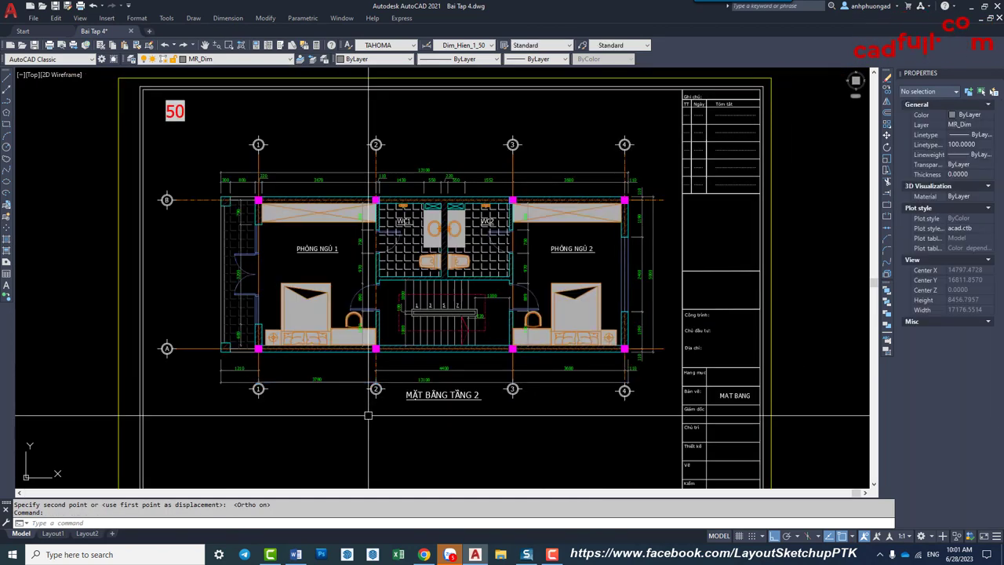
{"action": "middle_click_drag", "start_coordinate": [267, 425], "coordinate": [371, 416]}
{"action": "key", "text": "ctrl+z"}
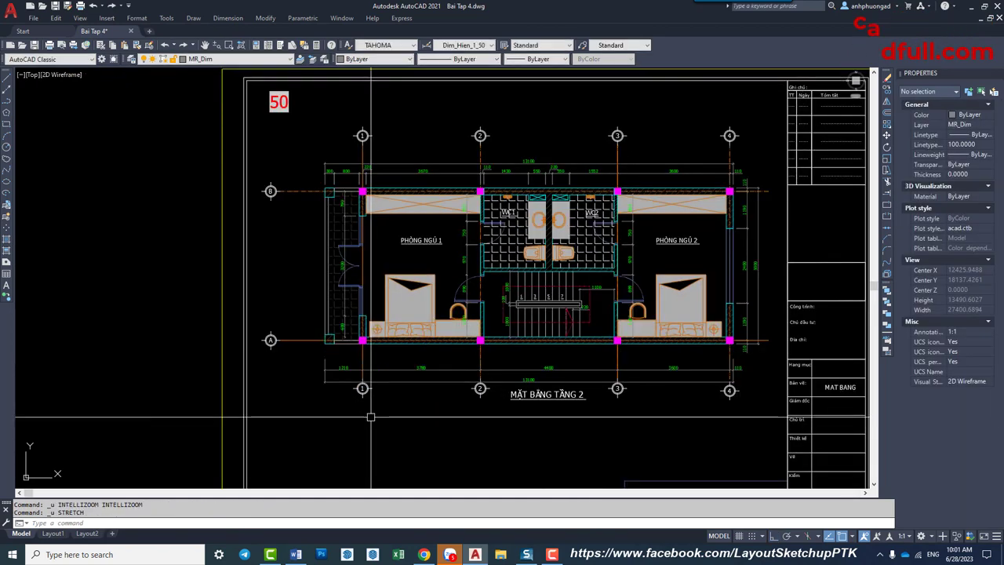
Zoom and pan around the second-floor plan to check the WC area.
{"action": "scroll", "coordinate": [455, 359], "scroll_direction": "down", "scroll_amount": 1}
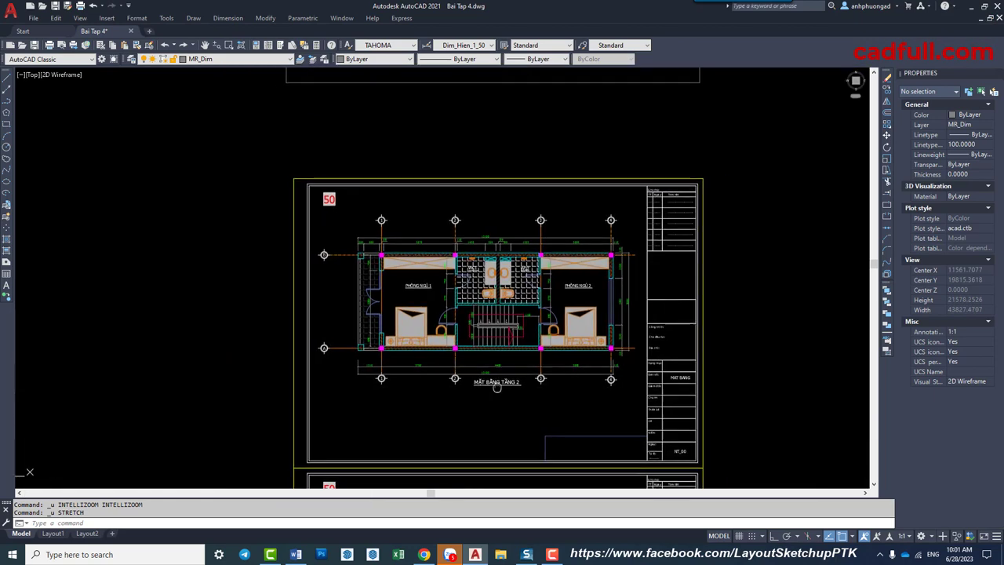
{"action": "scroll", "coordinate": [430, 380], "scroll_direction": "down", "scroll_amount": 1}
{"action": "scroll", "coordinate": [448, 360], "scroll_direction": "up", "scroll_amount": 2}
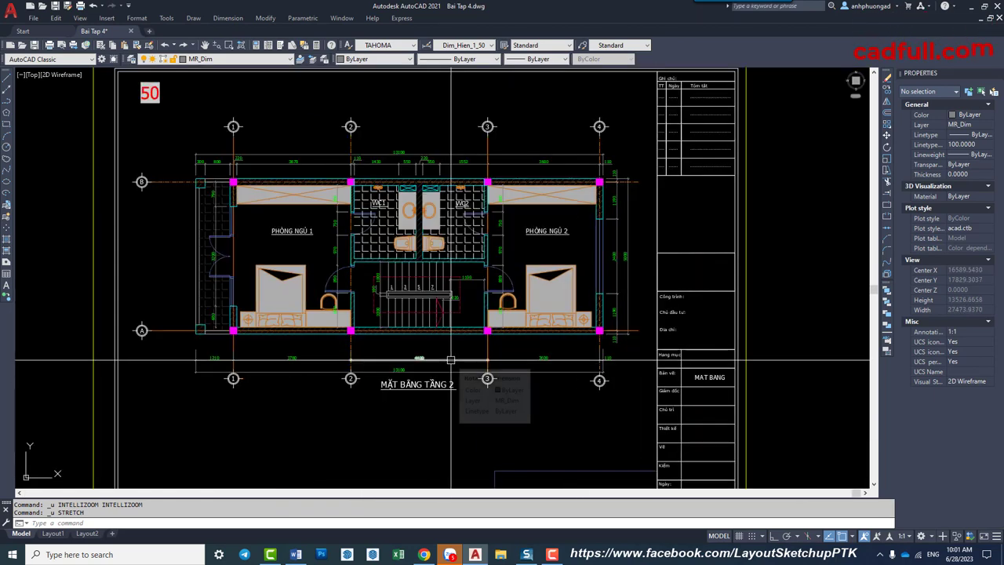
{"action": "middle_click_drag", "start_coordinate": [387, 363], "coordinate": [419, 373]}
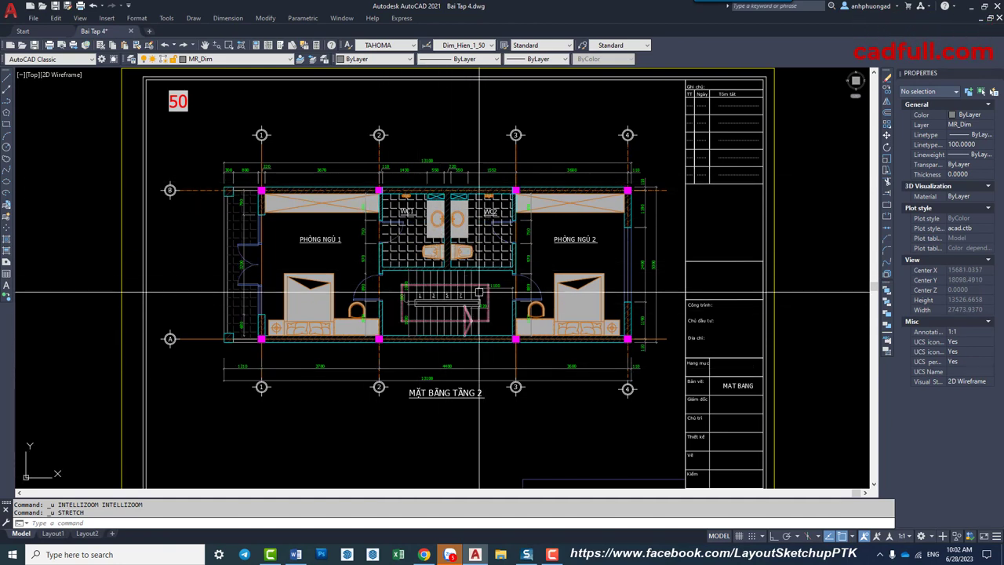
{"action": "scroll", "coordinate": [428, 310], "scroll_direction": "up", "scroll_amount": 5}
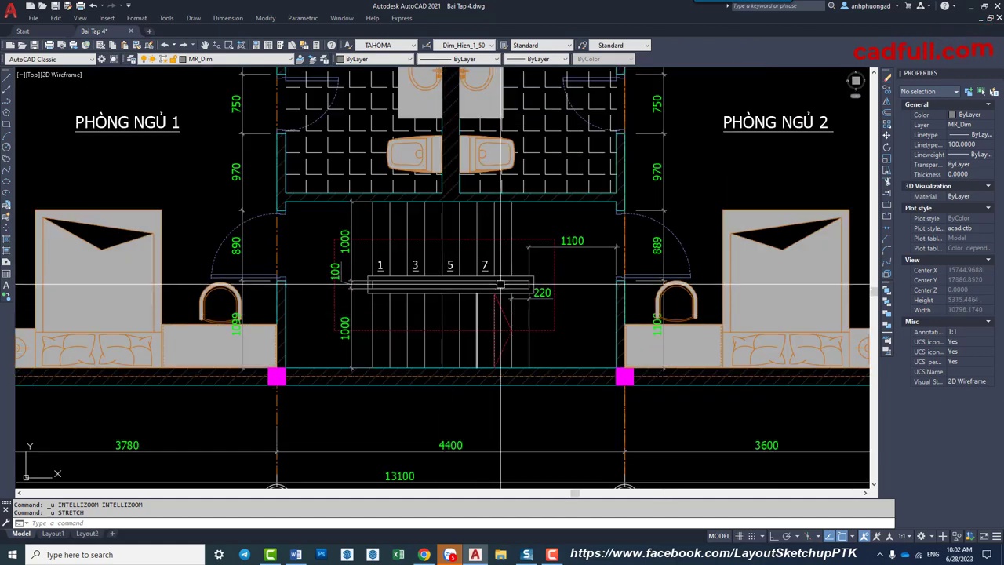
{"action": "scroll", "coordinate": [416, 290], "scroll_direction": "down", "scroll_amount": 5}
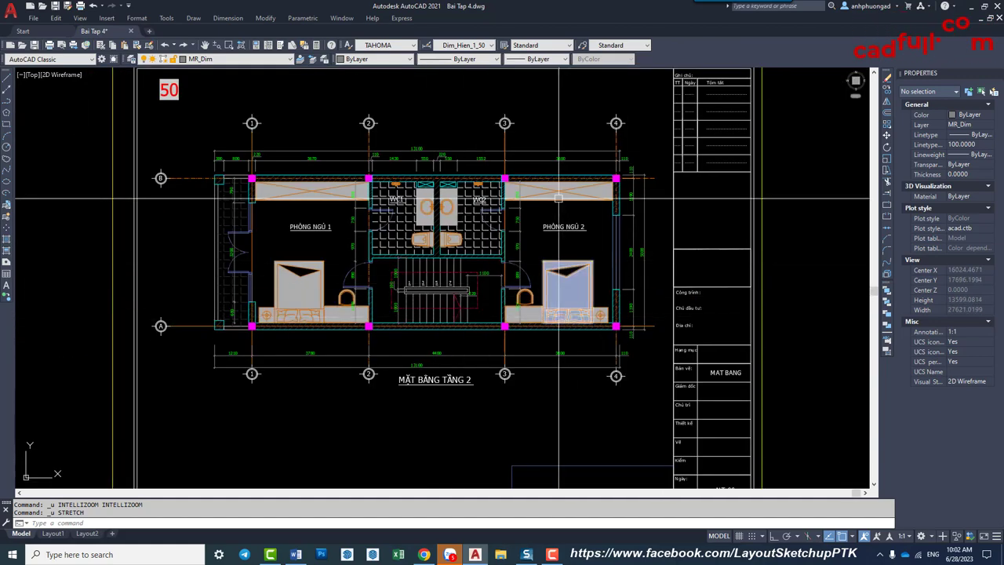
{"action": "middle_click_drag", "start_coordinate": [457, 182], "coordinate": [461, 185]}
{"action": "scroll", "coordinate": [458, 186], "scroll_direction": "up", "scroll_amount": 4}
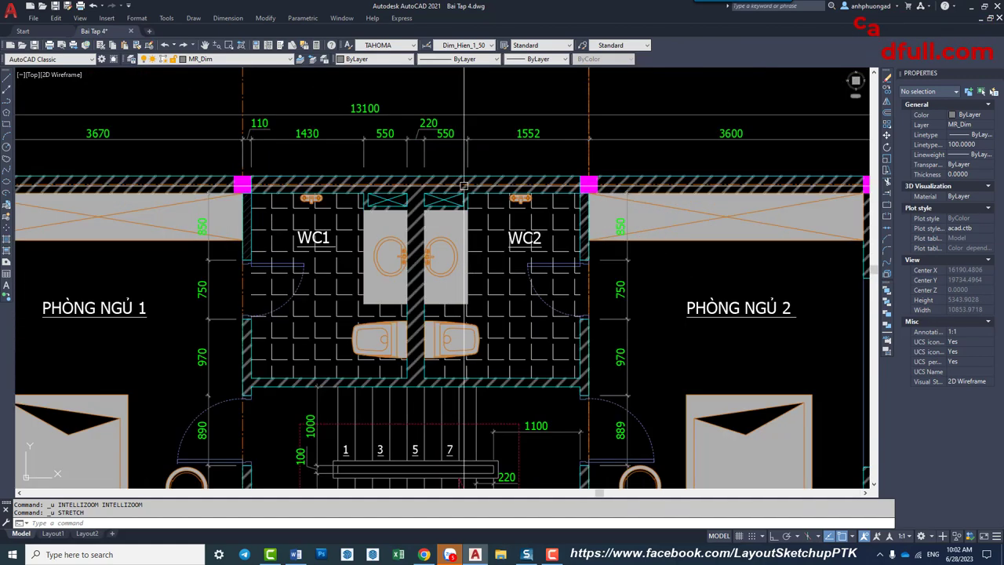
{"action": "scroll", "coordinate": [549, 227], "scroll_direction": "up", "scroll_amount": 1}
{"action": "scroll", "coordinate": [517, 251], "scroll_direction": "down", "scroll_amount": 3}
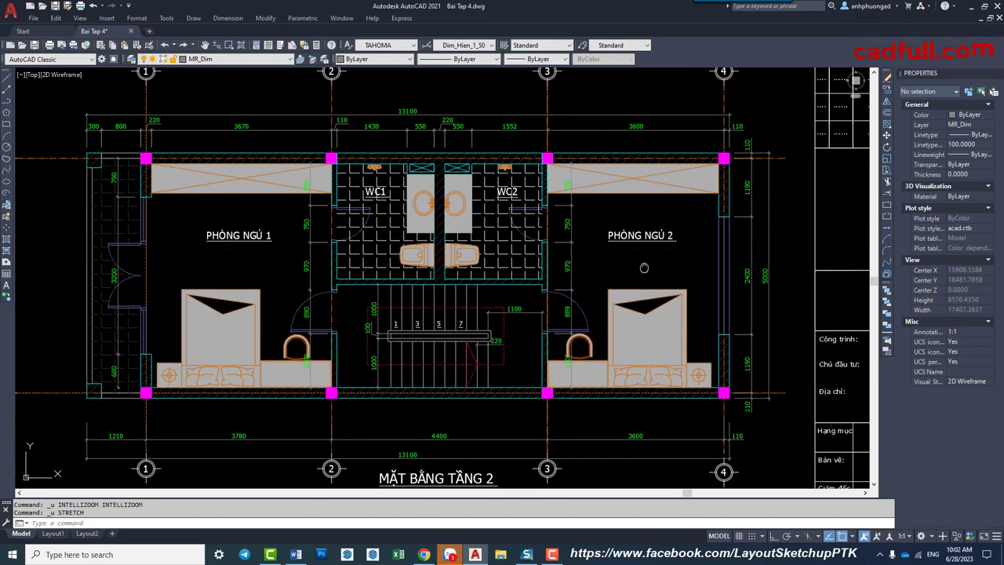
{"action": "middle_click_drag", "start_coordinate": [643, 267], "coordinate": [639, 268]}
{"action": "type", "text": "ayoff"}
{"action": "key", "text": "Return"}
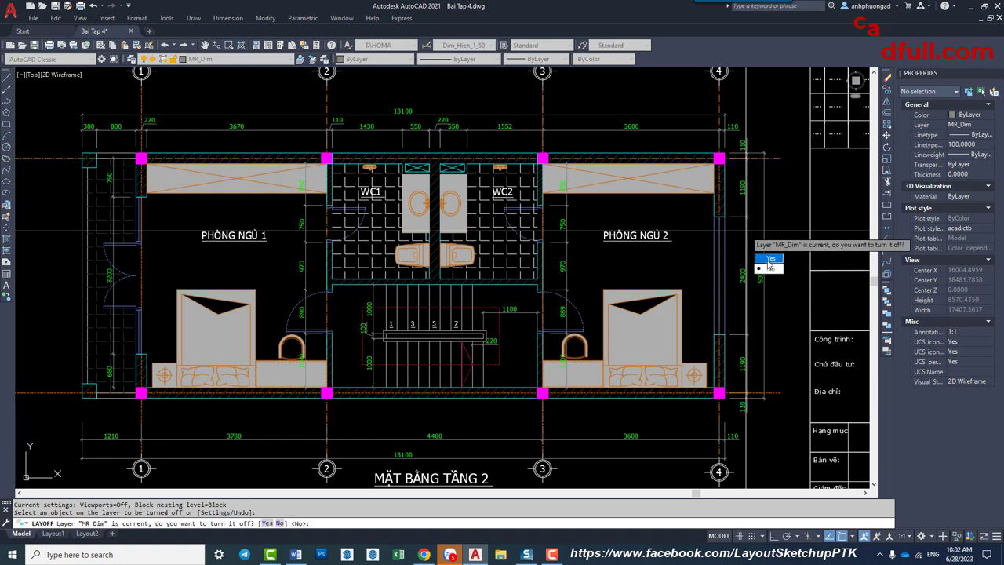
{"action": "left_click", "coordinate": [768, 259]}
{"action": "scroll", "coordinate": [534, 265], "scroll_direction": "down", "scroll_amount": 2}
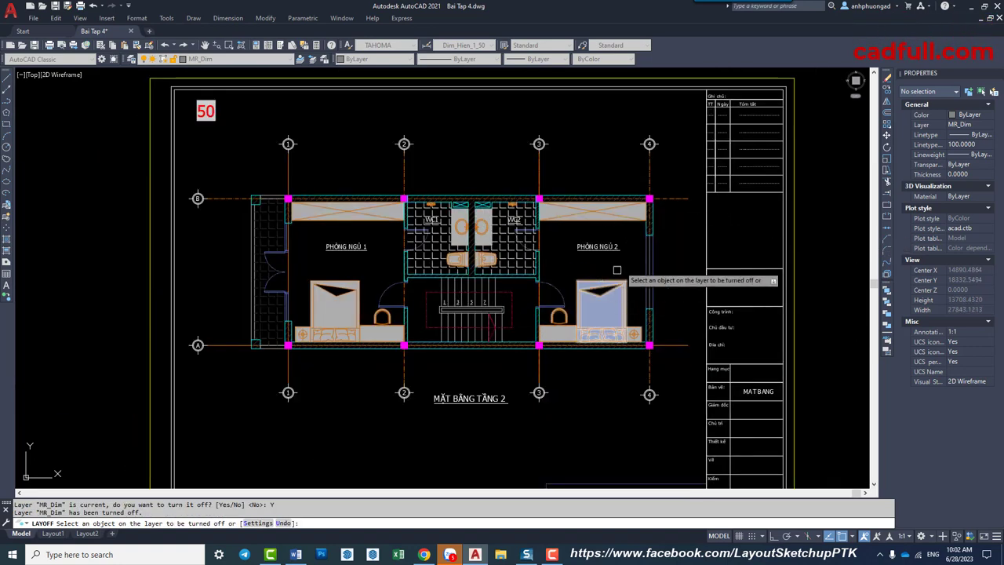
{"action": "left_click", "coordinate": [669, 198]}
{"action": "left_click", "coordinate": [650, 226]}
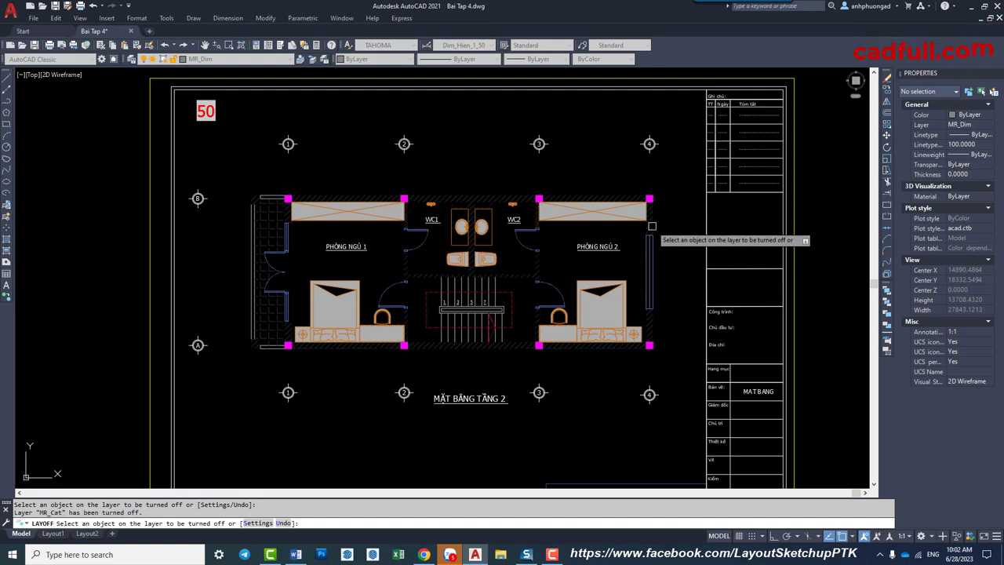
{"action": "left_click", "coordinate": [479, 257]}
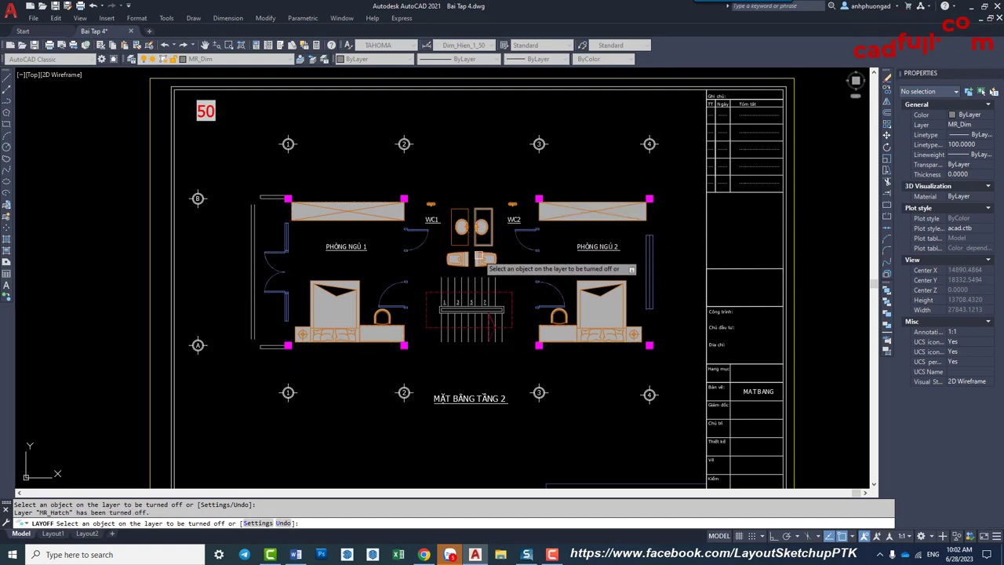
{"action": "left_click", "coordinate": [496, 273]}
{"action": "left_click", "coordinate": [414, 259]}
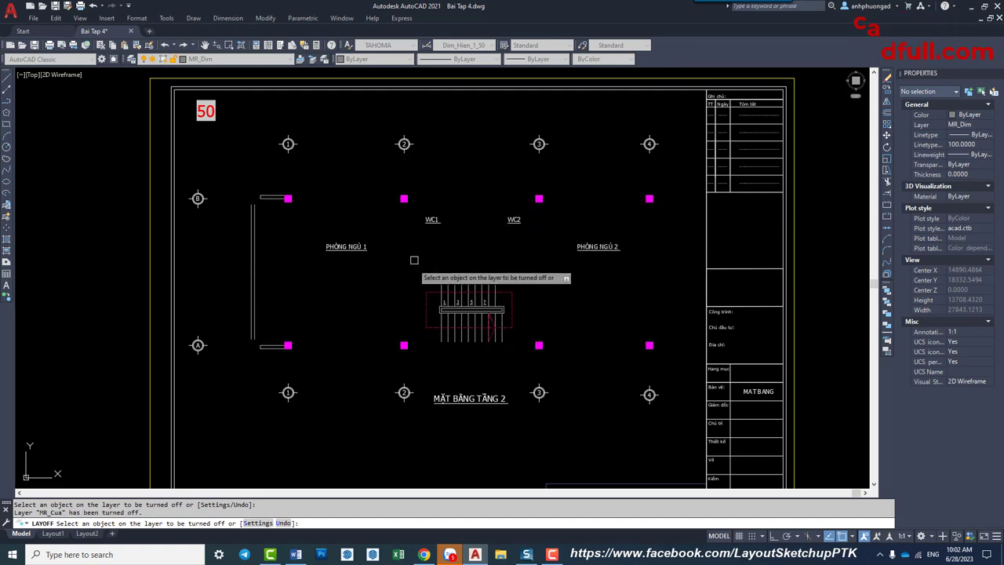
{"action": "left_click", "coordinate": [432, 221]}
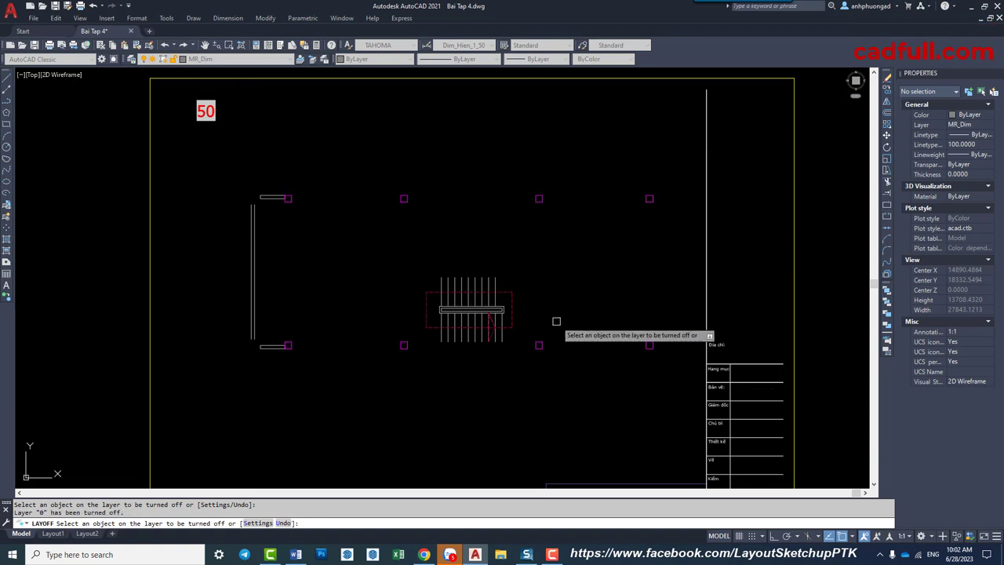
{"action": "middle_click_drag", "start_coordinate": [706, 396], "coordinate": [675, 351]}
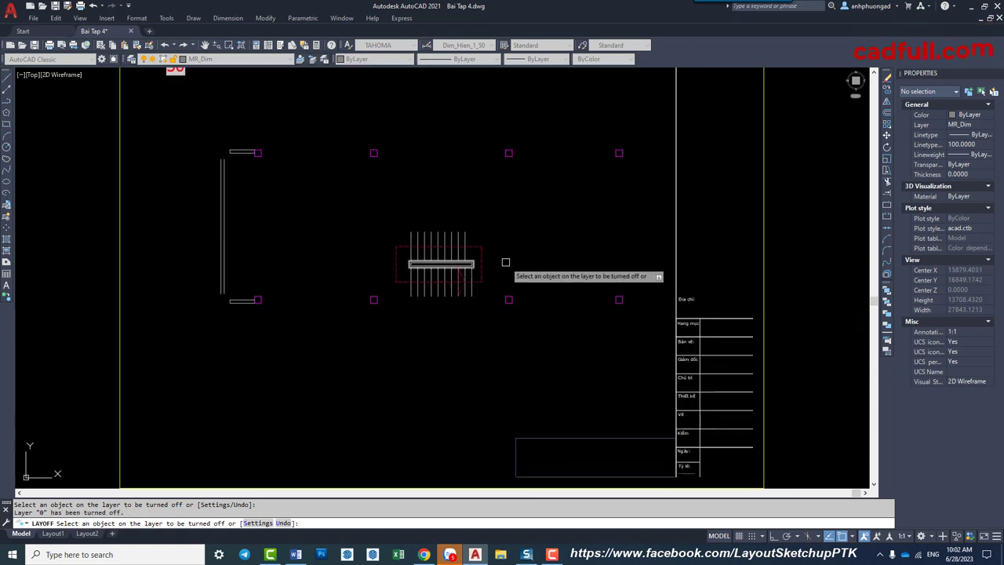
{"action": "middle_click_drag", "start_coordinate": [360, 196], "coordinate": [395, 223]}
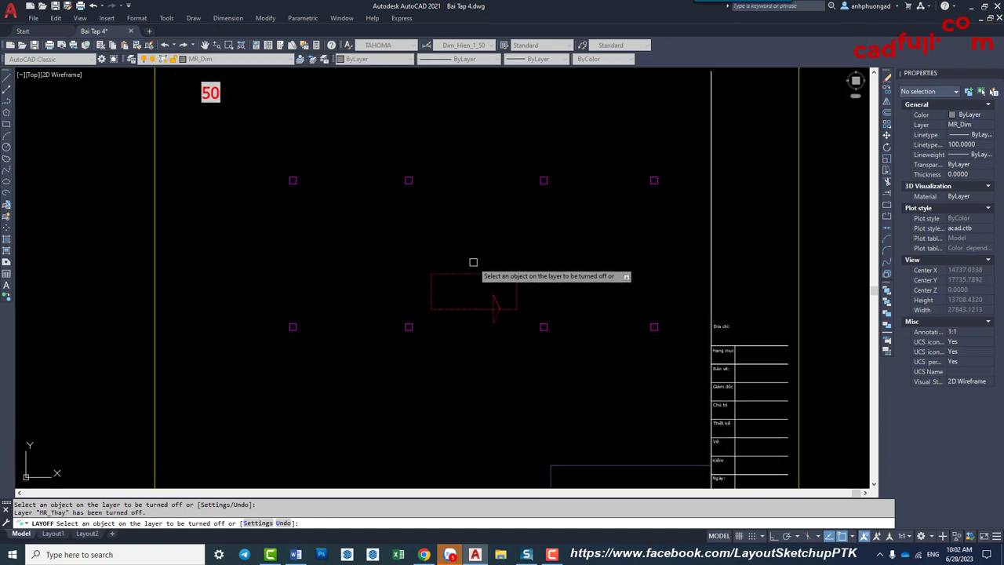
{"action": "scroll", "coordinate": [410, 182], "scroll_direction": "up", "scroll_amount": 4}
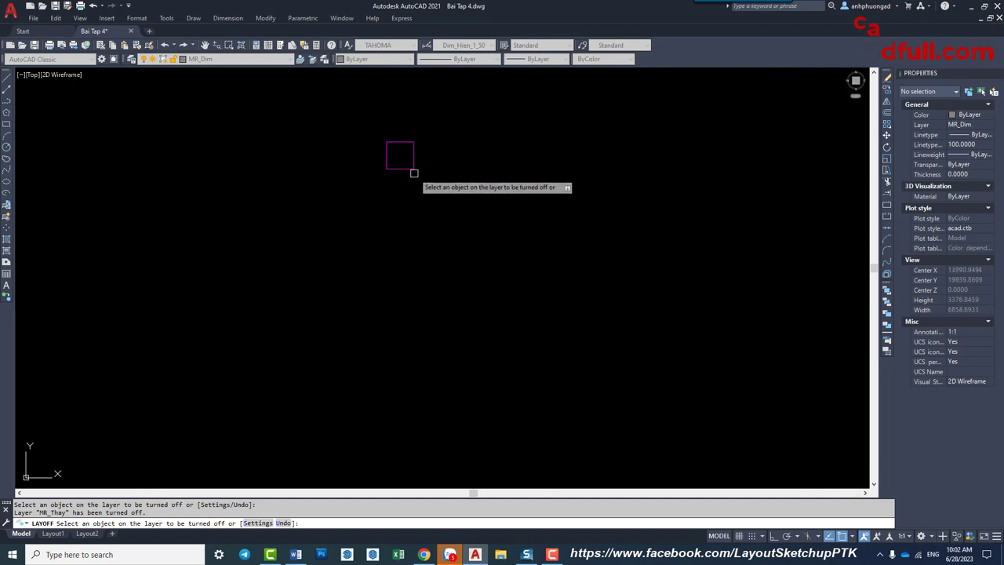
{"action": "key", "text": "Escape"}
{"action": "scroll", "coordinate": [446, 211], "scroll_direction": "down", "scroll_amount": 5}
{"action": "type", "text": "layon"}
{"action": "key", "text": "Return"}
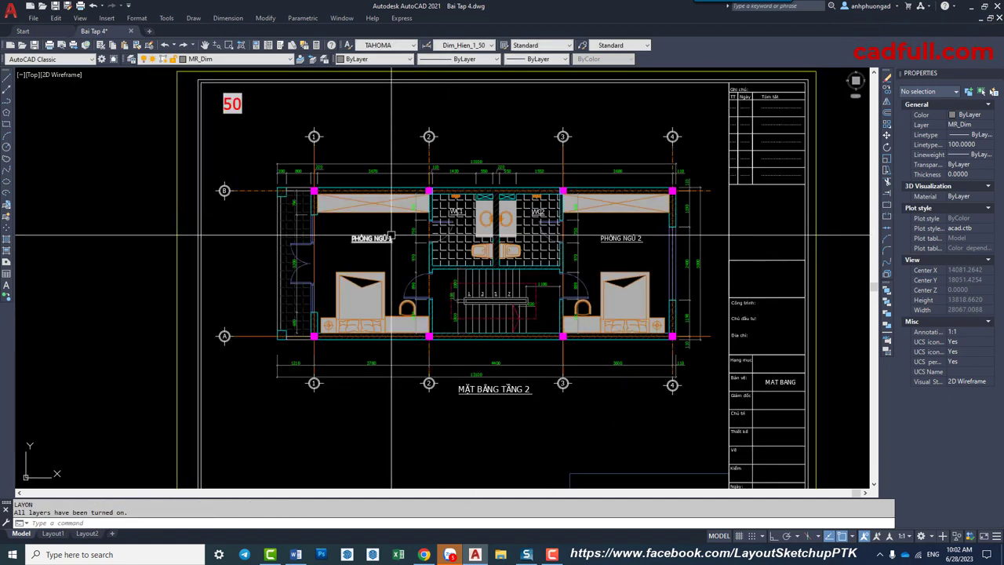
Select the PHÒNG NGỦ 1 room label and isolate its layer 0.
{"action": "left_click", "coordinate": [389, 236]}
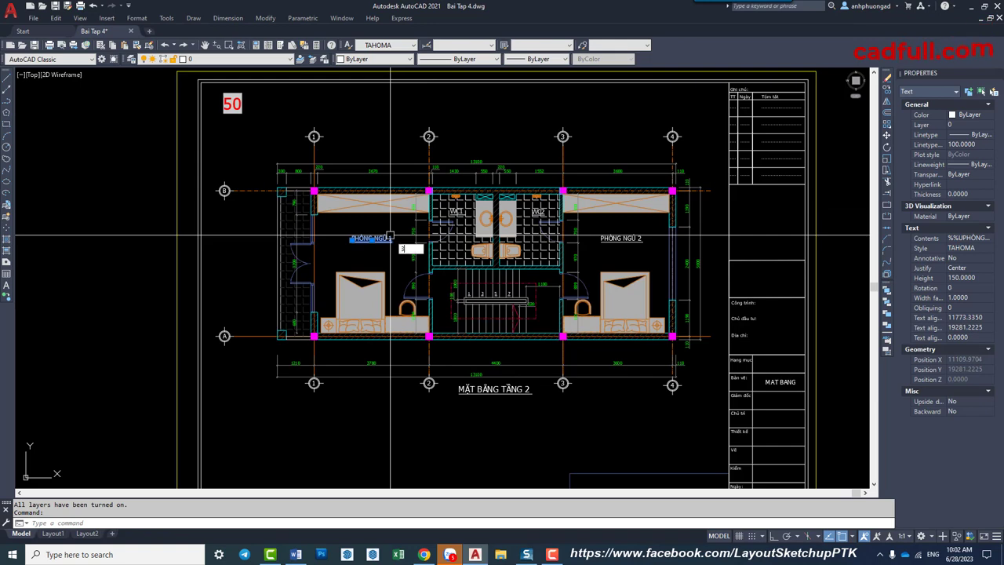
{"action": "key", "text": "Return"}
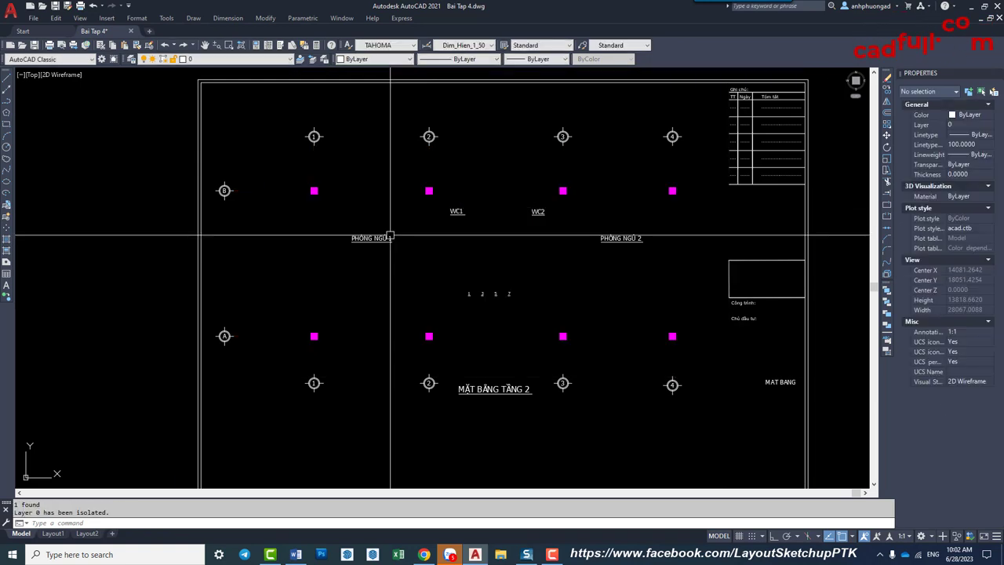
{"action": "left_click", "coordinate": [384, 238]}
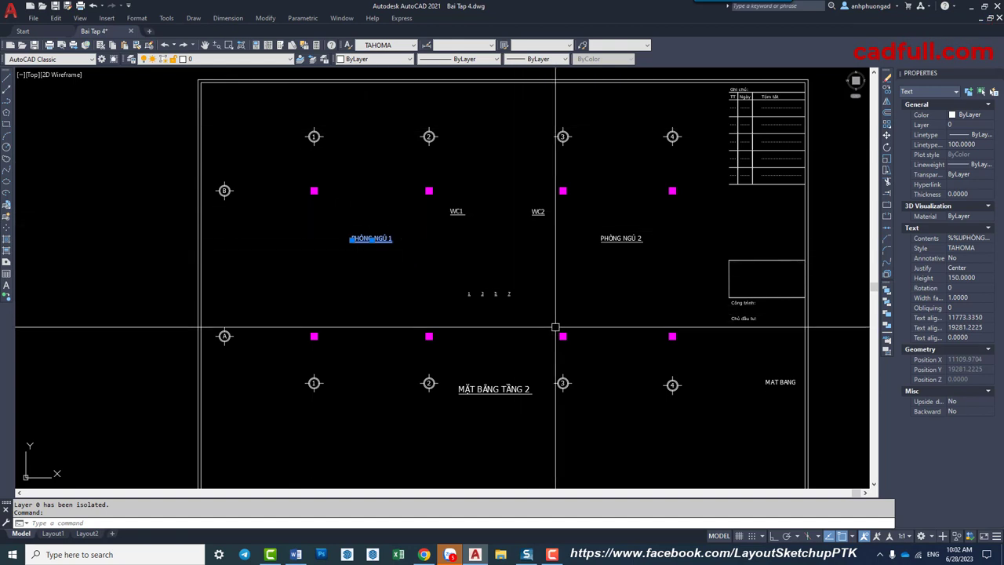
{"action": "scroll", "coordinate": [586, 342], "scroll_direction": "down", "scroll_amount": 4}
{"action": "key", "text": "Escape"}
Move the title block onto layer MR_Text, accepting the hidden-layer warning.
{"action": "left_click", "coordinate": [600, 179]}
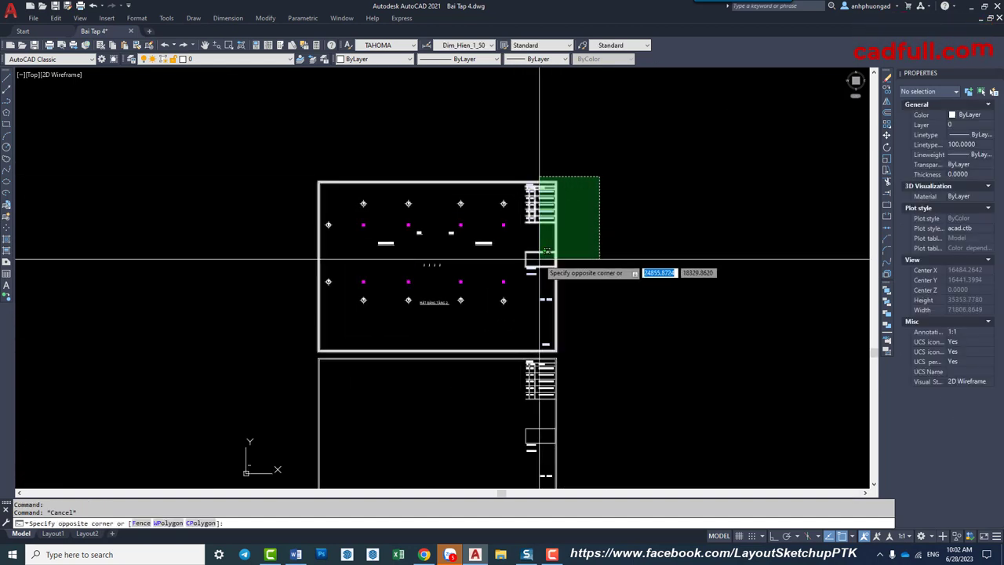
{"action": "left_click", "coordinate": [545, 271]}
{"action": "left_click", "coordinate": [634, 156]}
{"action": "left_click", "coordinate": [546, 246]}
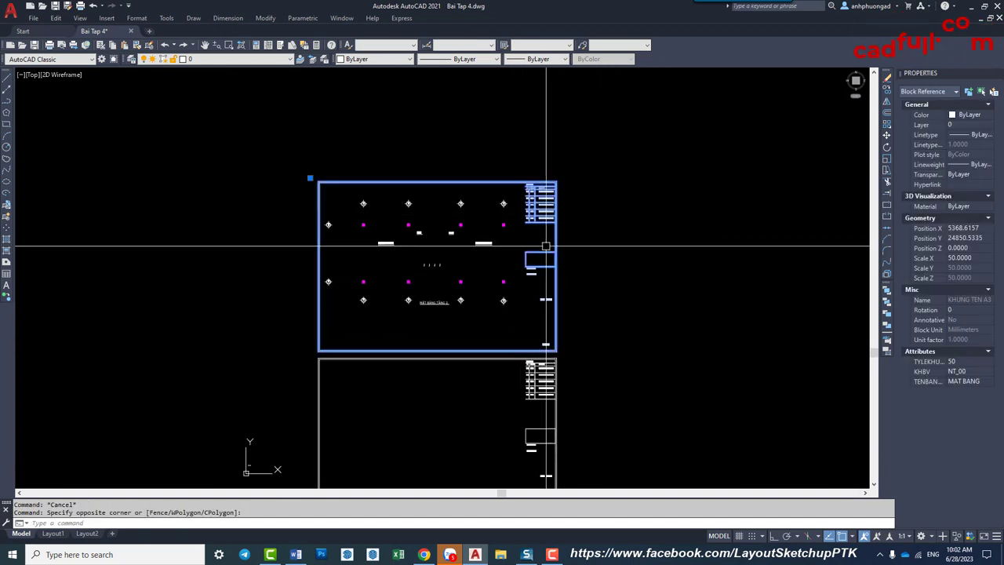
{"action": "left_click", "coordinate": [219, 59]}
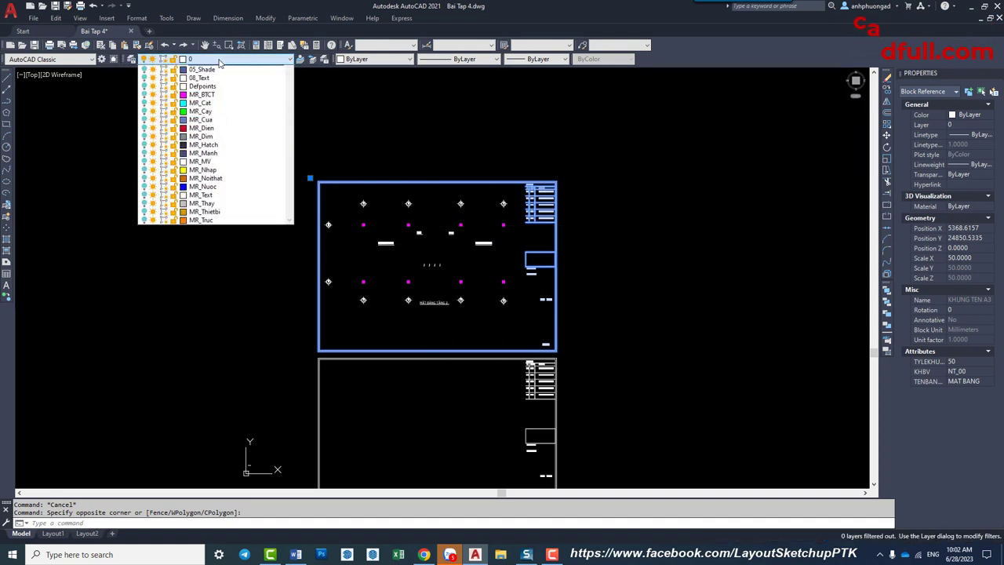
{"action": "left_click", "coordinate": [227, 205]}
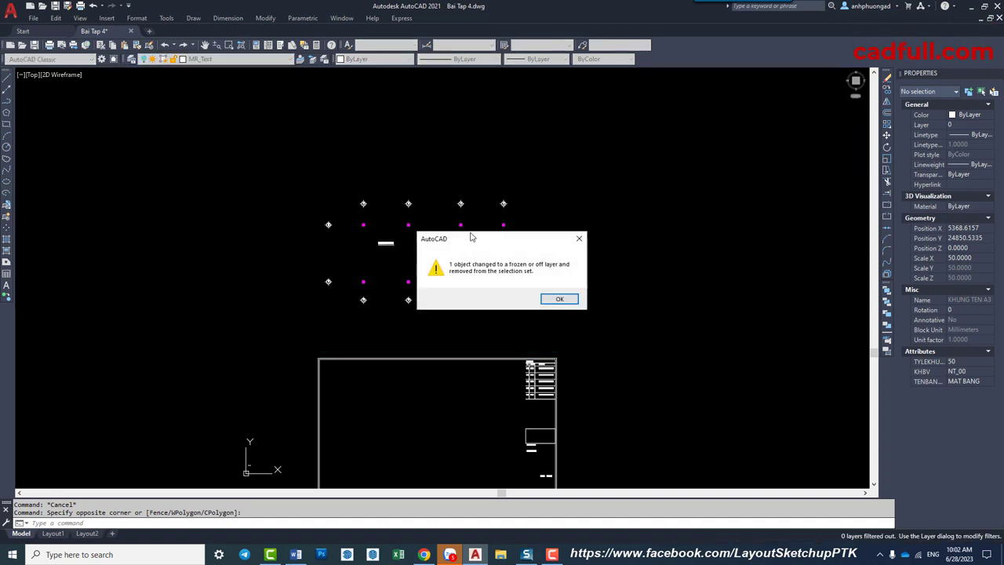
{"action": "left_click", "coordinate": [559, 299]}
Window-select the top axis bubbles and then the top column row, then clear the selection.
{"action": "scroll", "coordinate": [517, 215], "scroll_direction": "up", "scroll_amount": 2}
{"action": "left_click", "coordinate": [562, 150]}
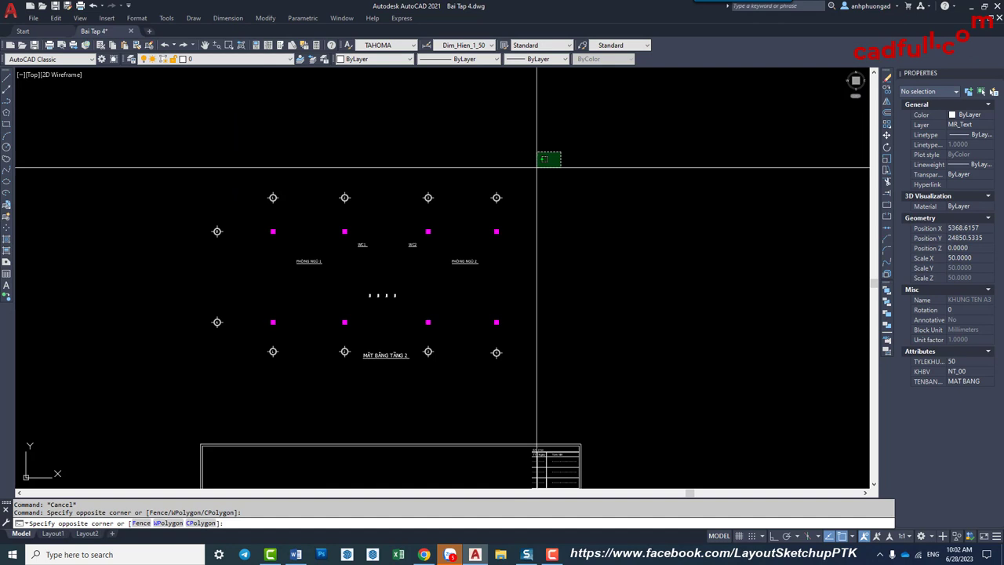
{"action": "left_click", "coordinate": [193, 218]}
{"action": "key", "text": "Escape"}
{"action": "left_click", "coordinate": [531, 213]}
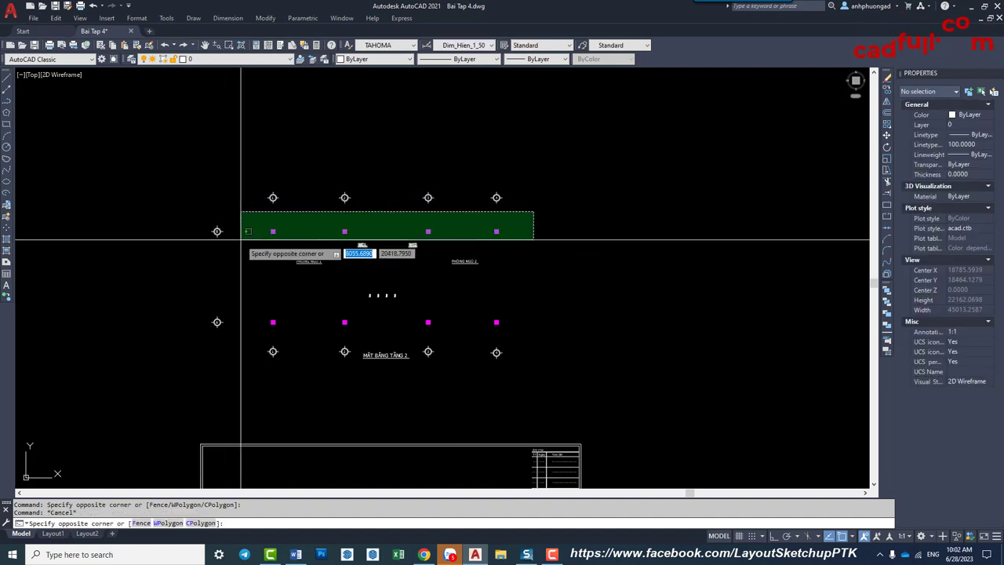
{"action": "left_click", "coordinate": [242, 242]}
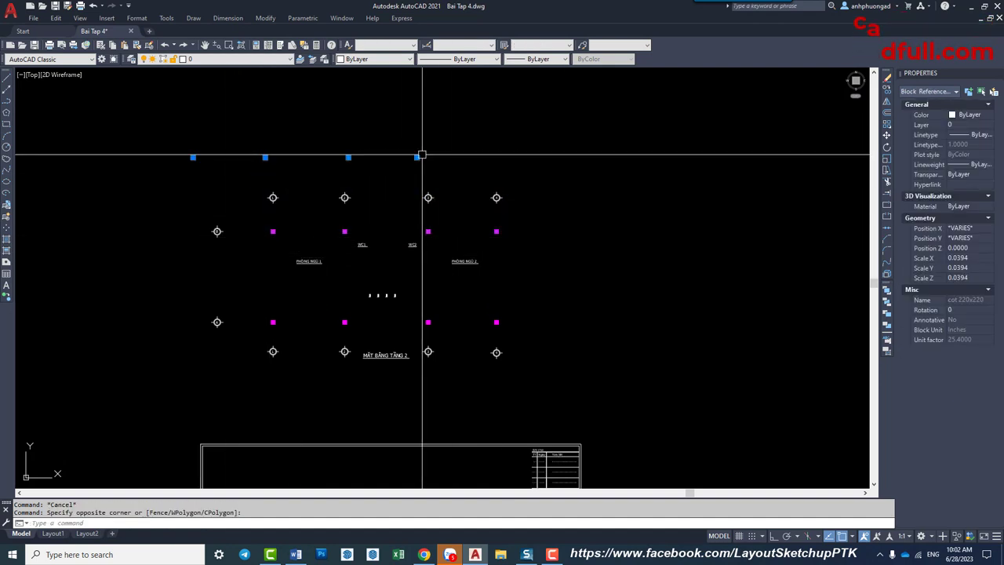
{"action": "scroll", "coordinate": [422, 155], "scroll_direction": "up", "scroll_amount": 5}
{"action": "scroll", "coordinate": [389, 166], "scroll_direction": "down", "scroll_amount": 2}
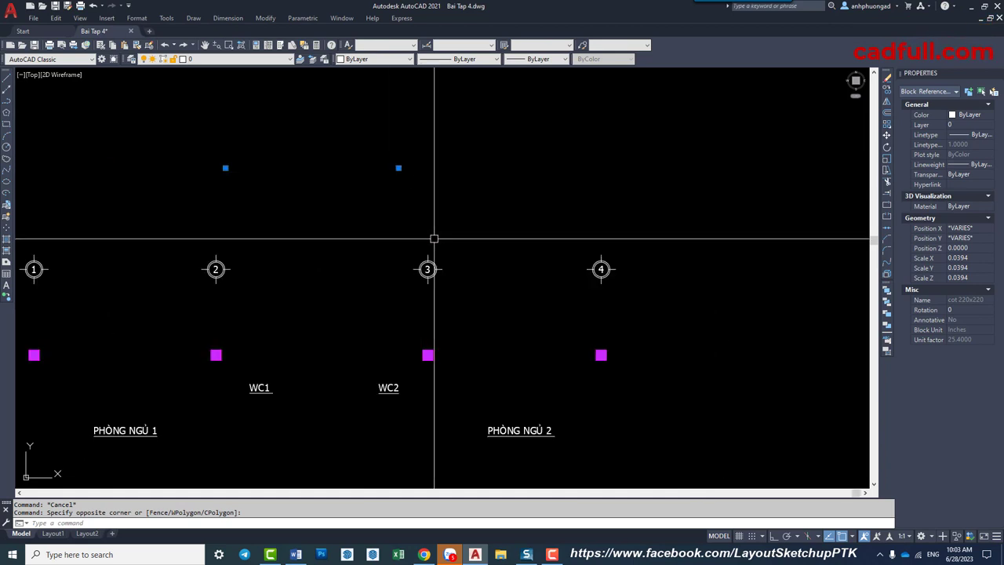
{"action": "scroll", "coordinate": [447, 174], "scroll_direction": "down", "scroll_amount": 4}
{"action": "scroll", "coordinate": [501, 219], "scroll_direction": "down", "scroll_amount": 2}
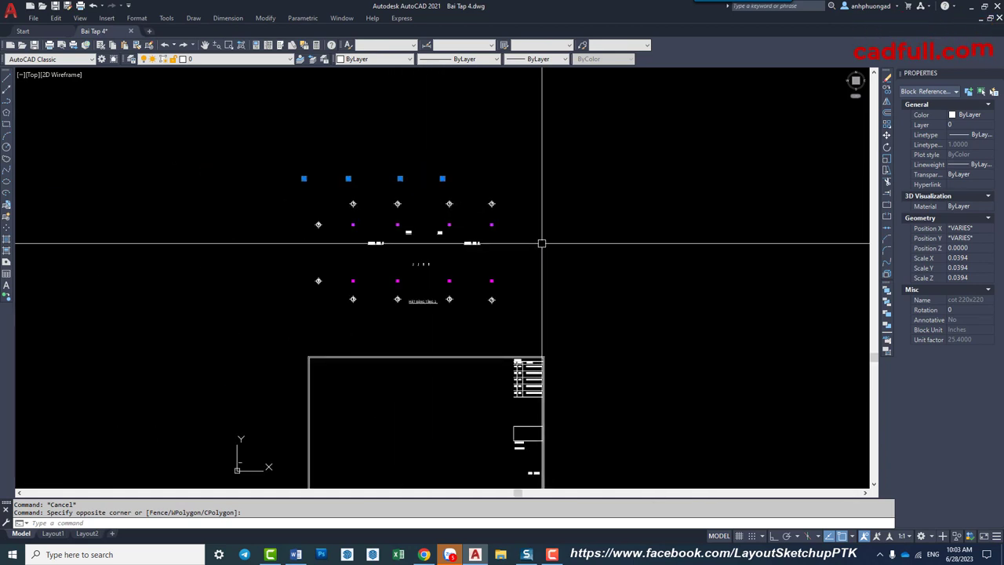
{"action": "key", "text": "Escape"}
Put all axis bubbles, the plan title, room labels and stair numbers on MR_Text.
{"action": "scroll", "coordinate": [526, 242], "scroll_direction": "up", "scroll_amount": 5}
{"action": "left_click", "coordinate": [556, 177]}
{"action": "left_click", "coordinate": [172, 220]}
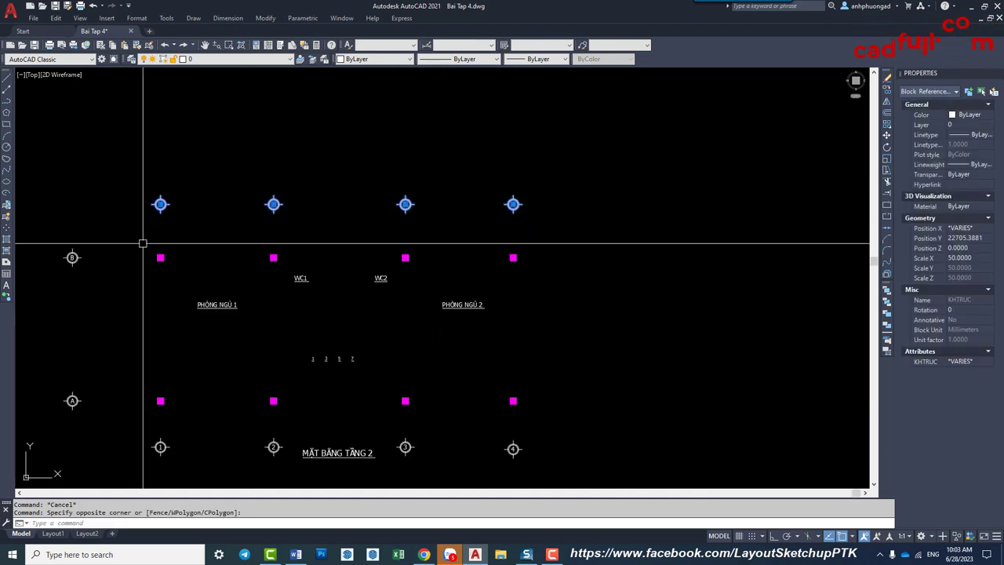
{"action": "middle_click_drag", "start_coordinate": [143, 240], "coordinate": [306, 157]}
{"action": "left_click", "coordinate": [307, 156]}
{"action": "left_click", "coordinate": [233, 403]}
{"action": "middle_click_drag", "start_coordinate": [233, 403], "coordinate": [465, 343]}
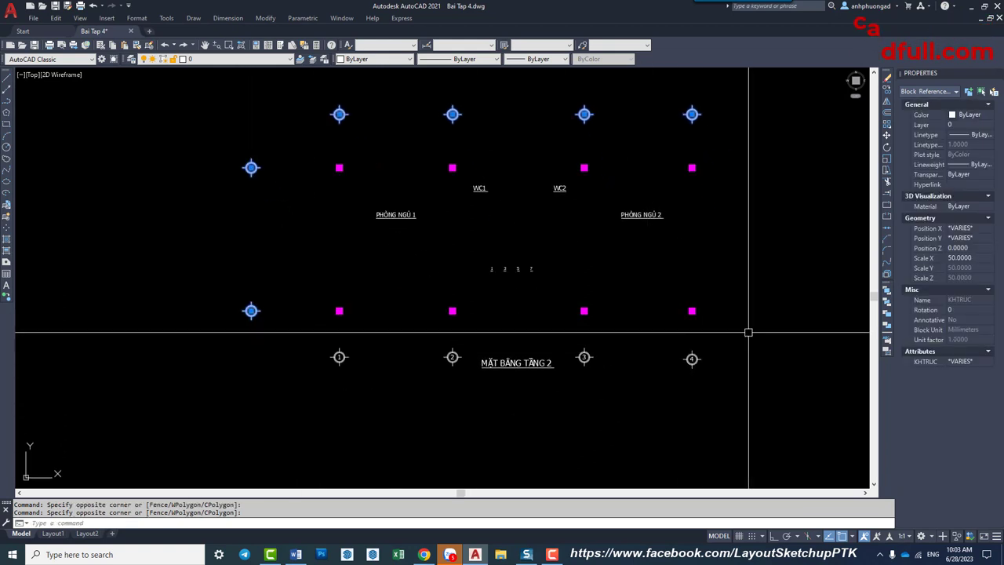
{"action": "left_click", "coordinate": [781, 334]}
{"action": "left_click", "coordinate": [291, 409]}
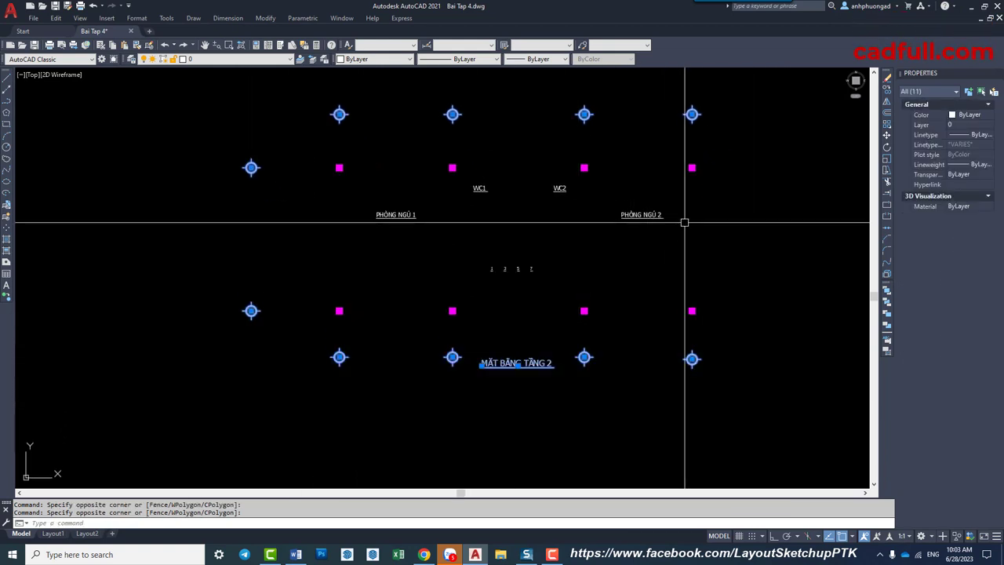
{"action": "left_click", "coordinate": [710, 184]}
{"action": "left_click", "coordinate": [311, 256]}
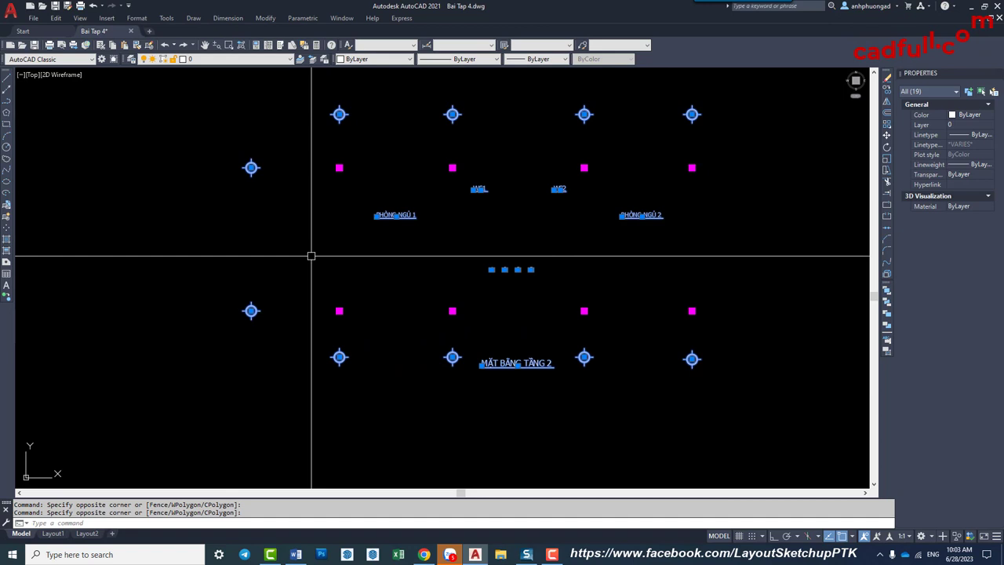
{"action": "left_click", "coordinate": [202, 58]}
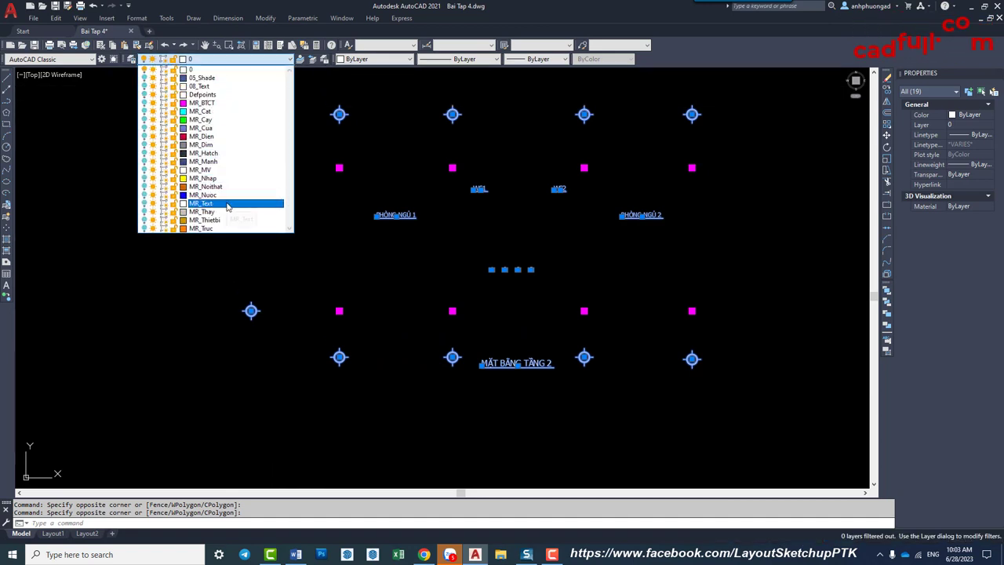
{"action": "left_click", "coordinate": [226, 206]}
{"action": "left_click", "coordinate": [581, 237]}
Move the blue column blocks onto MR_BTCT and turn all layers back on with LAYON.
{"action": "left_click", "coordinate": [704, 156]}
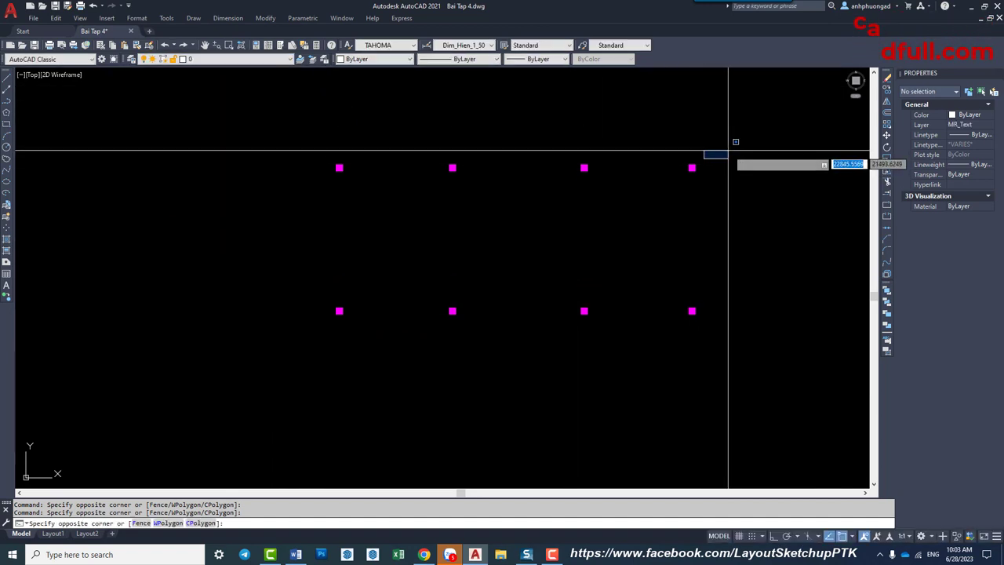
{"action": "left_click", "coordinate": [266, 359]}
{"action": "left_click", "coordinate": [210, 60]}
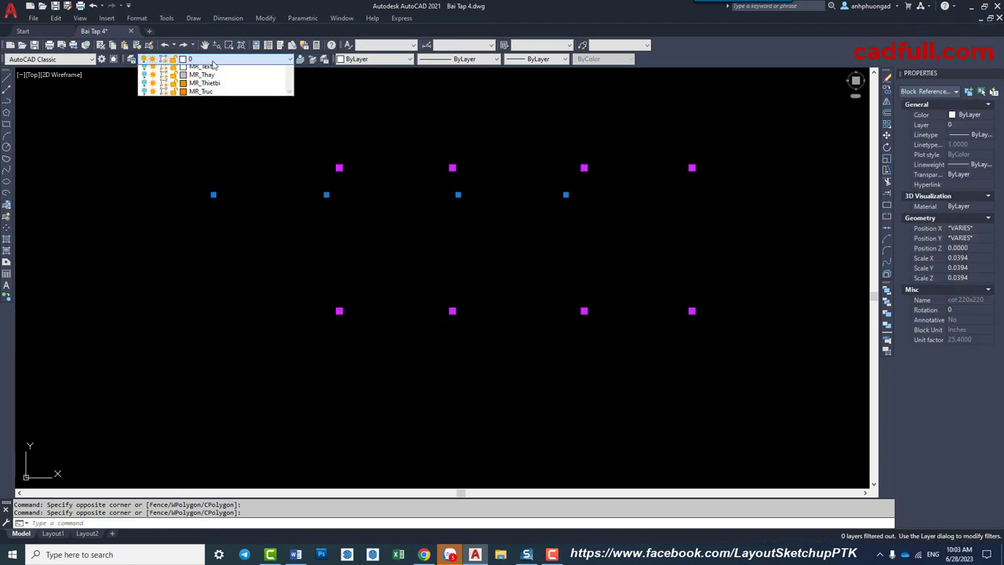
{"action": "left_click", "coordinate": [214, 104]}
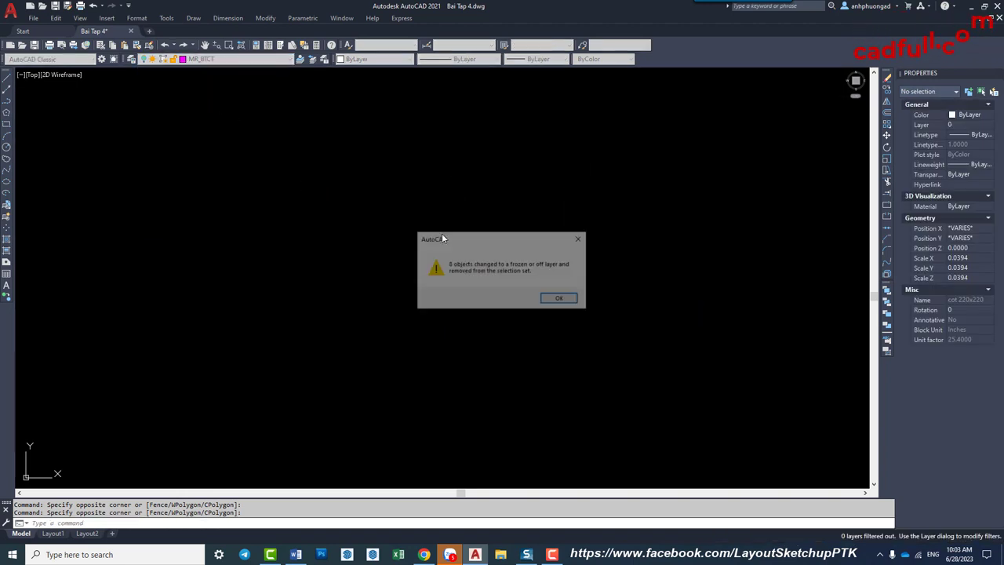
{"action": "left_click", "coordinate": [560, 302]}
{"action": "type", "text": "layon"}
{"action": "key", "text": "Return"}
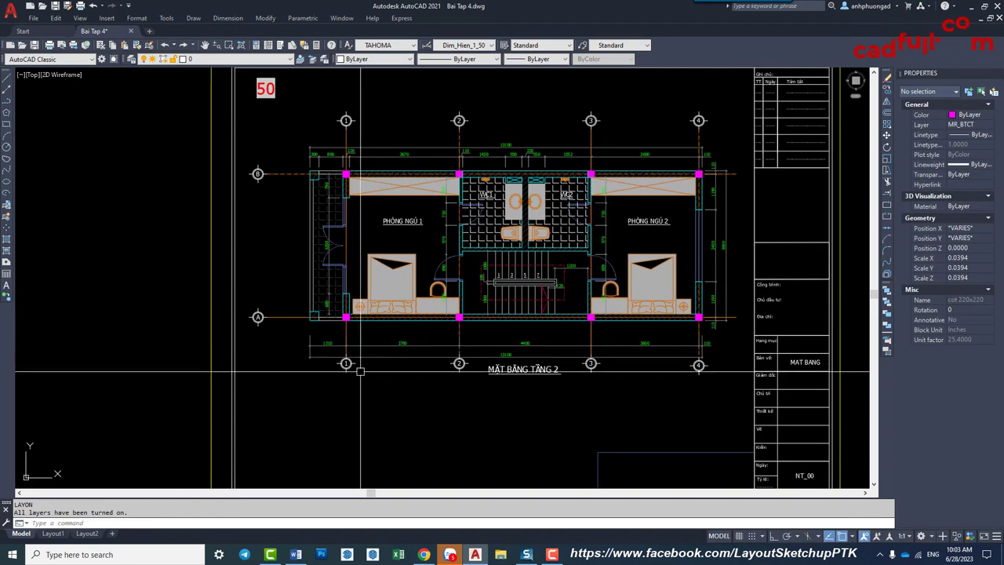
Check the axis bubble 1 and 4 blocks, then centre the view on the toilets.
{"action": "left_click", "coordinate": [339, 357]}
{"action": "key", "text": "Escape"}
{"action": "left_click", "coordinate": [699, 364]}
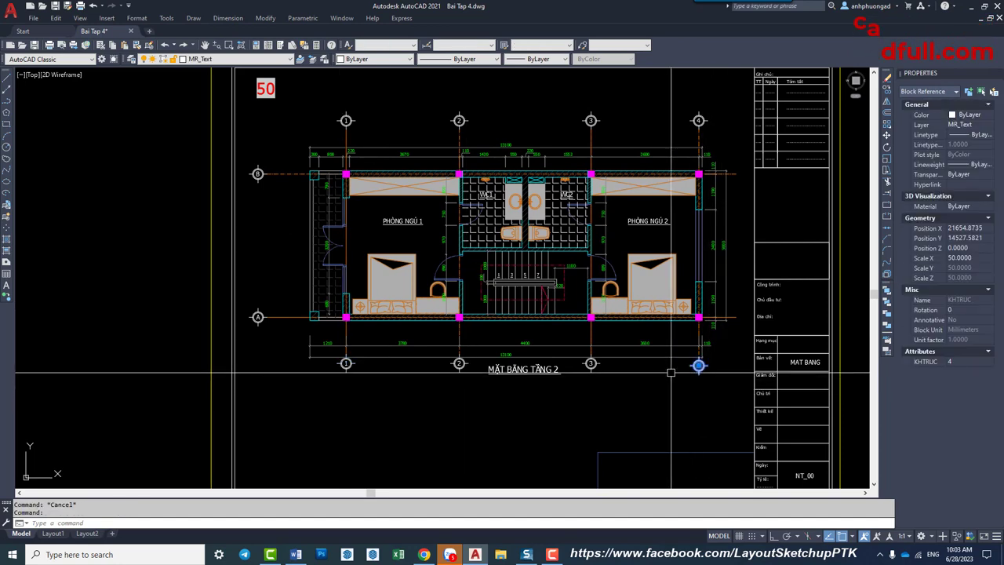
{"action": "key", "text": "Escape"}
{"action": "middle_click_drag", "start_coordinate": [471, 235], "coordinate": [356, 258]}
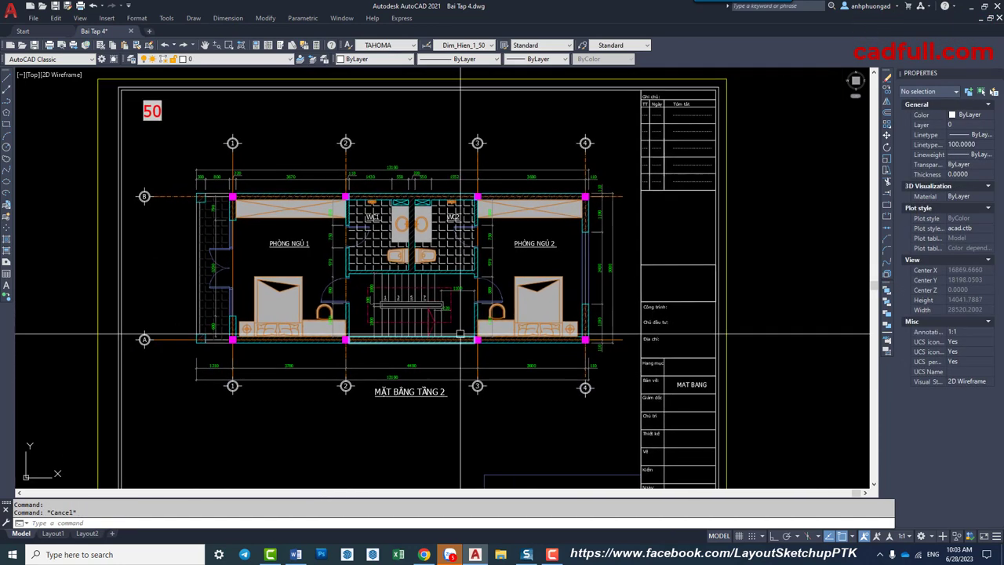
{"action": "scroll", "coordinate": [523, 245], "scroll_direction": "up", "scroll_amount": 2}
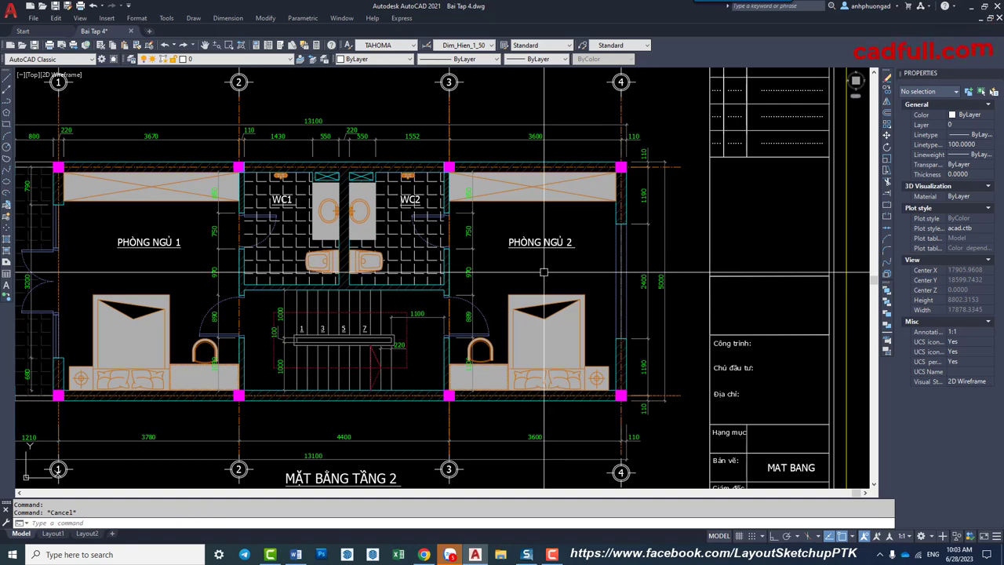
{"action": "mouse_move", "coordinate": [421, 259]}
{"action": "middle_mouse_down"}
{"action": "mouse_move", "coordinate": [466, 251]}
{"action": "mouse_move", "coordinate": [491, 301]}
{"action": "middle_mouse_up"}
Give the WC2 and WC1 floor hatches ByLayer colour on layer MR_Manh.
{"action": "left_click", "coordinate": [429, 266]}
{"action": "scroll", "coordinate": [466, 249], "scroll_direction": "up", "scroll_amount": 4}
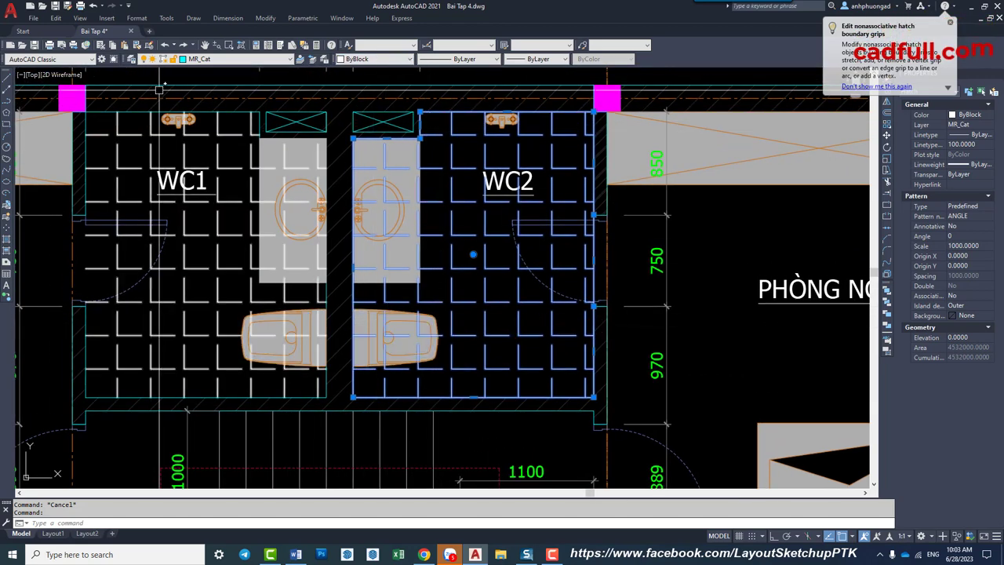
{"action": "scroll", "coordinate": [526, 316], "scroll_direction": "down", "scroll_amount": 1}
{"action": "scroll", "coordinate": [525, 316], "scroll_direction": "down", "scroll_amount": 3}
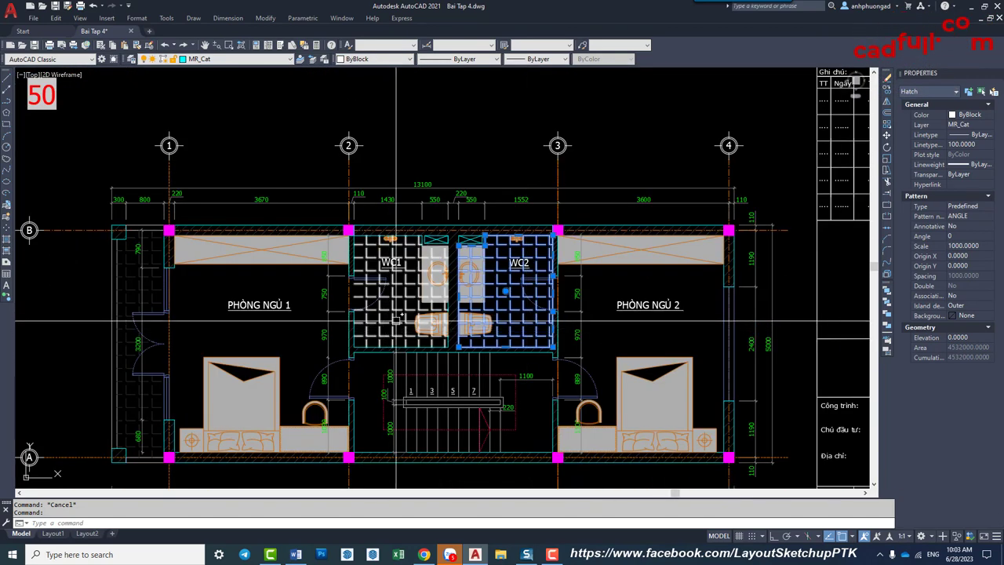
{"action": "left_click", "coordinate": [396, 320]}
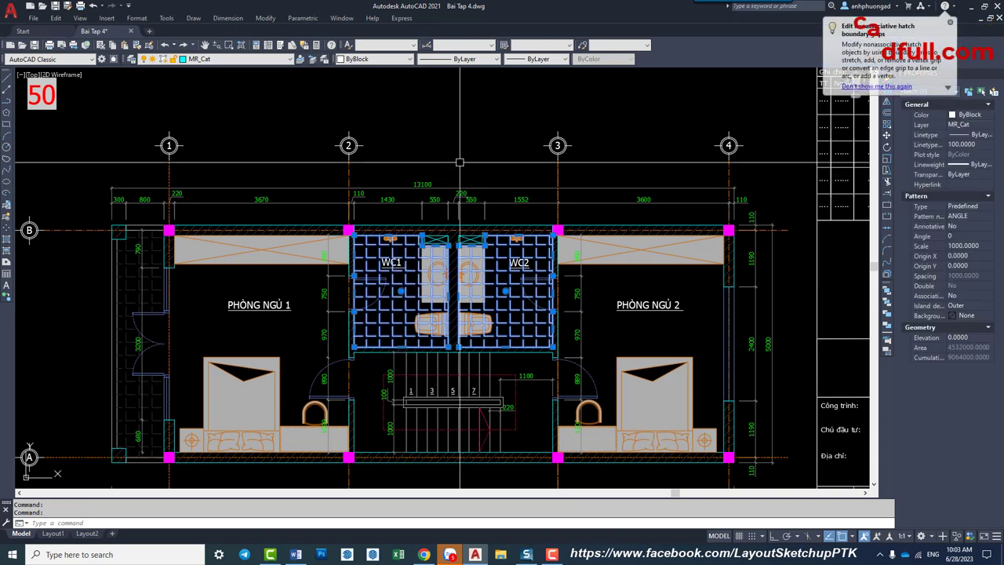
{"action": "left_click", "coordinate": [381, 61]}
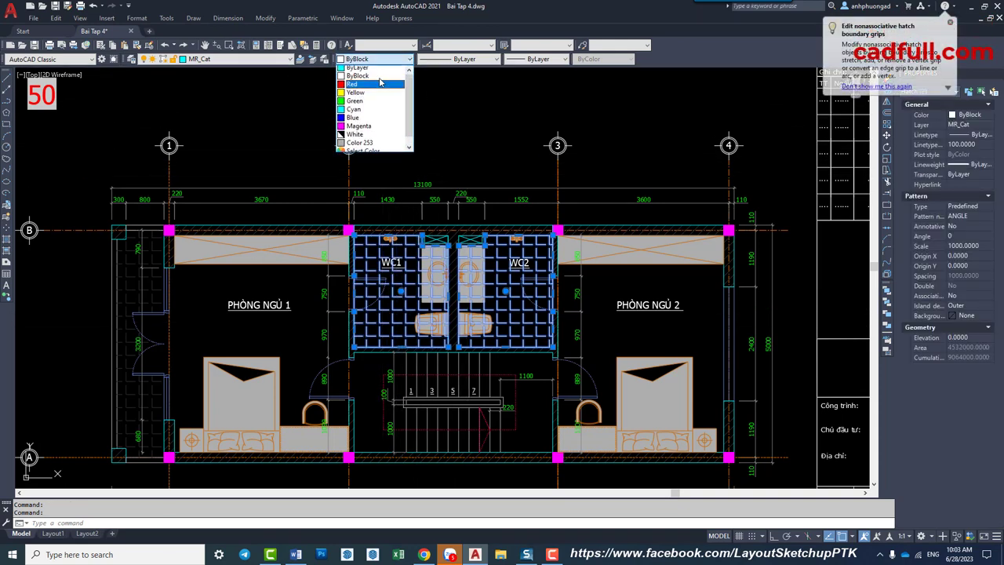
{"action": "left_click", "coordinate": [377, 70]}
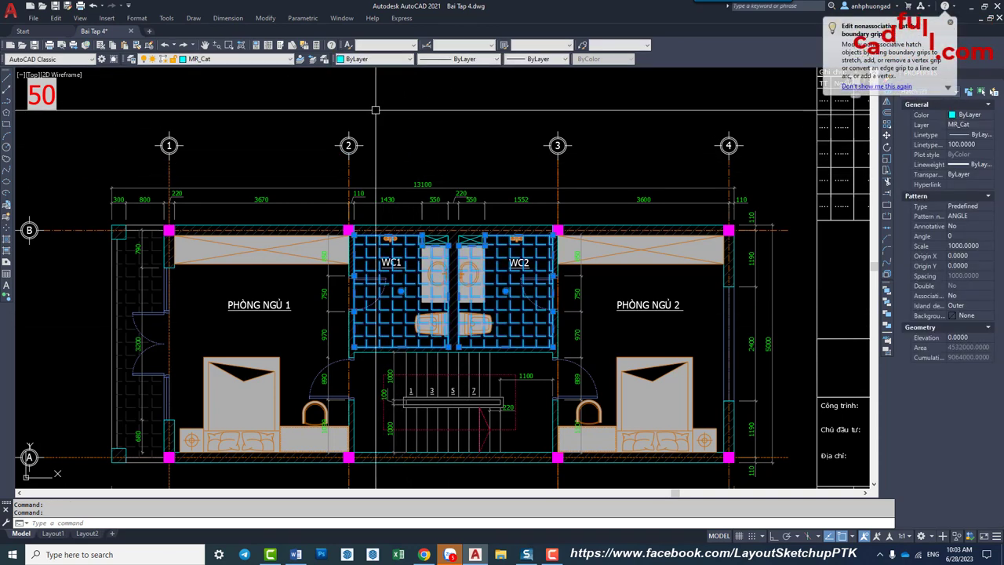
{"action": "left_click", "coordinate": [239, 59]}
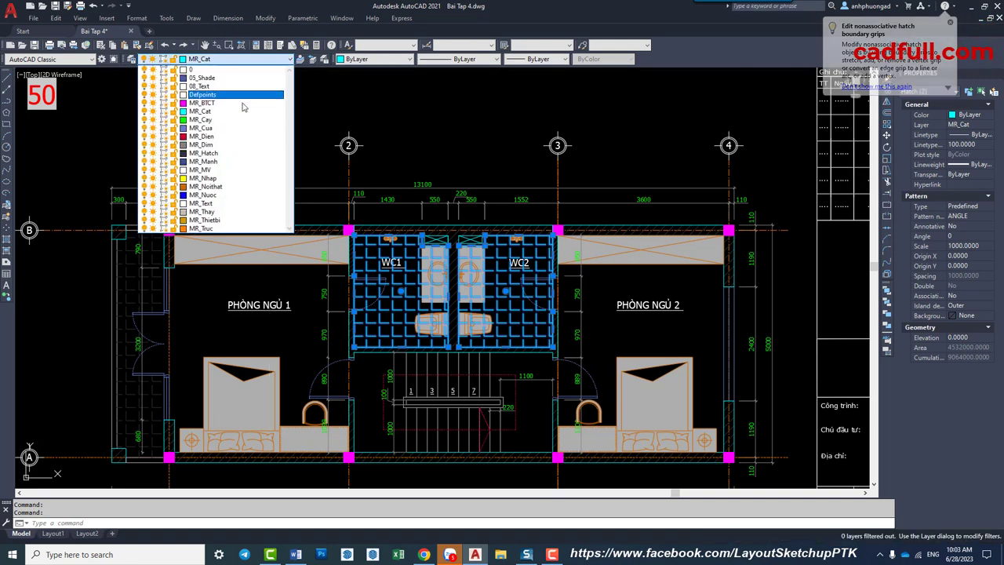
{"action": "left_click", "coordinate": [228, 161]}
{"action": "key", "text": "Escape"}
{"action": "scroll", "coordinate": [484, 219], "scroll_direction": "up", "scroll_amount": 2}
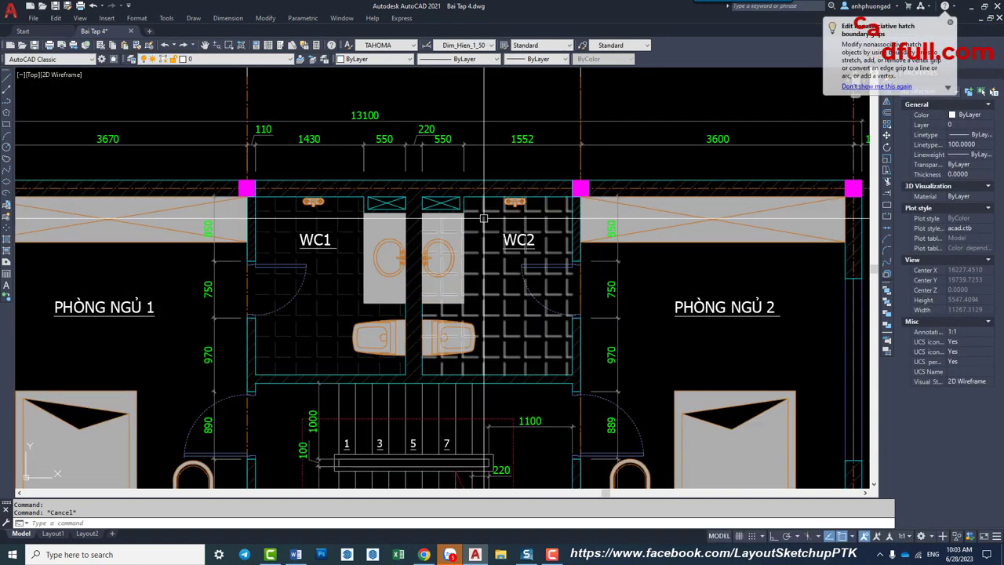
{"action": "scroll", "coordinate": [558, 377], "scroll_direction": "down", "scroll_amount": 4}
{"action": "middle_click_drag", "start_coordinate": [559, 377], "coordinate": [507, 290]}
{"action": "type", "text": "1"}
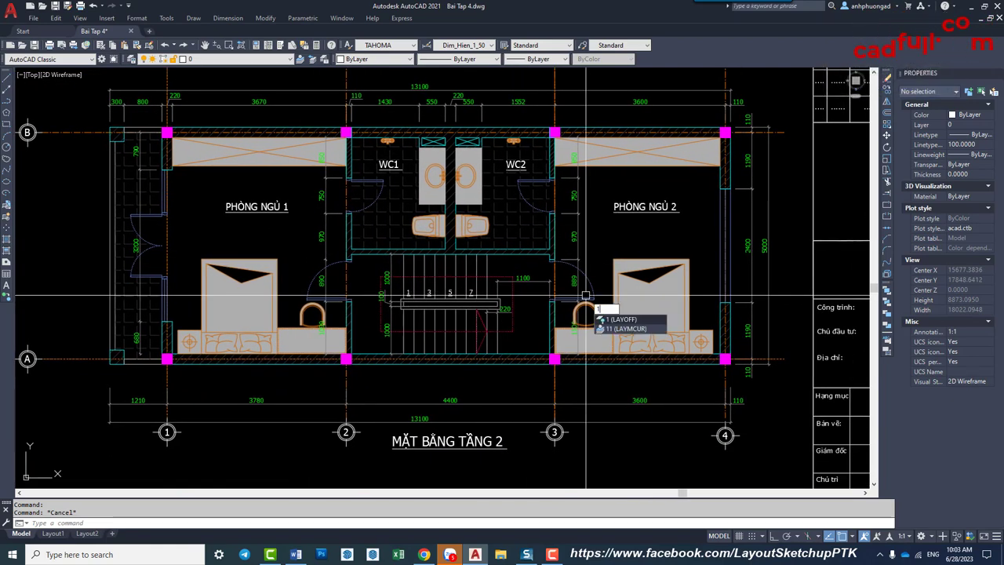
Turn off the furniture layer by picking a furniture object.
{"action": "key", "text": "Return"}
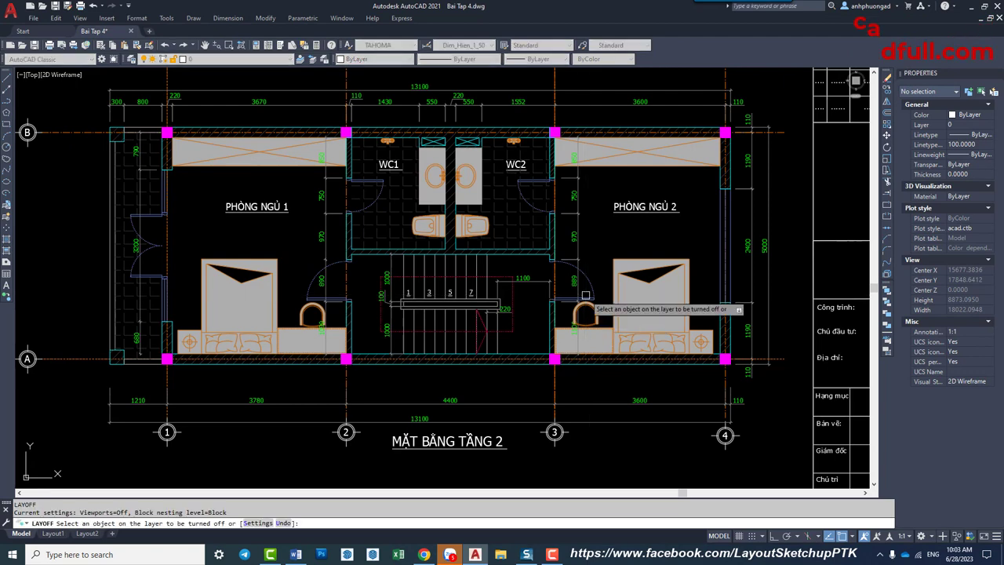
{"action": "left_click", "coordinate": [650, 296]}
{"action": "key", "text": "Escape"}
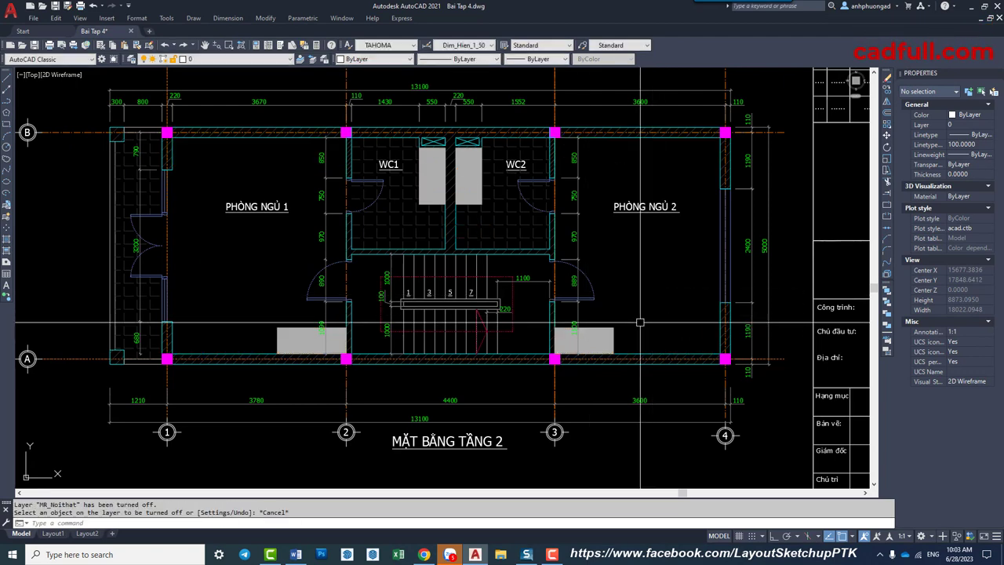
Select the grey hatches left and right of the stairs and in WC1 and WC2.
{"action": "left_click", "coordinate": [652, 315]}
{"action": "left_click", "coordinate": [596, 345]}
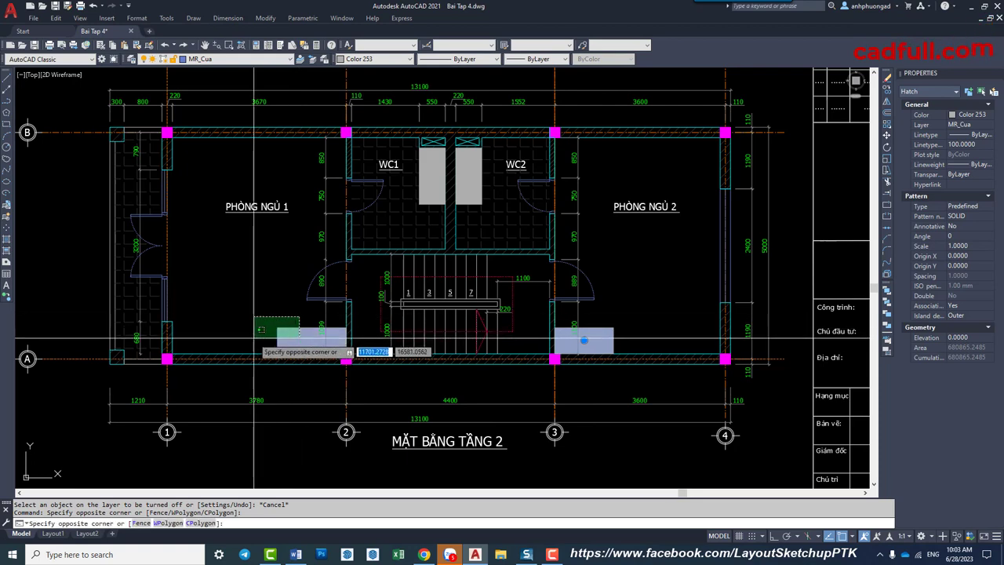
{"action": "key", "text": "Escape"}
{"action": "left_click", "coordinate": [596, 327]}
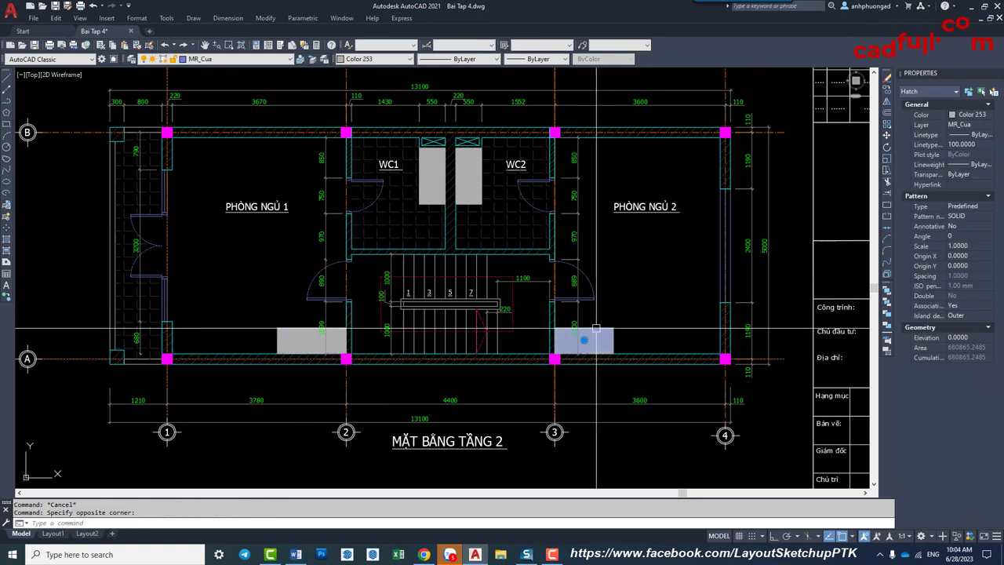
{"action": "key", "text": "Escape"}
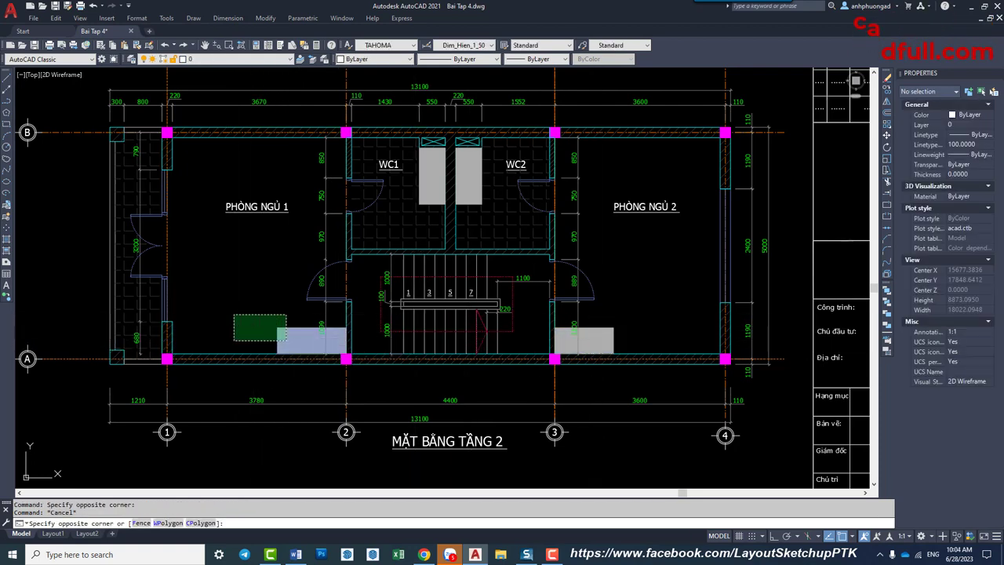
{"action": "left_click", "coordinate": [233, 314]}
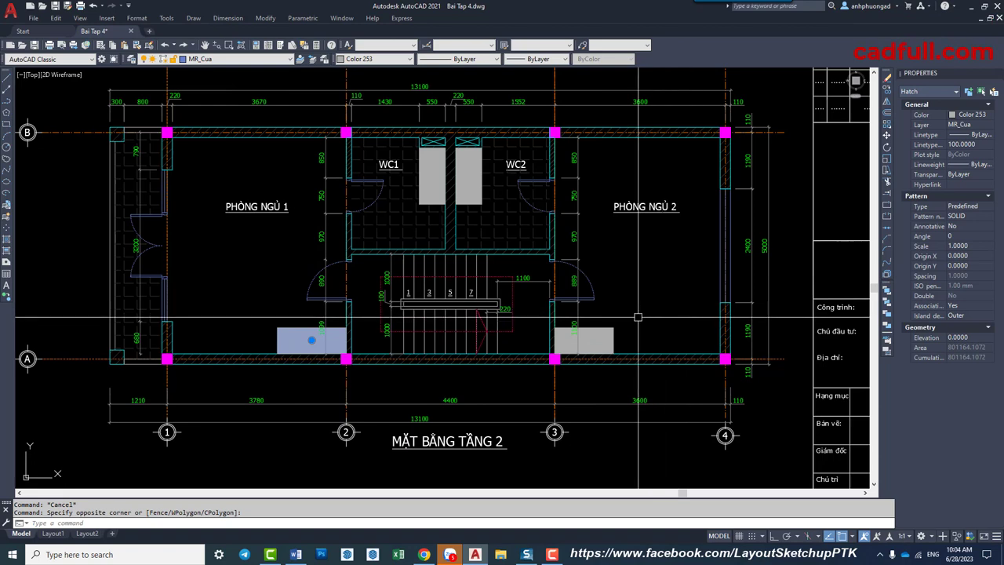
{"action": "left_click", "coordinate": [745, 357]}
{"action": "left_click", "coordinate": [598, 343]}
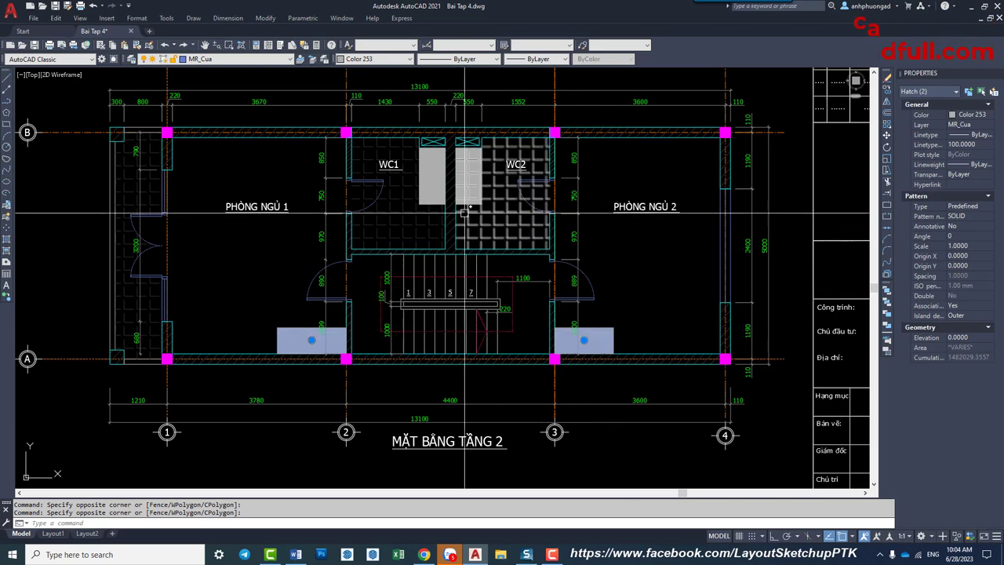
{"action": "scroll", "coordinate": [618, 335], "scroll_direction": "up", "scroll_amount": 2}
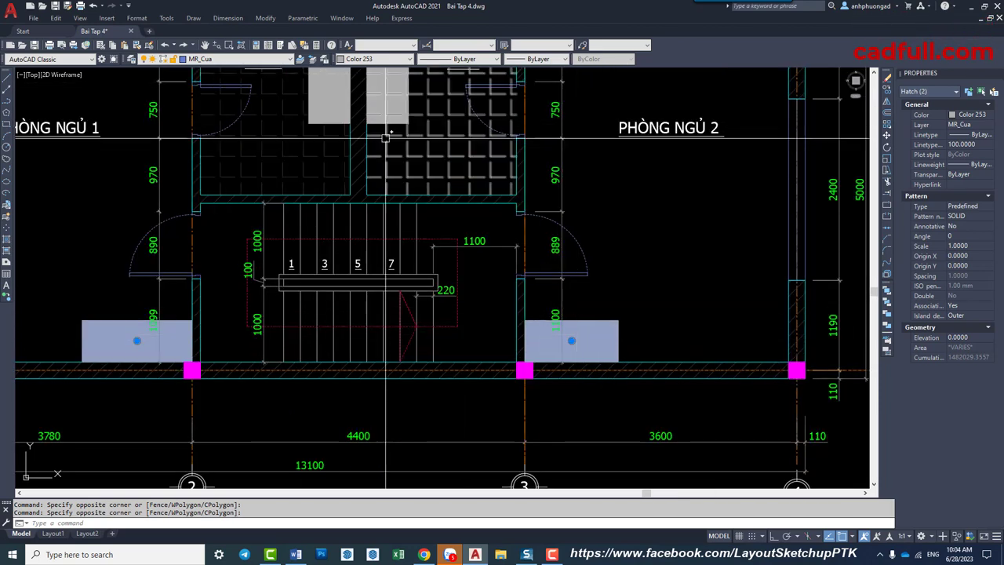
{"action": "scroll", "coordinate": [416, 231], "scroll_direction": "down", "scroll_amount": 1}
{"action": "scroll", "coordinate": [417, 230], "scroll_direction": "up", "scroll_amount": 4}
{"action": "left_click", "coordinate": [407, 213]}
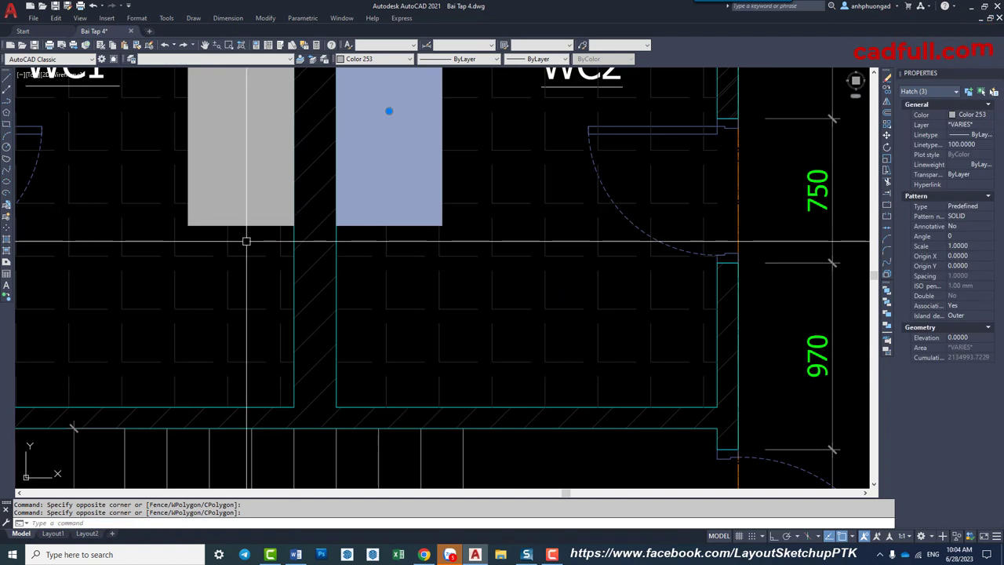
{"action": "left_click", "coordinate": [242, 213]}
Move the four selected grey hatches onto layer MR_Noithat.
{"action": "left_click", "coordinate": [217, 59]}
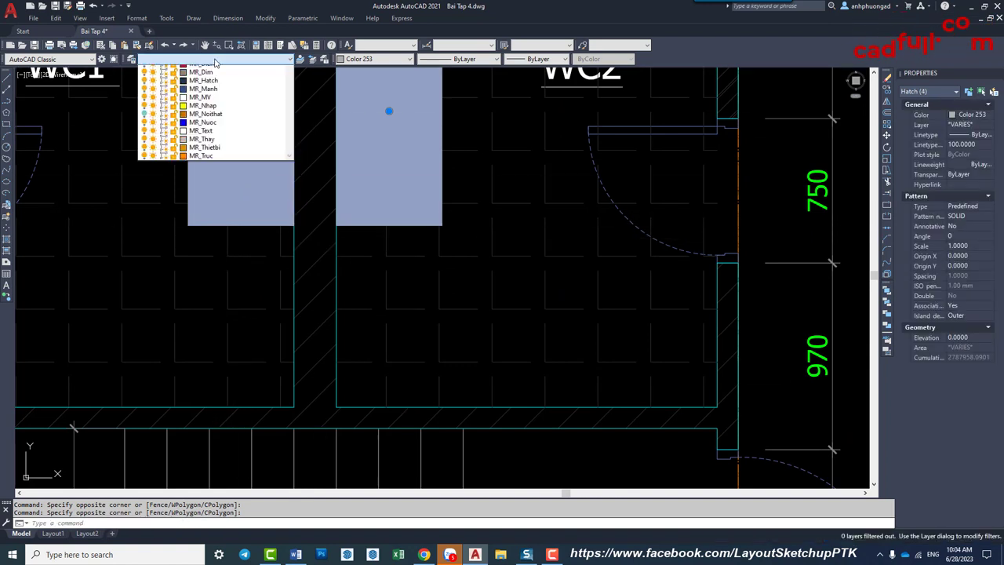
{"action": "left_click", "coordinate": [227, 191]}
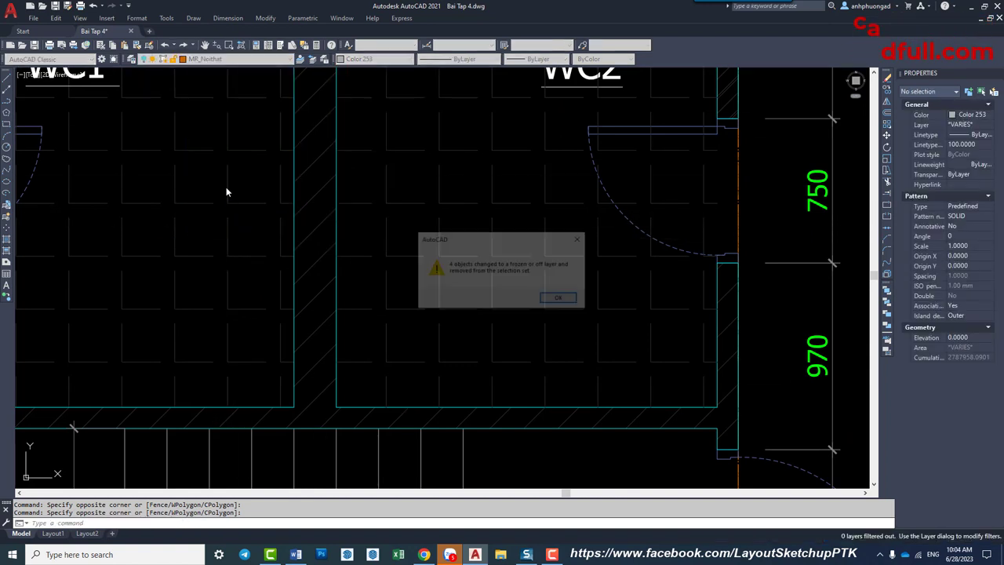
{"action": "left_click", "coordinate": [558, 299]}
{"action": "scroll", "coordinate": [496, 189], "scroll_direction": "down", "scroll_amount": 3}
{"action": "scroll", "coordinate": [462, 269], "scroll_direction": "down", "scroll_amount": 3}
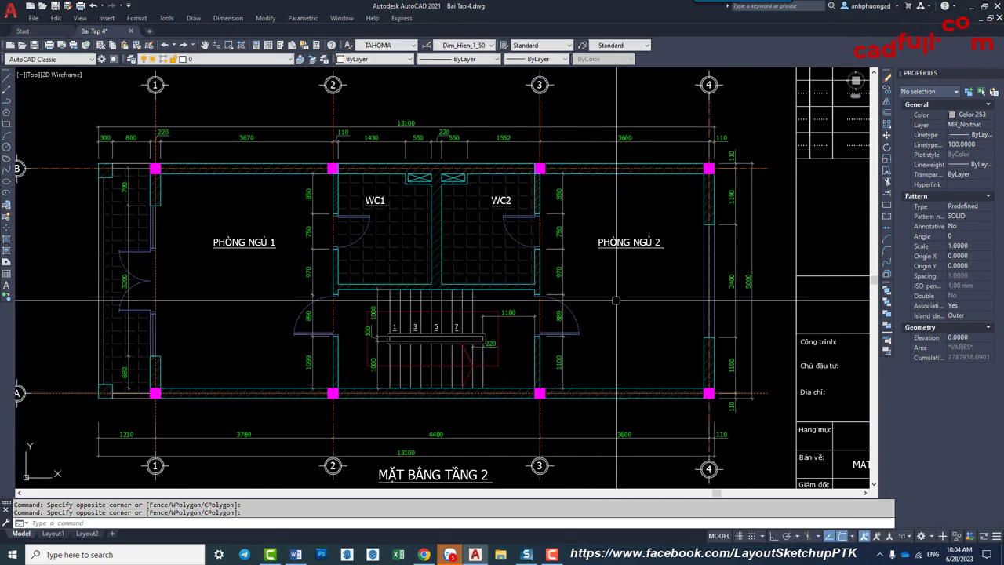
Turn all layers back on, then switch off MR_Noithat with LAYOFF.
{"action": "type", "text": "layon"}
{"action": "key", "text": "Return"}
{"action": "type", "text": "ayoff"}
{"action": "key", "text": "Return"}
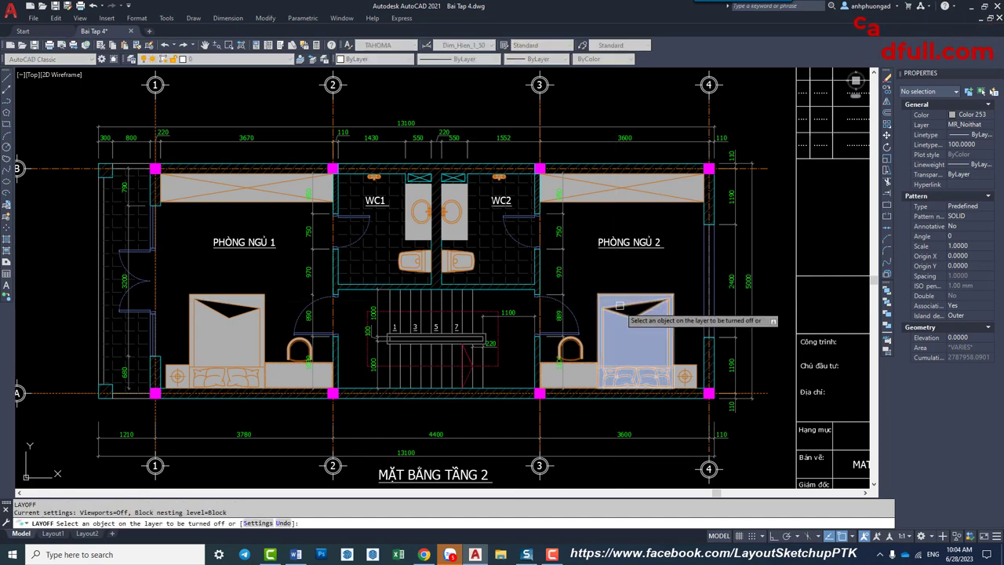
{"action": "left_click", "coordinate": [622, 305]}
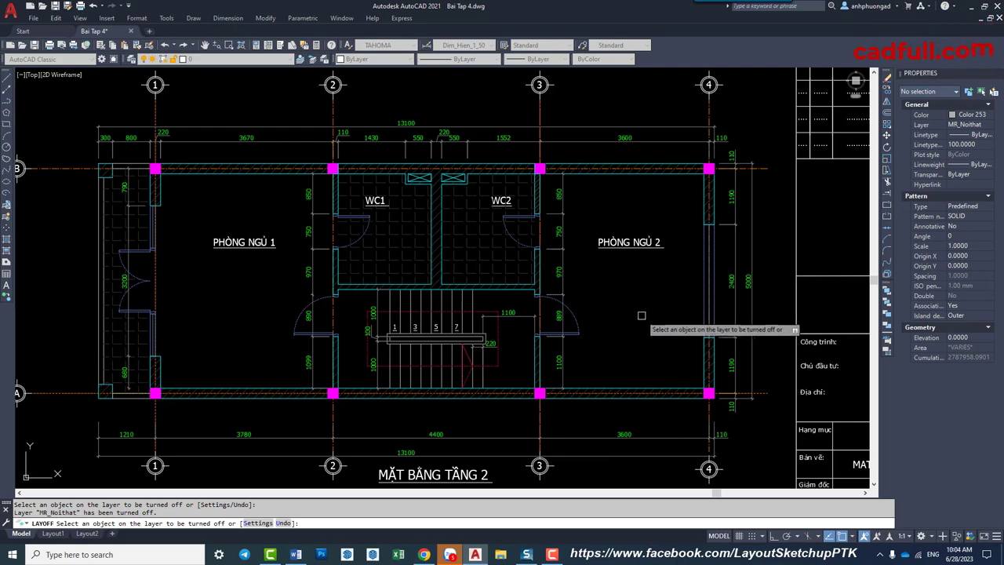
{"action": "key", "text": "Escape"}
Check the PHÒNG NGỦ 2 room label on the plan, then clear the selection.
{"action": "middle_click_drag", "start_coordinate": [638, 367], "coordinate": [624, 320]}
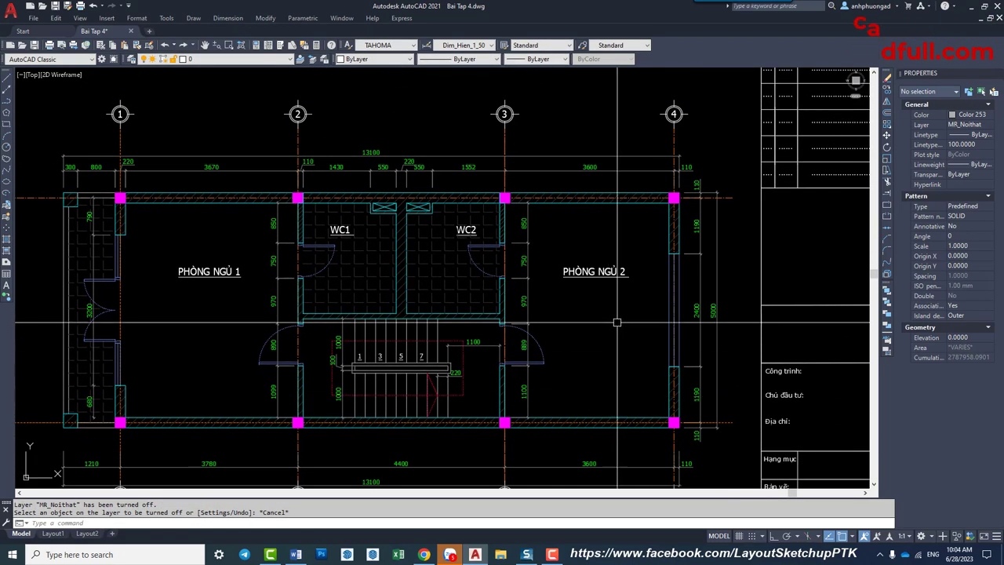
{"action": "scroll", "coordinate": [620, 314], "scroll_direction": "up", "scroll_amount": 3}
{"action": "left_click", "coordinate": [585, 267]}
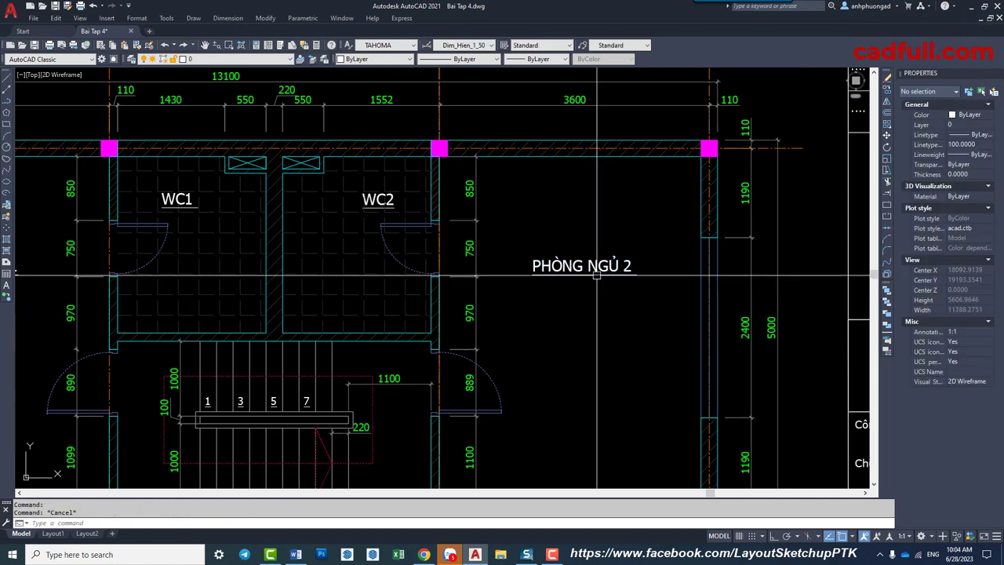
{"action": "scroll", "coordinate": [580, 313], "scroll_direction": "down", "scroll_amount": 3}
{"action": "scroll", "coordinate": [549, 353], "scroll_direction": "down", "scroll_amount": 2}
{"action": "key", "text": "Escape"}
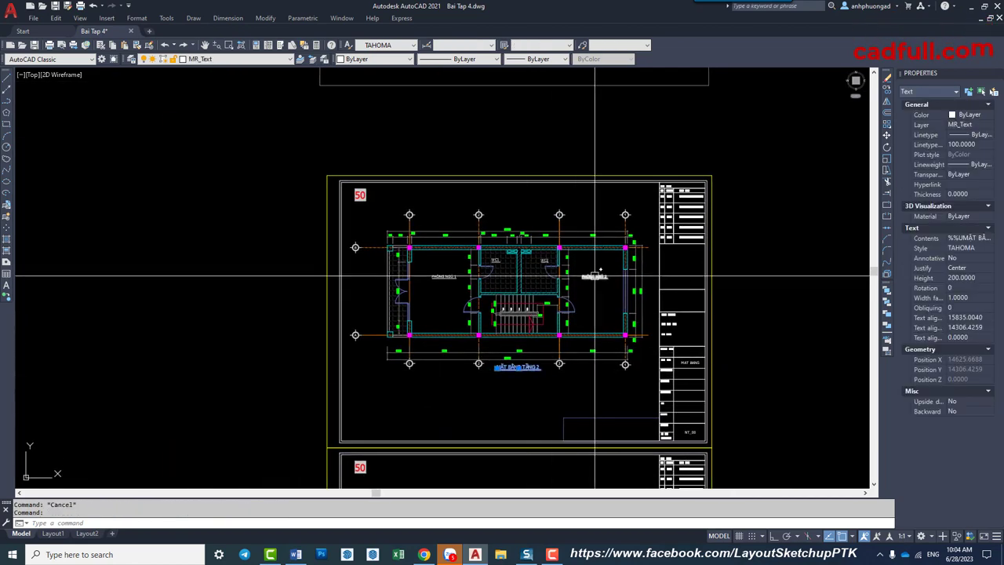
Move the MẶT BẰNG TẦNG 2 title lower, below the axis bubbles.
{"action": "scroll", "coordinate": [601, 274], "scroll_direction": "up", "scroll_amount": 4}
{"action": "key", "text": "Escape"}
{"action": "left_click", "coordinate": [596, 261]}
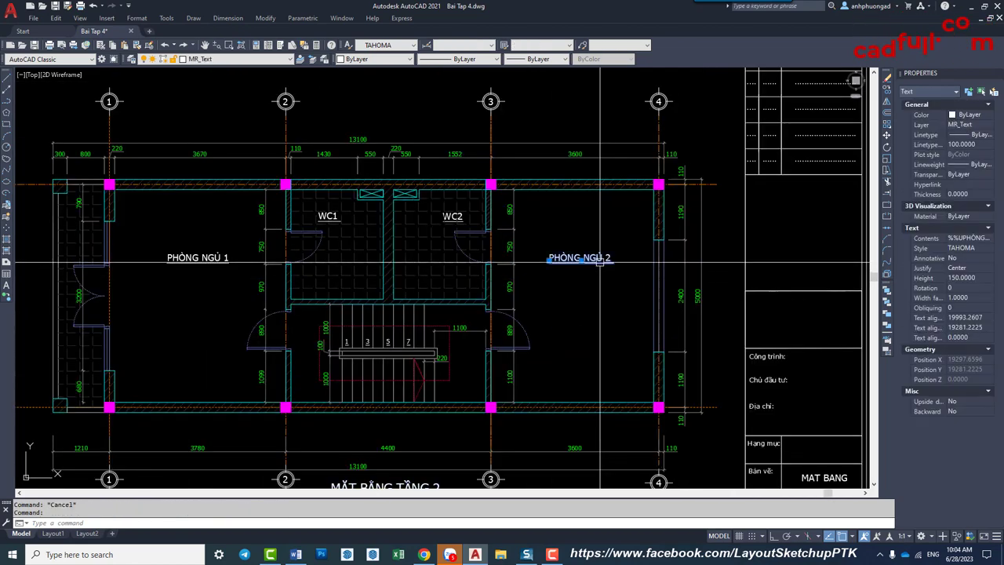
{"action": "scroll", "coordinate": [594, 316], "scroll_direction": "up", "scroll_amount": 2}
{"action": "key", "text": "Escape"}
{"action": "mouse_move", "coordinate": [560, 343]}
{"action": "middle_mouse_down"}
{"action": "mouse_move", "coordinate": [496, 359]}
{"action": "mouse_move", "coordinate": [507, 344]}
{"action": "middle_mouse_up"}
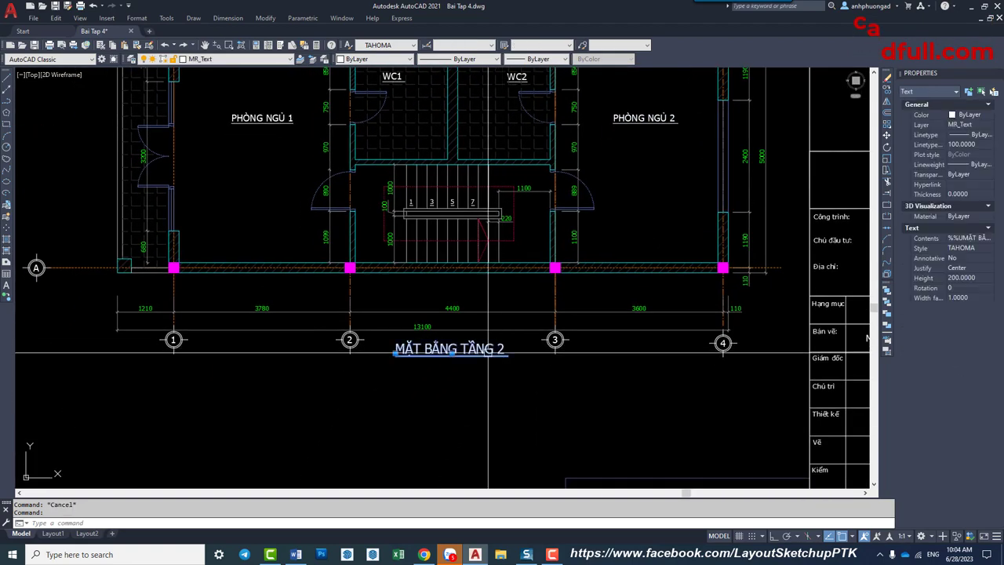
{"action": "left_click", "coordinate": [479, 350]}
{"action": "key", "text": "m"}
{"action": "key", "text": "space"}
{"action": "left_click", "coordinate": [516, 385]}
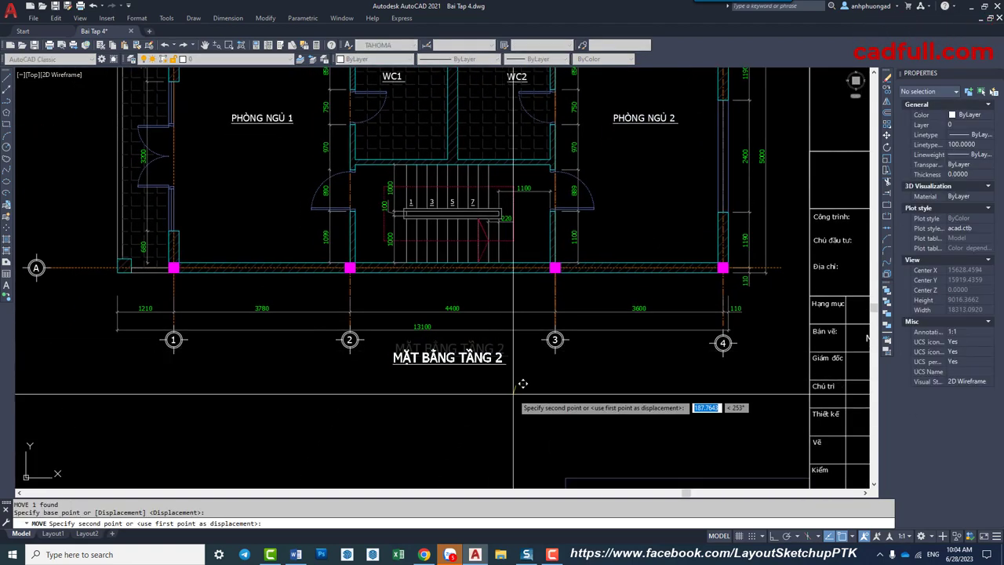
{"action": "left_click", "coordinate": [513, 392]}
Delete the trailing space after '2' in the MẶT BẰNG TẦNG 2 title.
{"action": "scroll", "coordinate": [497, 361], "scroll_direction": "up", "scroll_amount": 2}
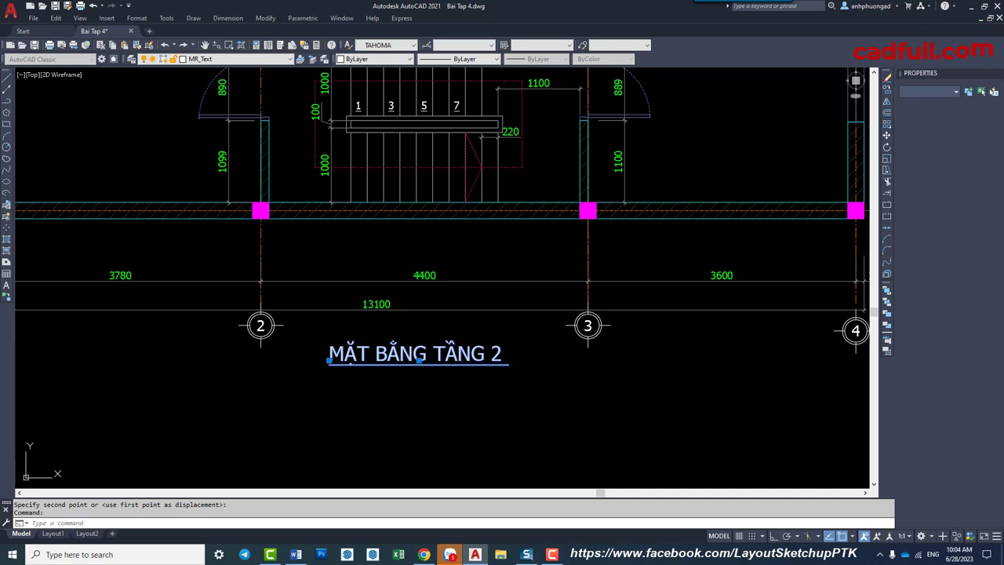
{"action": "double_click", "coordinate": [415, 353]}
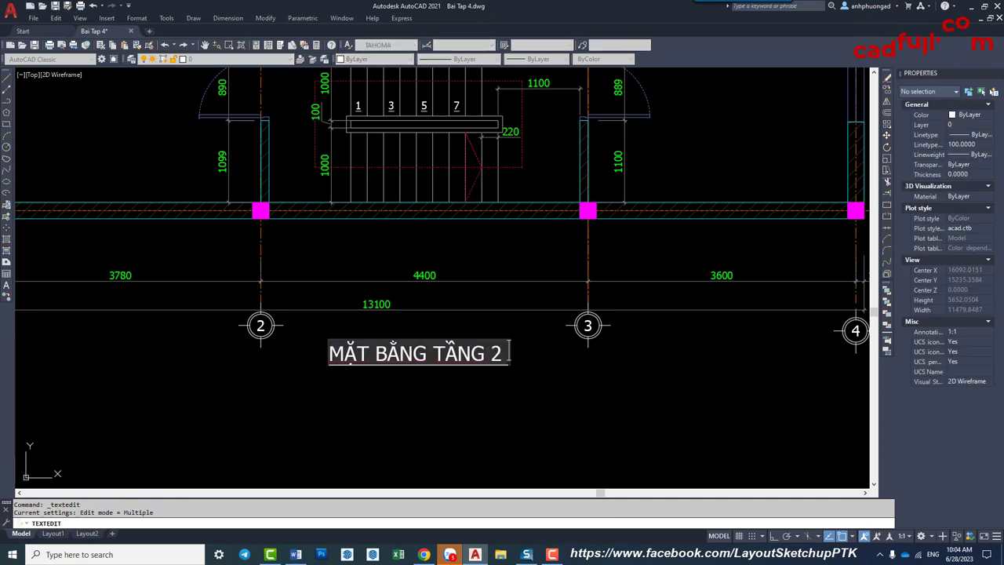
{"action": "key", "text": "BackSpace"}
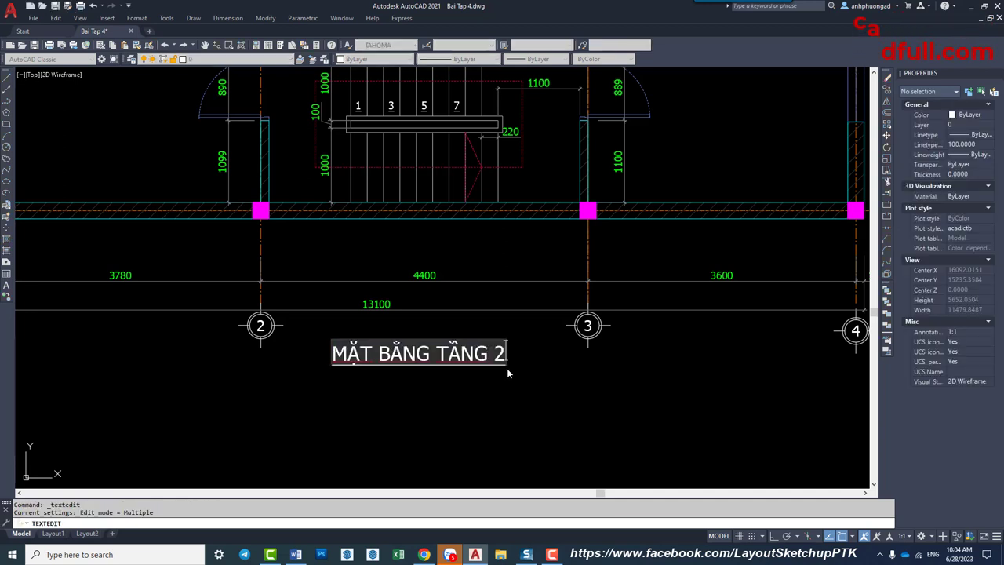
{"action": "left_click", "coordinate": [507, 369]}
{"action": "scroll", "coordinate": [521, 400], "scroll_direction": "down", "scroll_amount": 5}
{"action": "scroll", "coordinate": [610, 255], "scroll_direction": "up", "scroll_amount": 2}
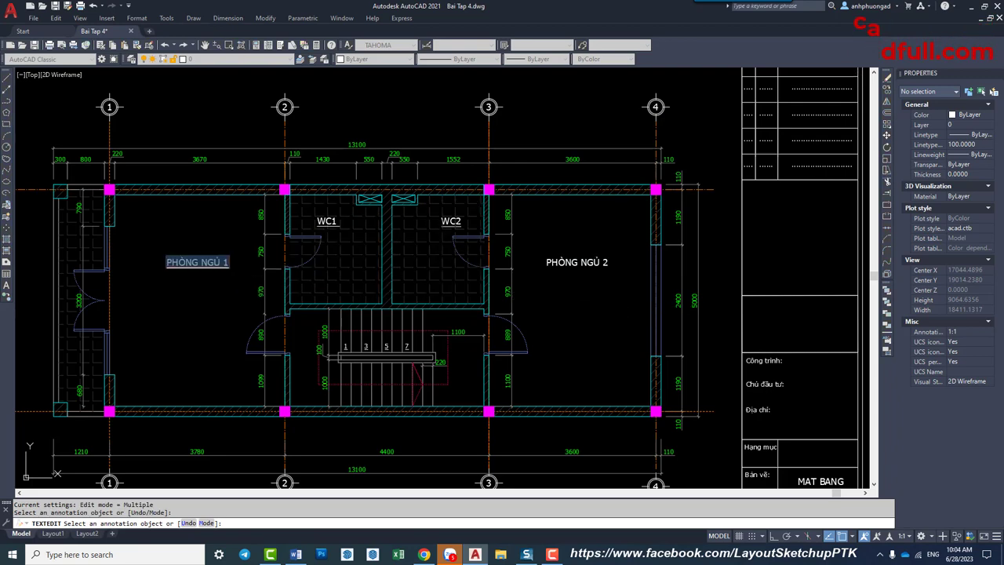
{"action": "scroll", "coordinate": [485, 227], "scroll_direction": "up", "scroll_amount": 2}
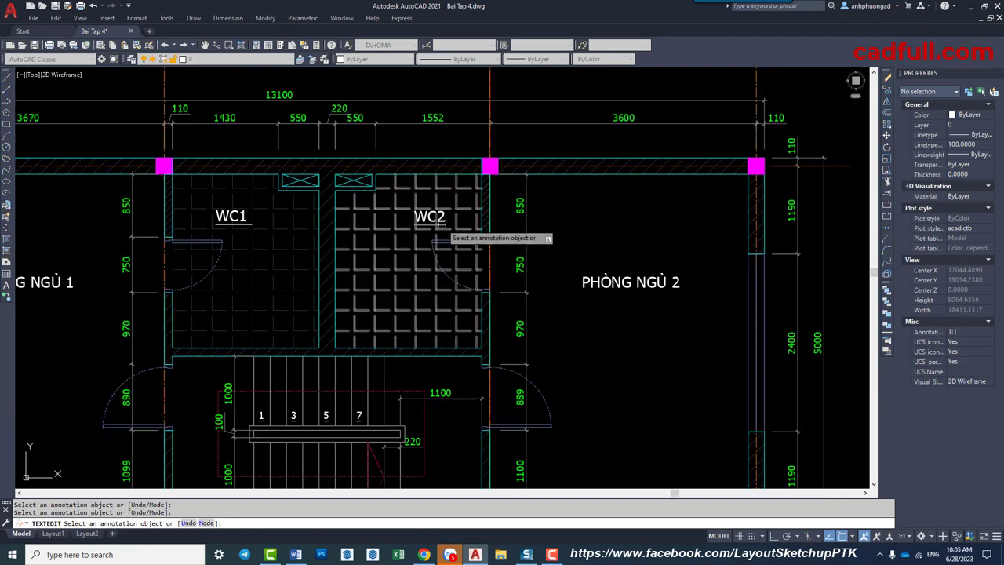
{"action": "scroll", "coordinate": [436, 224], "scroll_direction": "up", "scroll_amount": 2}
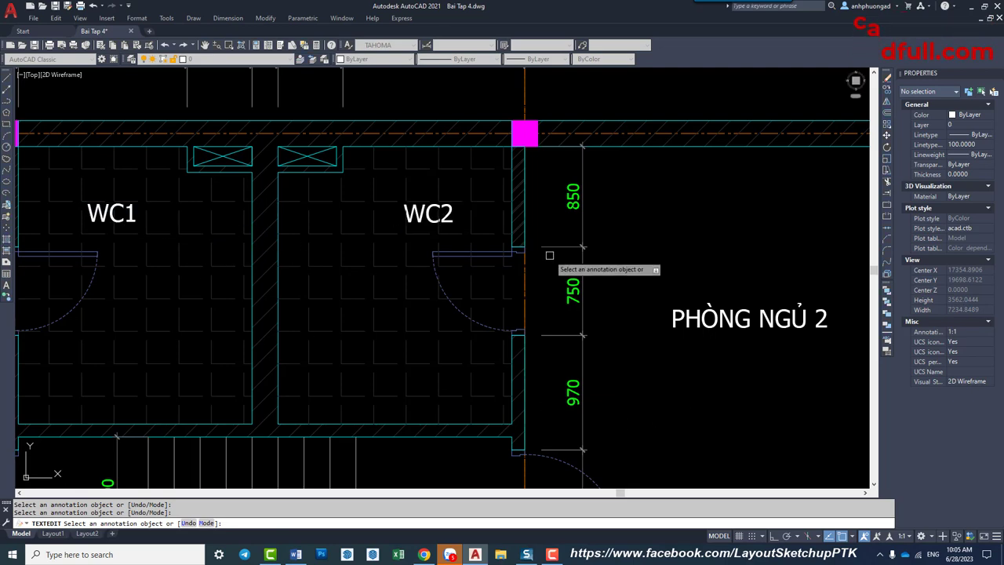
{"action": "scroll", "coordinate": [548, 255], "scroll_direction": "down", "scroll_amount": 4}
{"action": "key", "text": "Return"}
{"action": "middle_click_drag", "start_coordinate": [629, 340], "coordinate": [627, 328]}
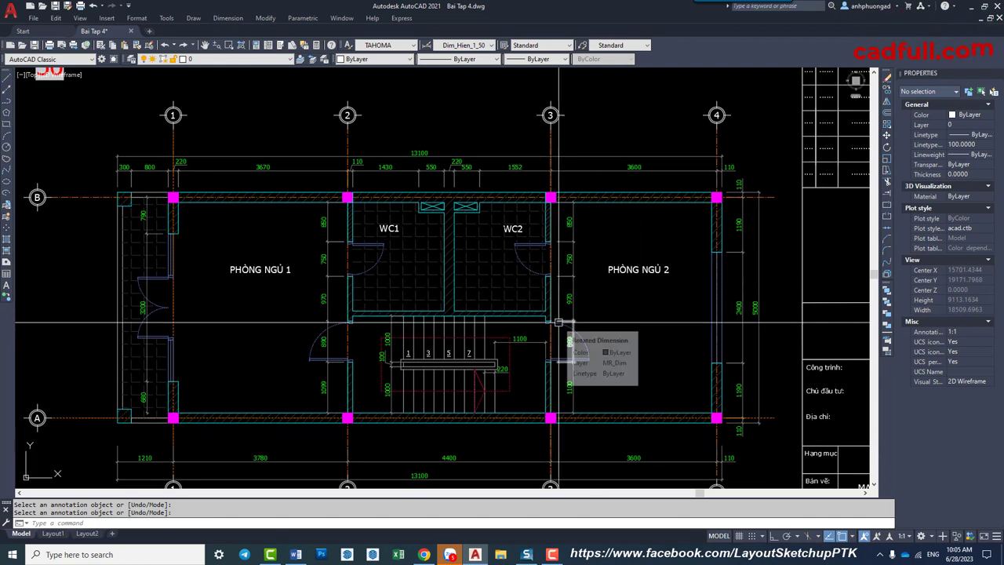
Turn every layer back on with LAYON so the furniture reappears.
{"action": "type", "text": "layon"}
{"action": "key", "text": "Return"}
{"action": "scroll", "coordinate": [284, 281], "scroll_direction": "up", "scroll_amount": 2}
Move the PHÒNG NGỦ 1 label up and left, clear of the bed.
{"action": "middle_click_drag", "start_coordinate": [278, 294], "coordinate": [401, 288]}
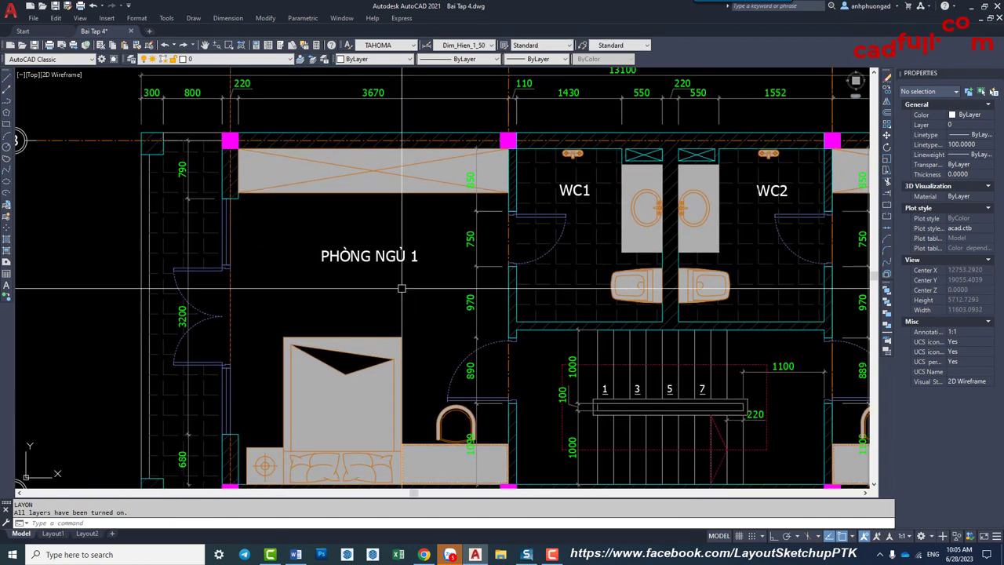
{"action": "type", "text": "m"}
{"action": "key", "text": "Return"}
{"action": "left_click", "coordinate": [373, 255]}
{"action": "key", "text": "Return"}
{"action": "left_click", "coordinate": [422, 268]}
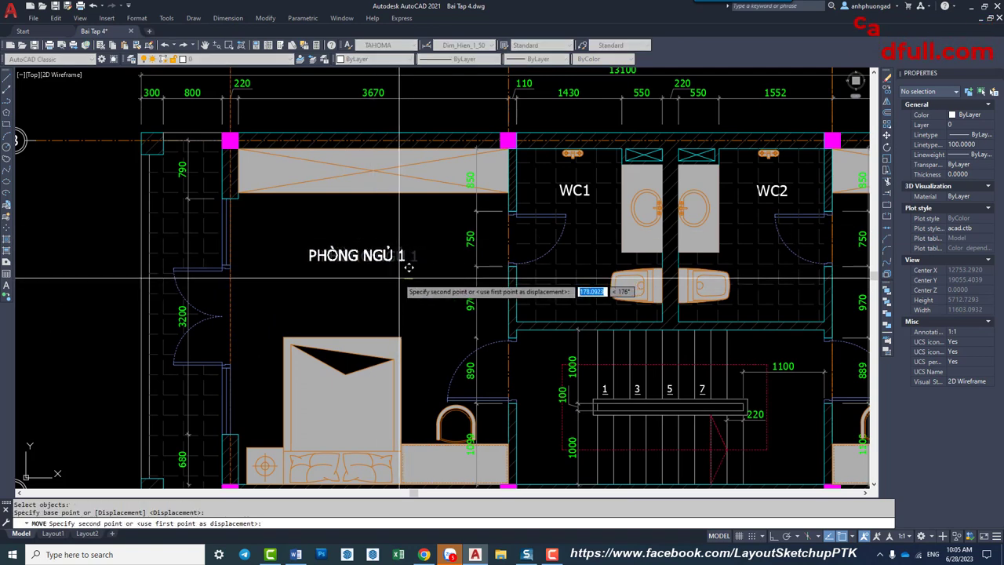
{"action": "left_click", "coordinate": [401, 267]}
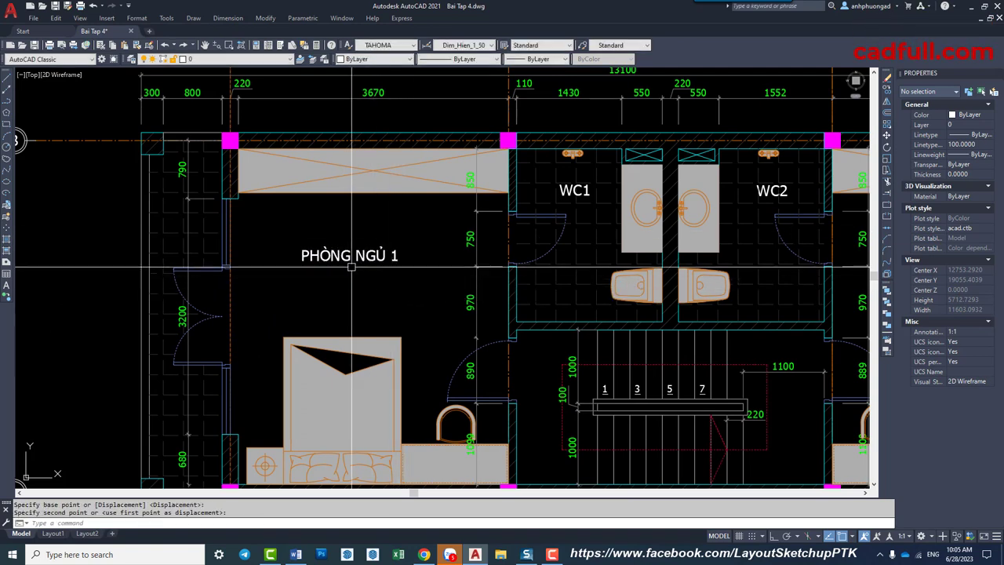
{"action": "scroll", "coordinate": [346, 273], "scroll_direction": "down", "scroll_amount": 2}
{"action": "scroll", "coordinate": [345, 273], "scroll_direction": "down", "scroll_amount": 1}
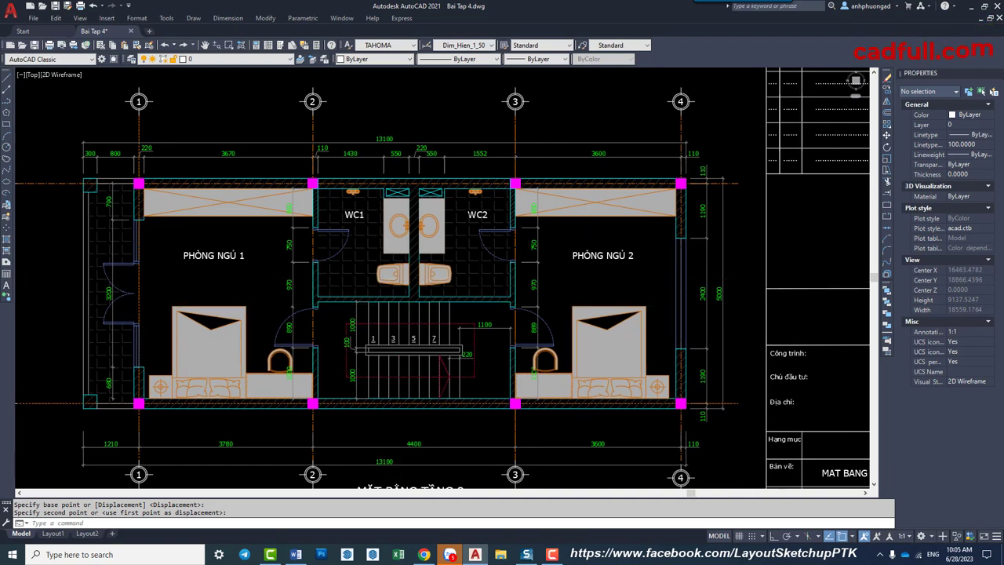
{"action": "scroll", "coordinate": [625, 238], "scroll_direction": "up", "scroll_amount": 3}
Move the PHÒNG NGỦ 2 label higher, clear of the bed.
{"action": "type", "text": "m"}
{"action": "key", "text": "Return"}
{"action": "left_click", "coordinate": [644, 281]}
{"action": "left_click", "coordinate": [625, 238]}
{"action": "key", "text": "Return"}
{"action": "left_click", "coordinate": [620, 259]}
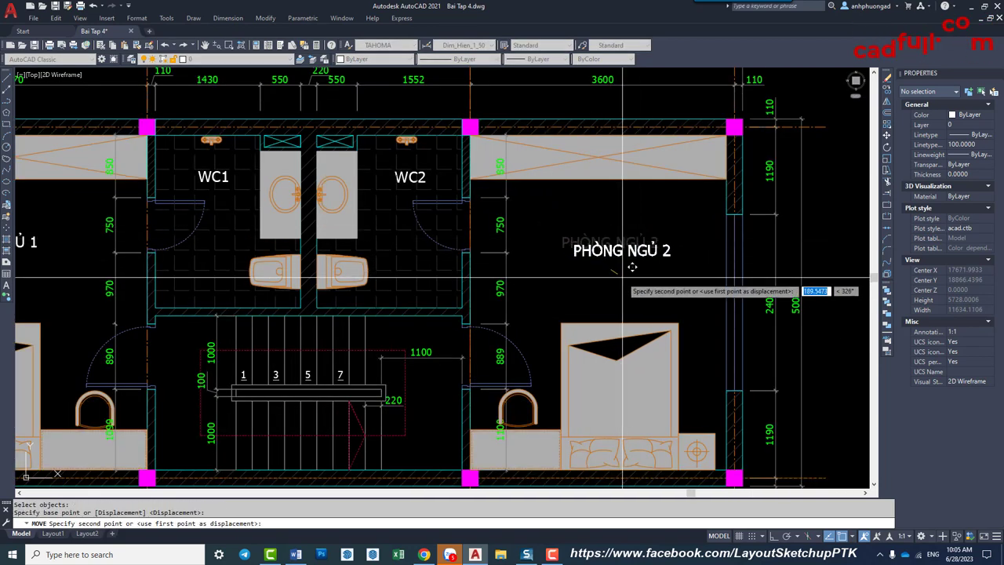
{"action": "left_click", "coordinate": [631, 266]}
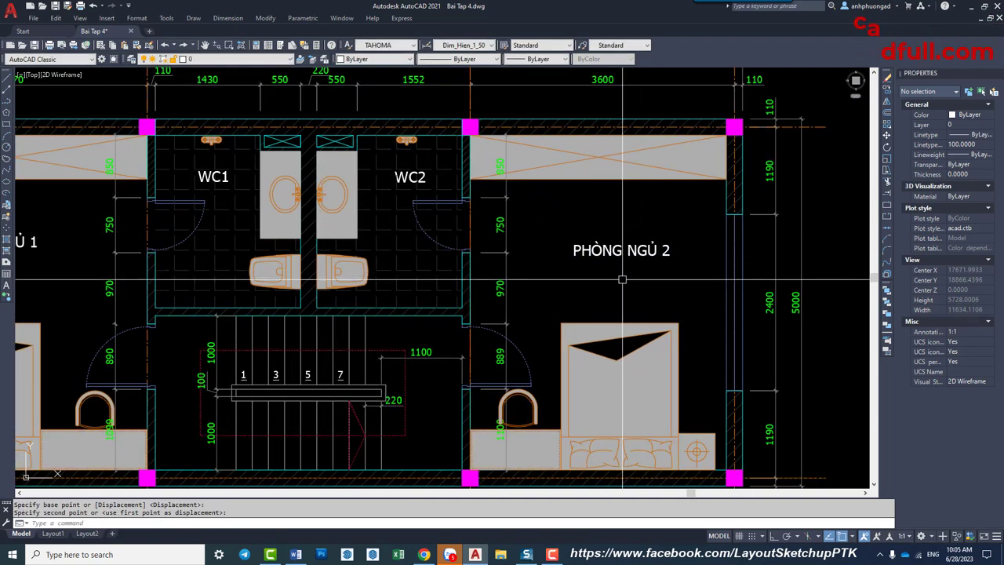
{"action": "scroll", "coordinate": [616, 292], "scroll_direction": "down", "scroll_amount": 1}
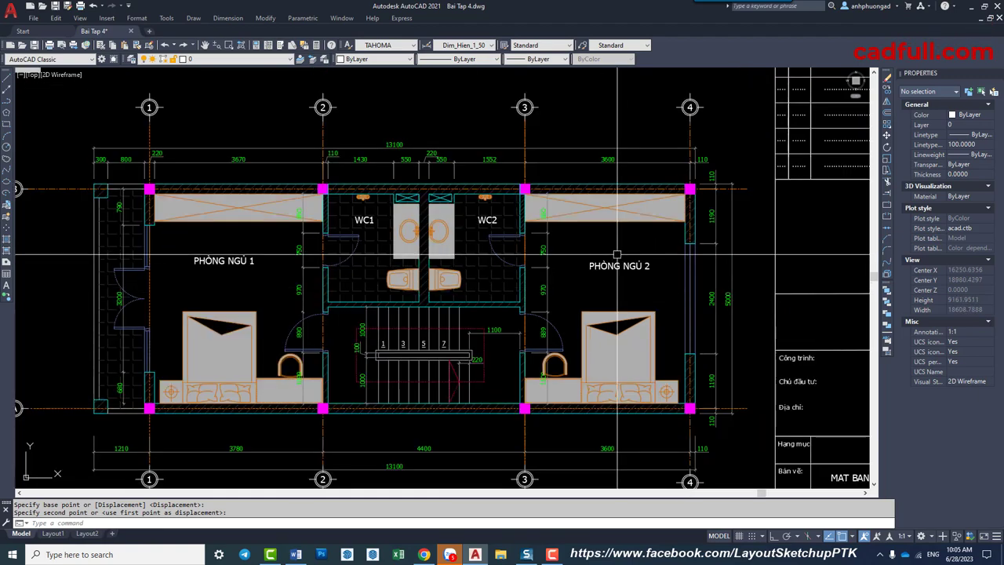
{"action": "scroll", "coordinate": [565, 151], "scroll_direction": "down", "scroll_amount": 1}
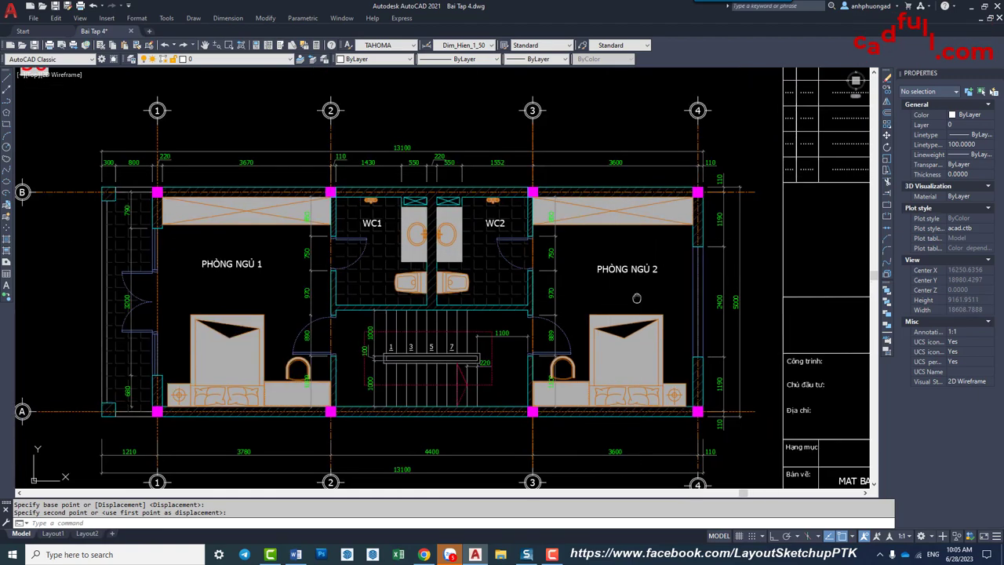
{"action": "left_click", "coordinate": [536, 112]}
Open the KHUNG TEN A3 title block in the Enhanced Attribute Editor, showing TYLEKHUNG 50.
{"action": "middle_click_drag", "start_coordinate": [548, 148], "coordinate": [552, 214]}
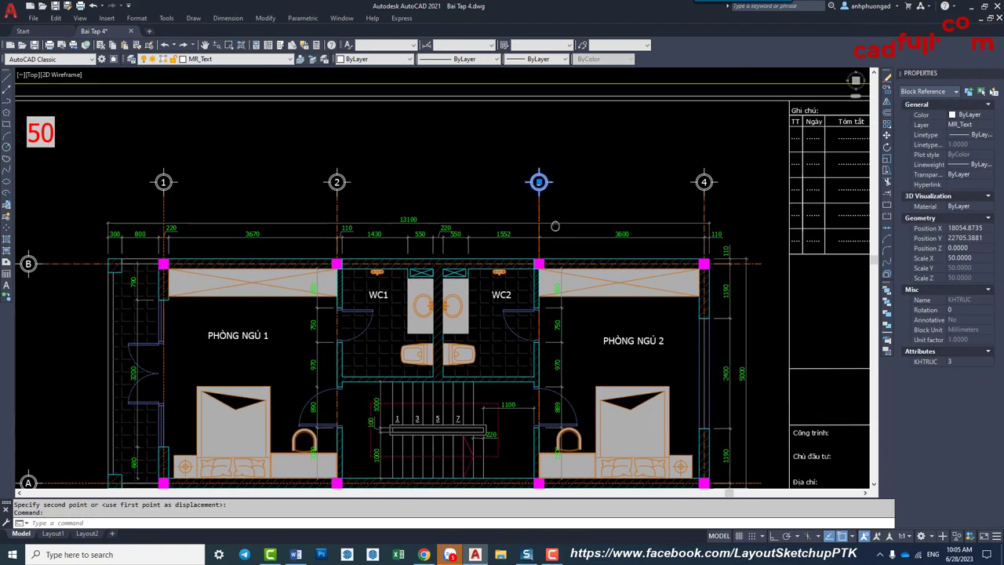
{"action": "scroll", "coordinate": [546, 169], "scroll_direction": "up", "scroll_amount": 2}
{"action": "scroll", "coordinate": [538, 181], "scroll_direction": "down", "scroll_amount": 2}
{"action": "middle_click_drag", "start_coordinate": [586, 256], "coordinate": [573, 222]}
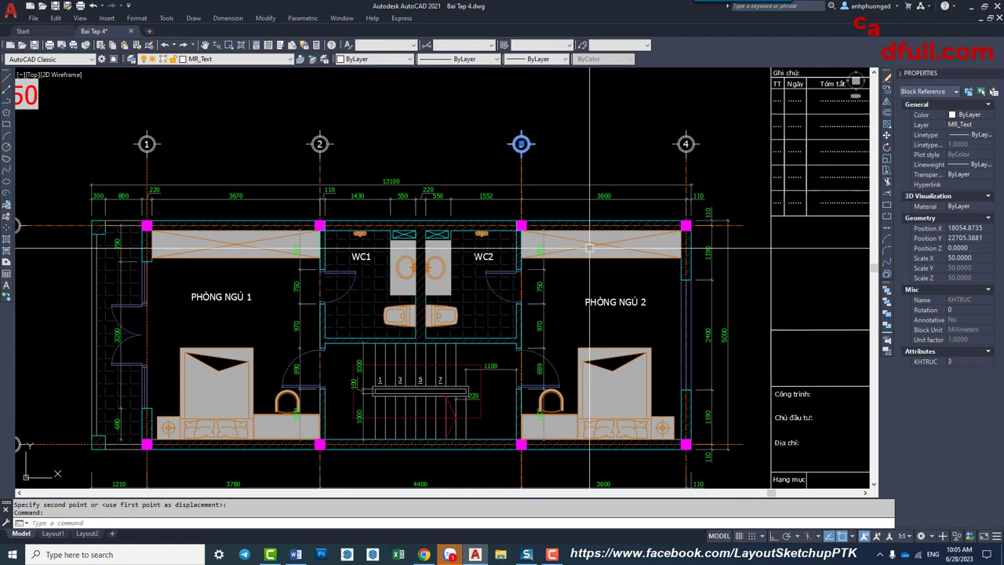
{"action": "key", "text": "Escape"}
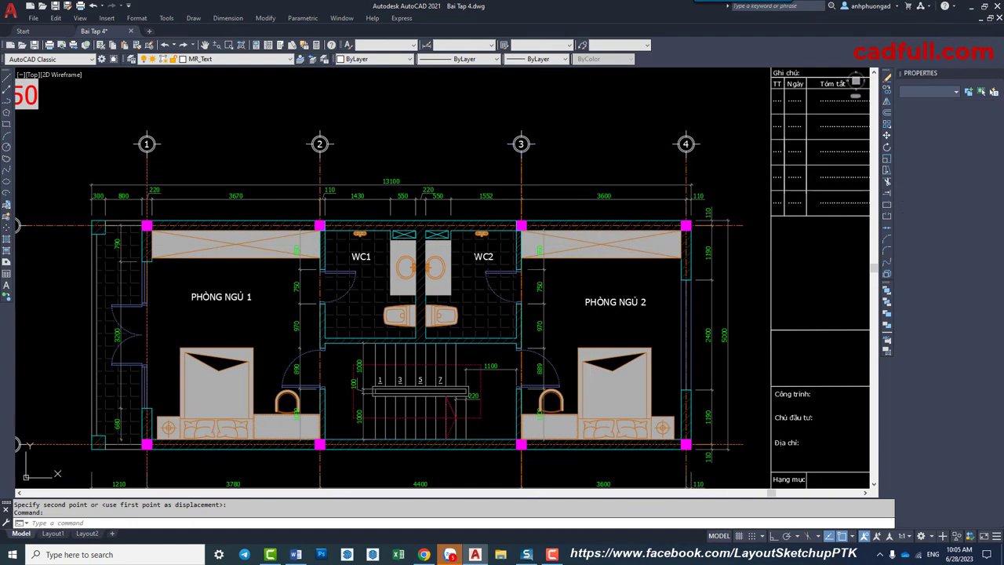
{"action": "scroll", "coordinate": [633, 317], "scroll_direction": "up", "scroll_amount": 2}
{"action": "scroll", "coordinate": [631, 319], "scroll_direction": "down", "scroll_amount": 4}
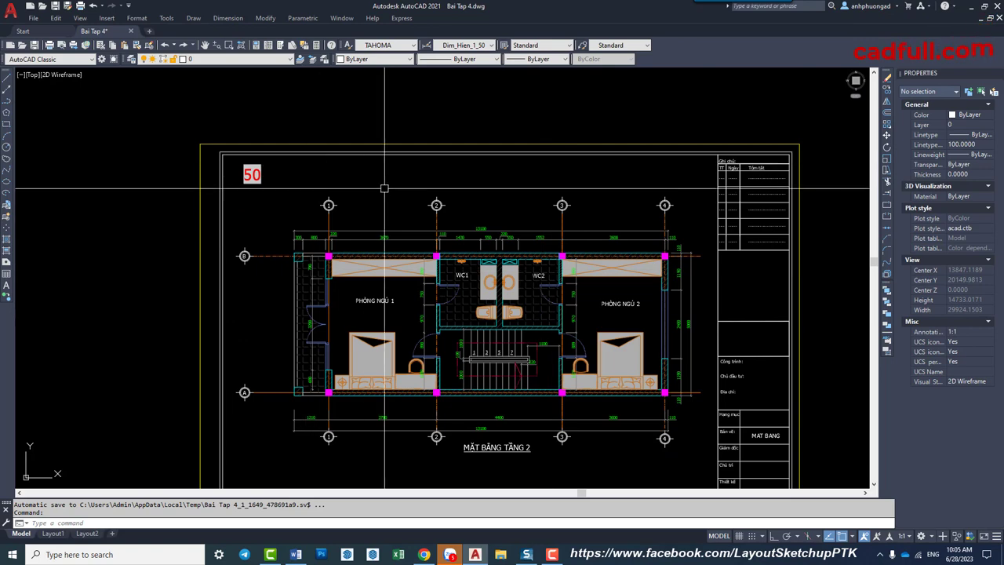
{"action": "middle_click_drag", "start_coordinate": [559, 373], "coordinate": [536, 278]}
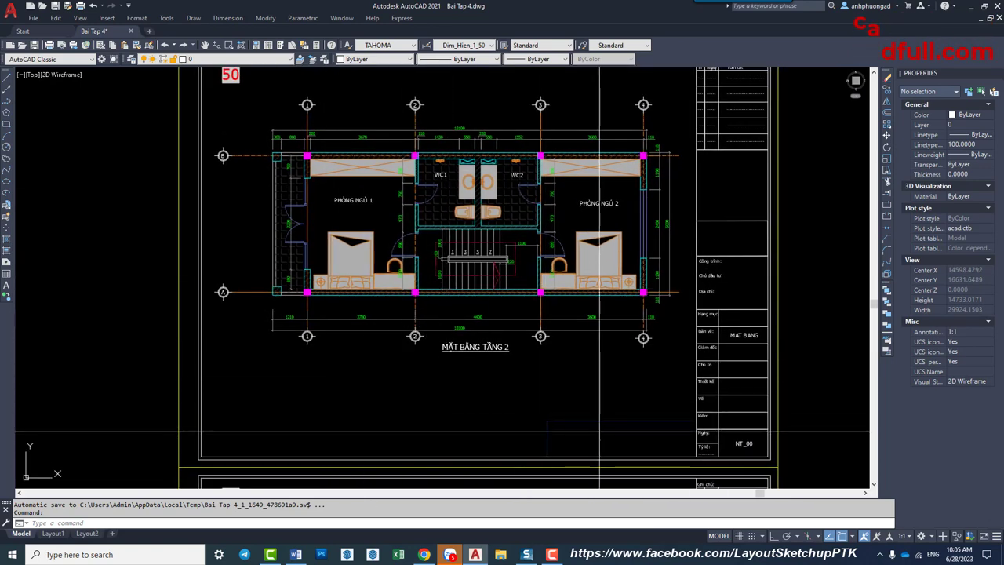
{"action": "left_click", "coordinate": [563, 415]}
{"action": "key", "text": "Escape"}
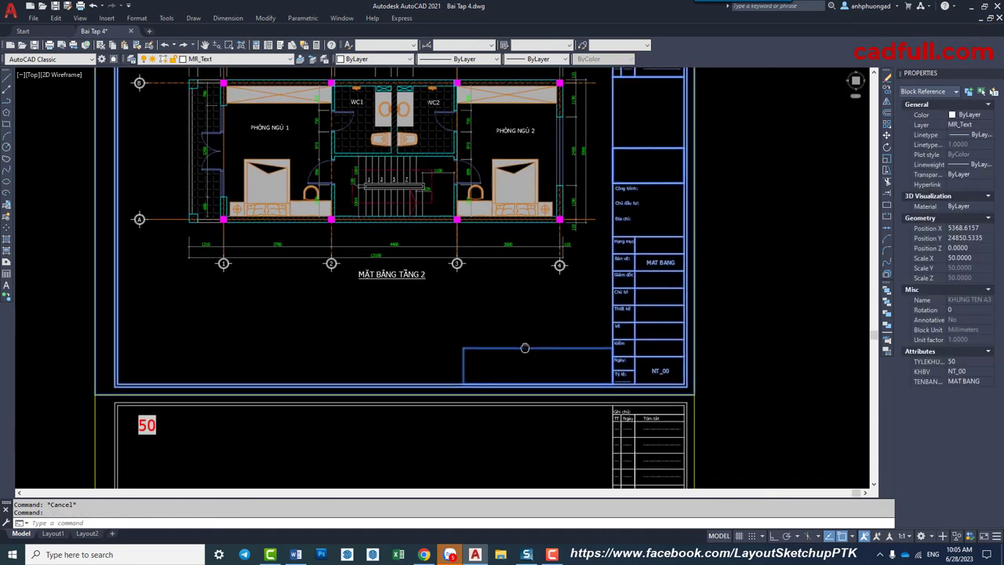
{"action": "scroll", "coordinate": [520, 342], "scroll_direction": "up", "scroll_amount": 2}
{"action": "double_click", "coordinate": [520, 341]}
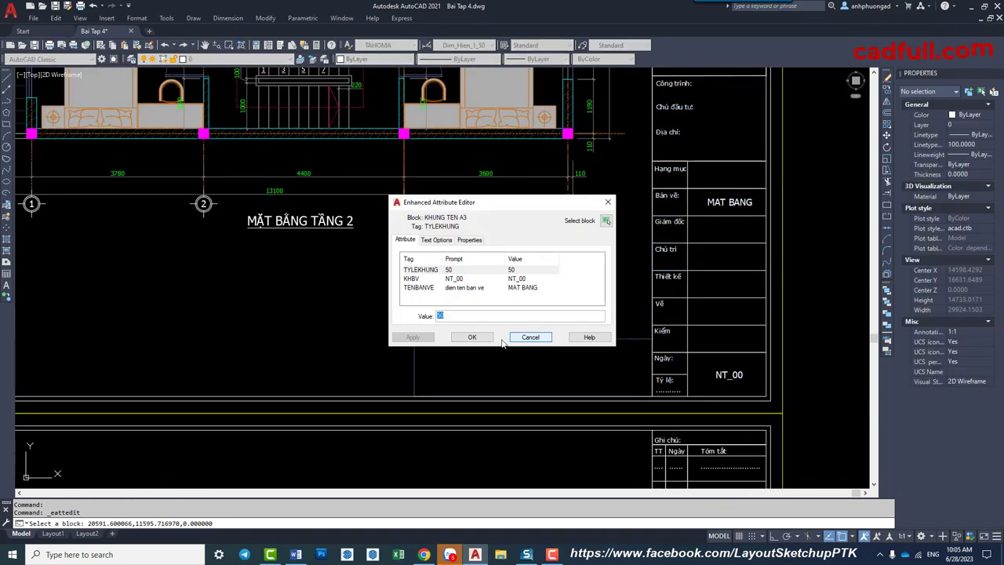
Close the attribute editor and open the KHUNG TEN A3 block definition for editing.
{"action": "left_click", "coordinate": [479, 337]}
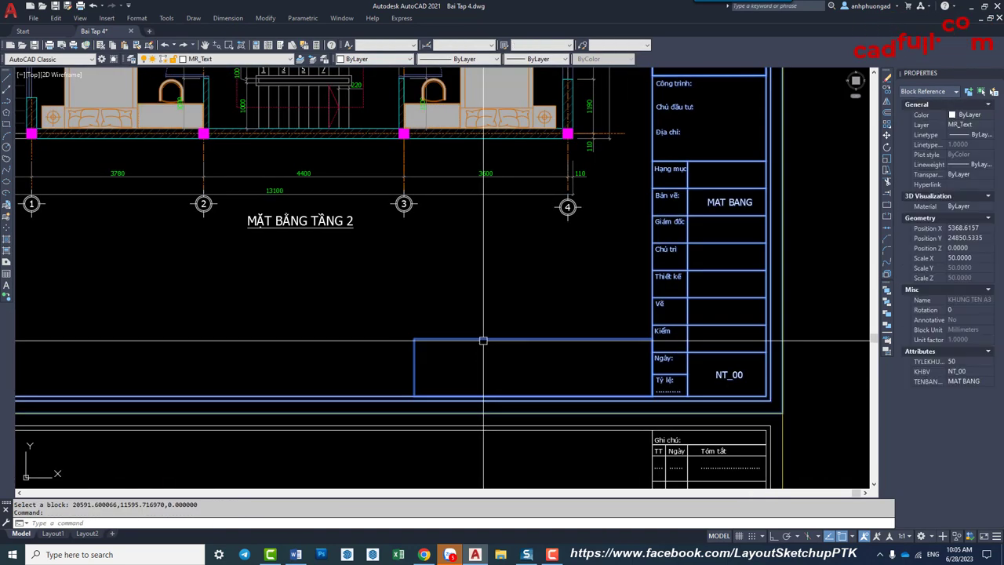
{"action": "type", "text": "be"}
{"action": "key", "text": "Return"}
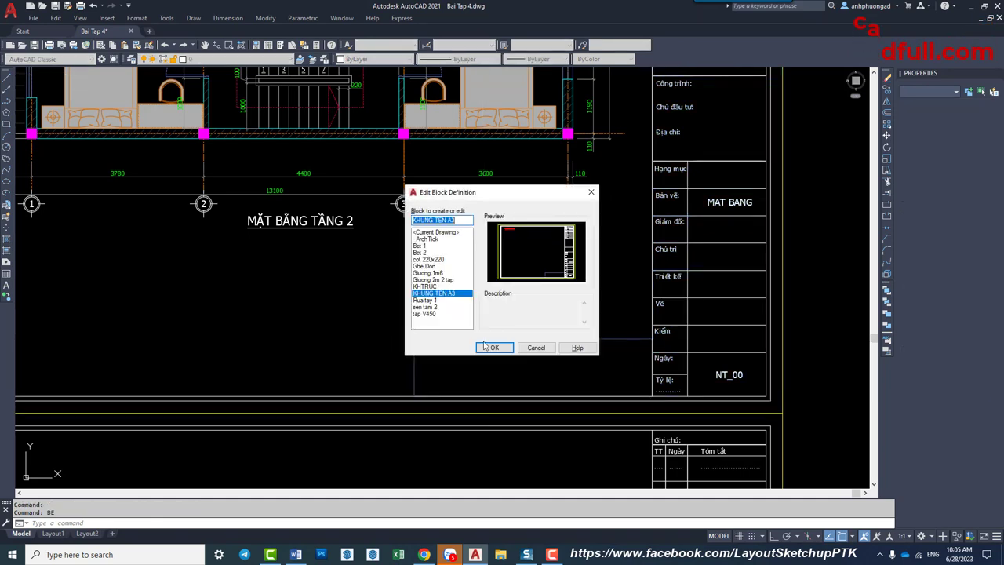
{"action": "key", "text": "Return"}
Erase the small rectangle from the title block and close the Block Editor.
{"action": "left_click", "coordinate": [522, 364]}
{"action": "left_click", "coordinate": [480, 403]}
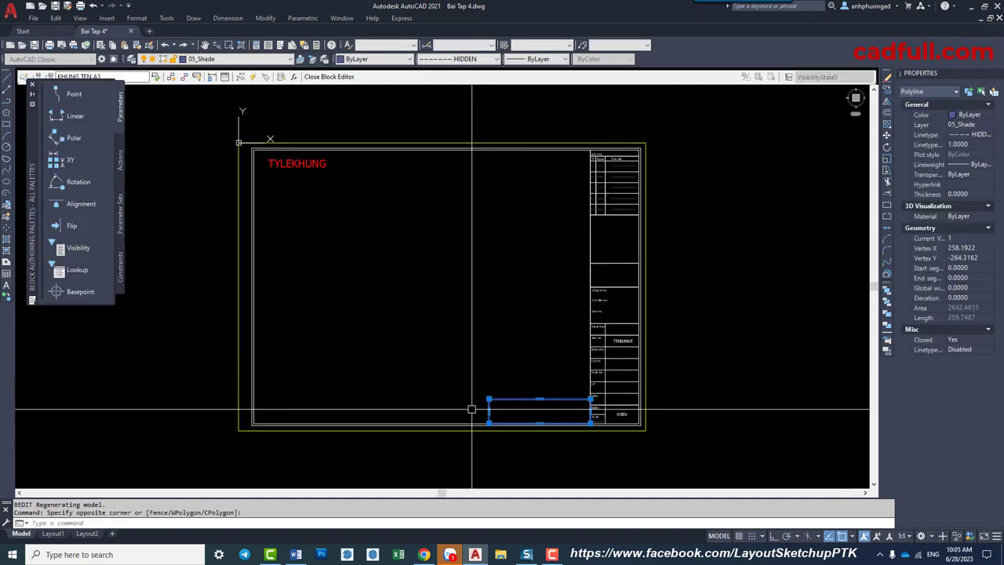
{"action": "key", "text": "Delete"}
{"action": "left_click", "coordinate": [322, 77]}
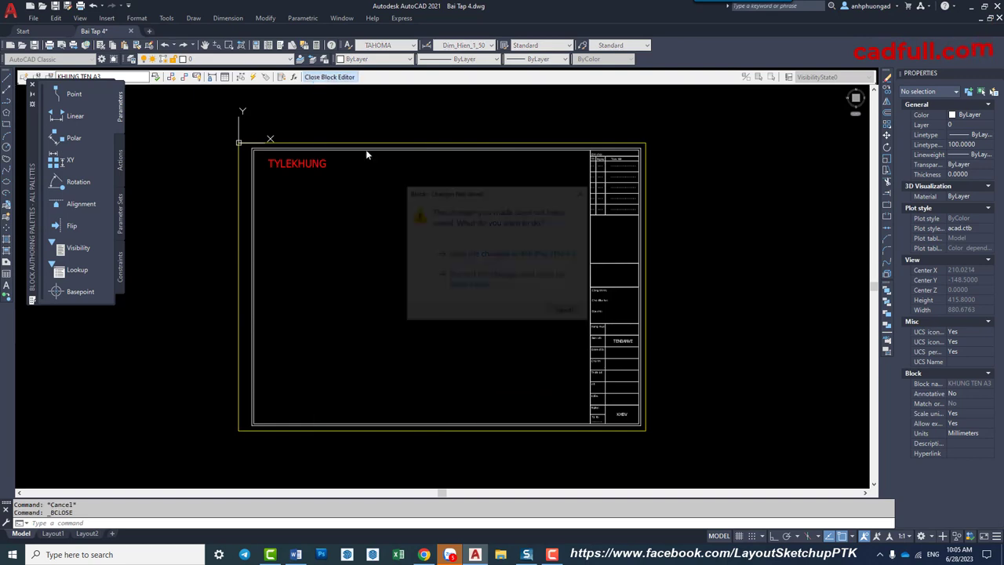
{"action": "left_click", "coordinate": [453, 263]}
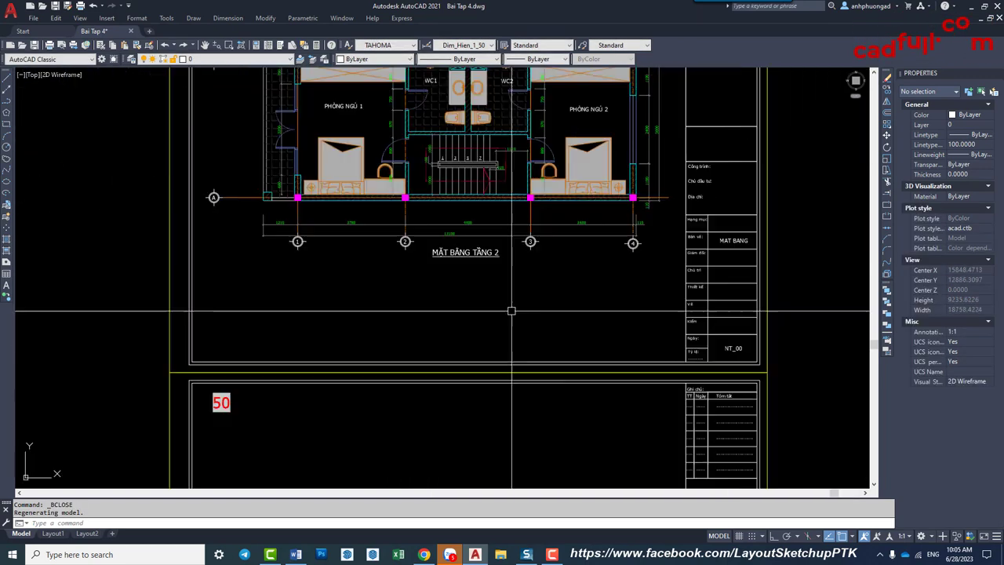
{"action": "type", "text": "rec"}
{"action": "key", "text": "Return"}
{"action": "left_click", "coordinate": [264, 296]}
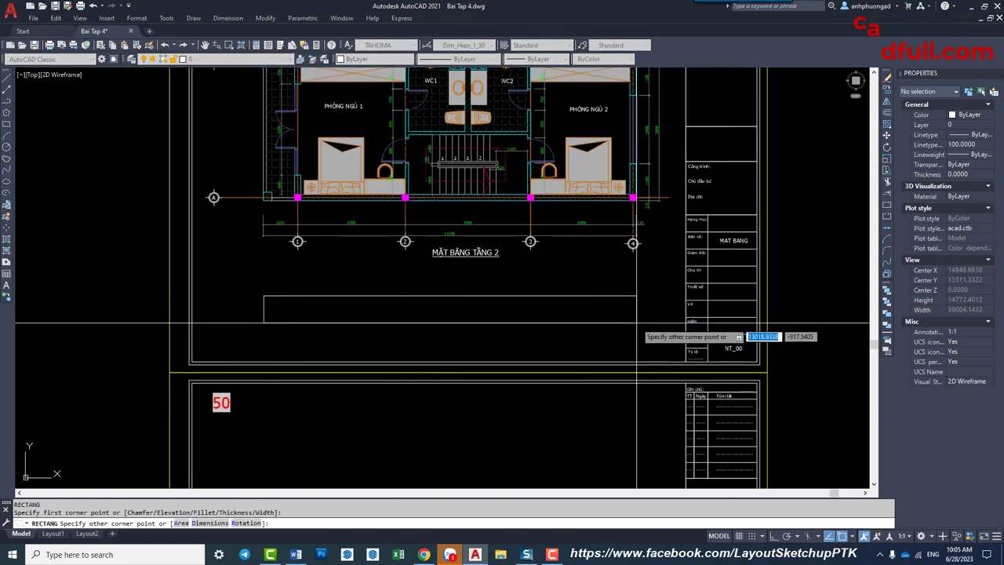
{"action": "left_click", "coordinate": [637, 338]}
{"action": "left_click", "coordinate": [598, 337]}
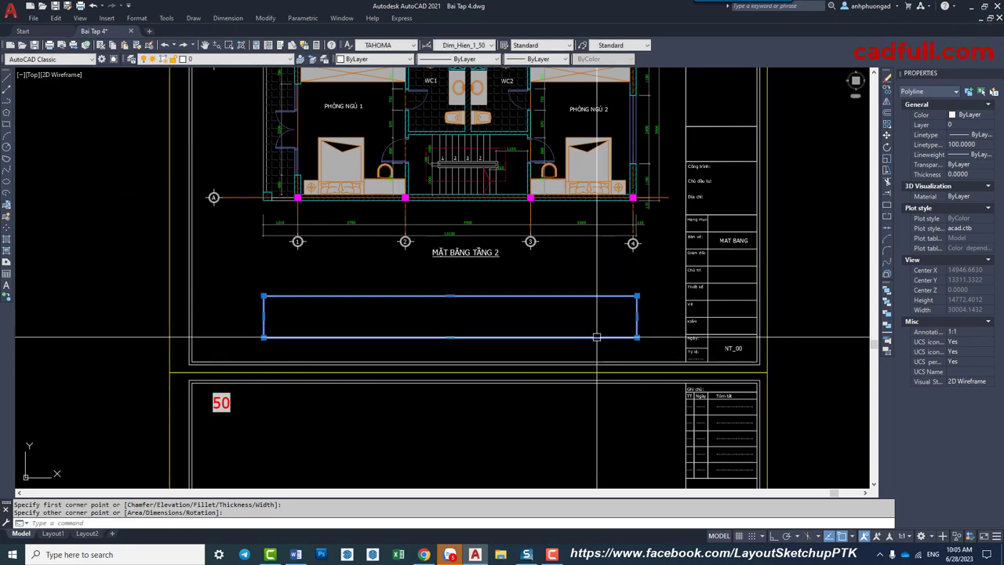
{"action": "left_click", "coordinate": [263, 317]}
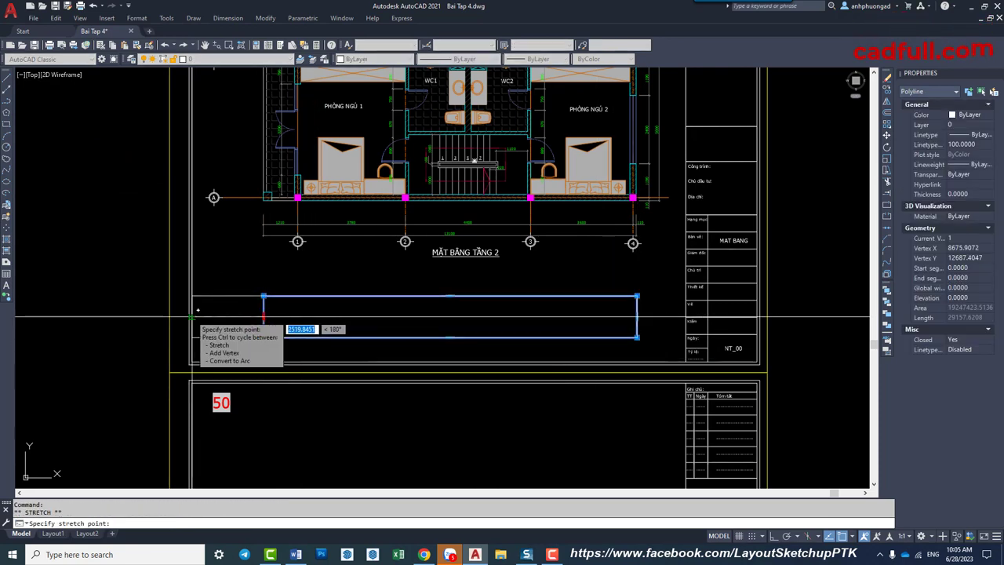
{"action": "left_click", "coordinate": [192, 317]}
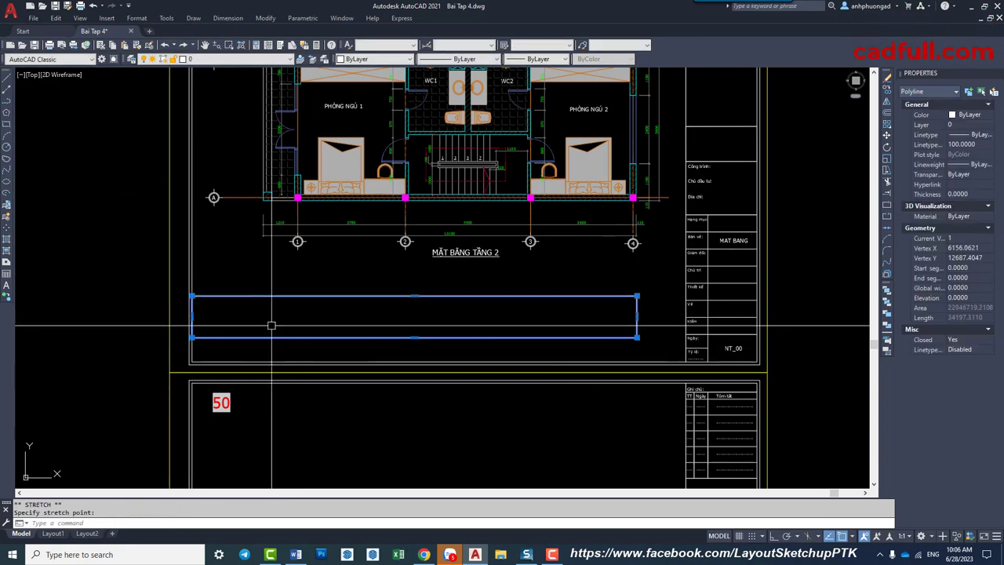
{"action": "left_click", "coordinate": [637, 316]}
{"action": "key", "text": "Escape"}
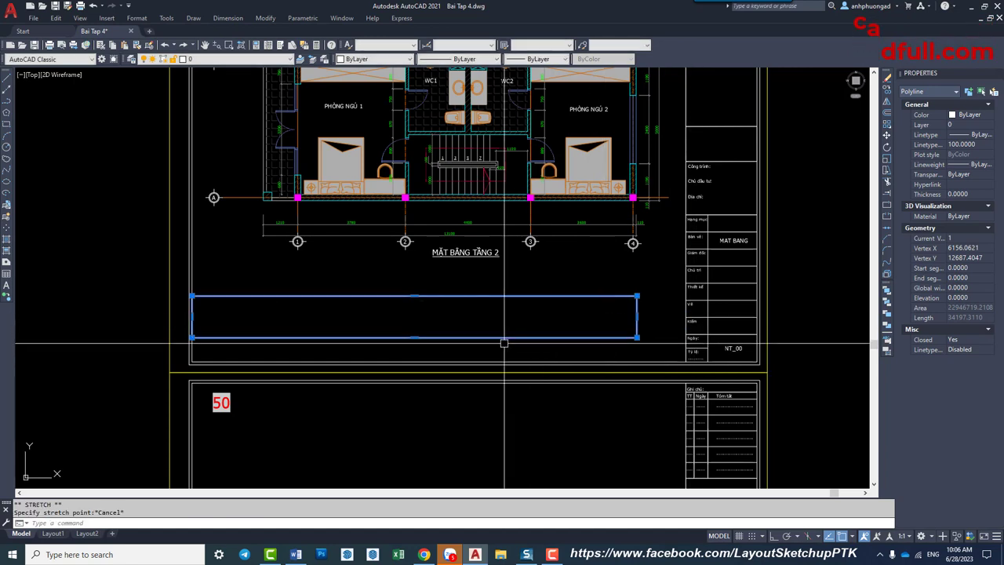
{"action": "key", "text": "ctrl+z"}
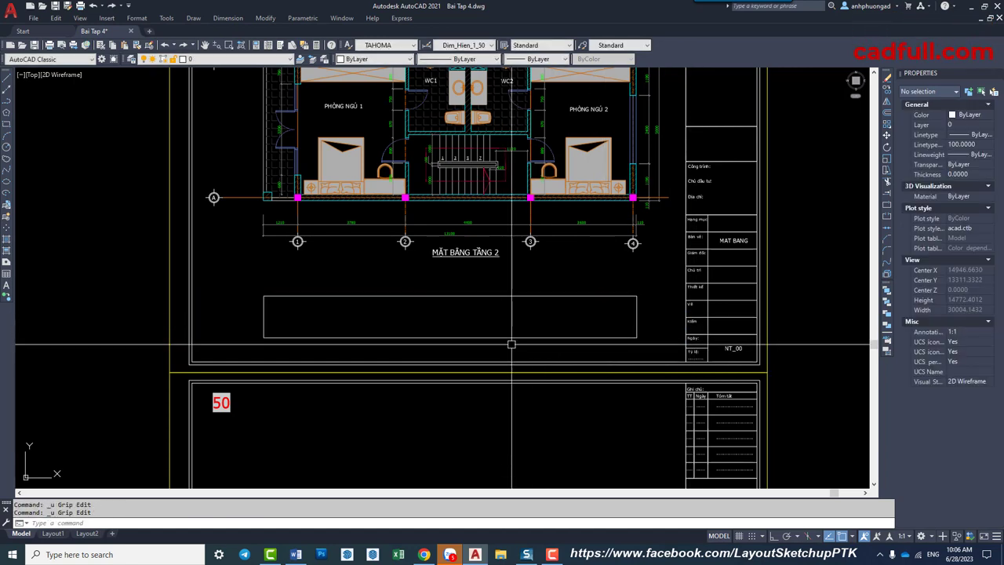
{"action": "key", "text": "ctrl+z"}
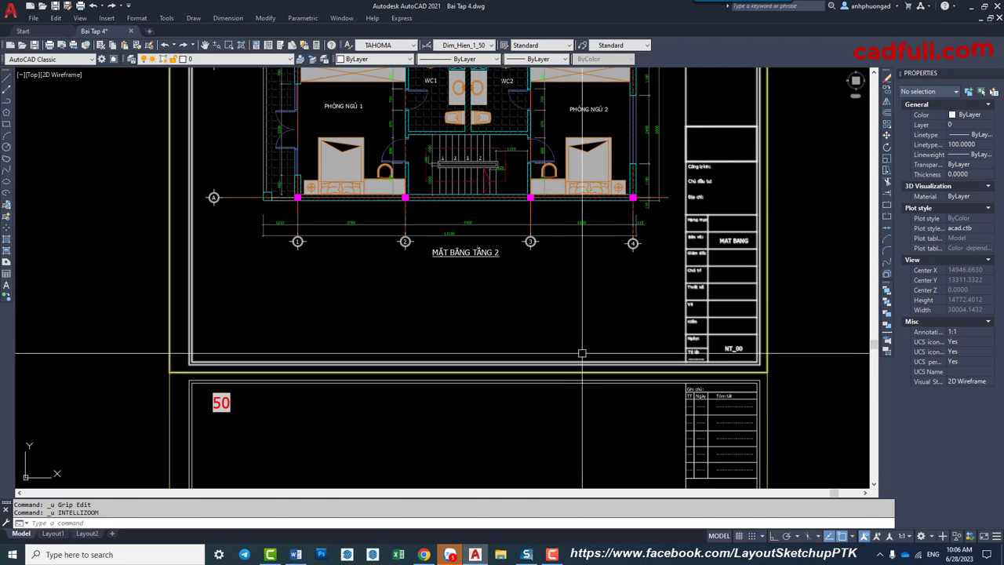
Inspect the bed block in bedroom 2.
{"action": "scroll", "coordinate": [581, 352], "scroll_direction": "down", "scroll_amount": 3}
{"action": "scroll", "coordinate": [549, 314], "scroll_direction": "up", "scroll_amount": 3}
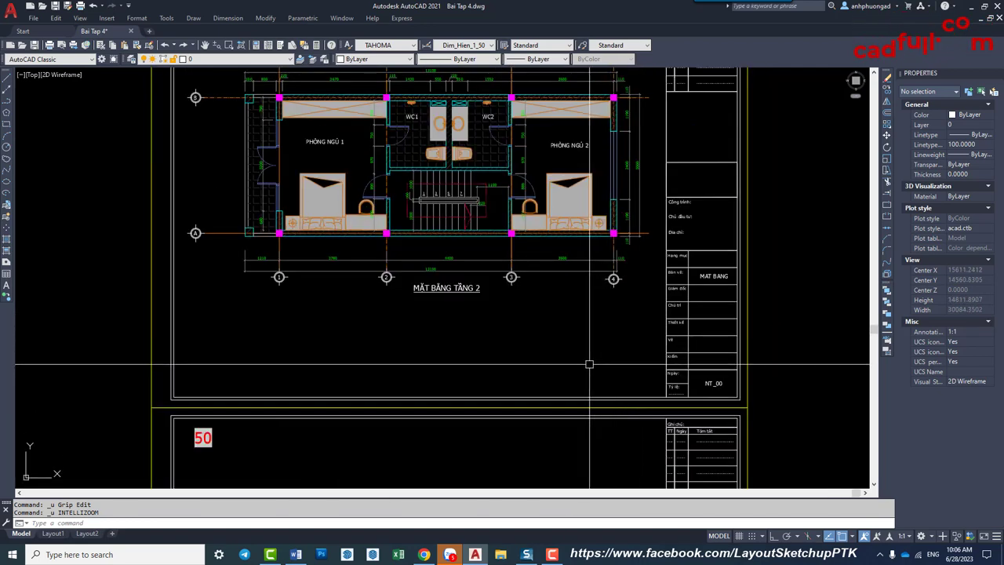
{"action": "scroll", "coordinate": [589, 364], "scroll_direction": "down", "scroll_amount": 2}
{"action": "scroll", "coordinate": [580, 313], "scroll_direction": "up", "scroll_amount": 2}
{"action": "scroll", "coordinate": [600, 272], "scroll_direction": "up", "scroll_amount": 3}
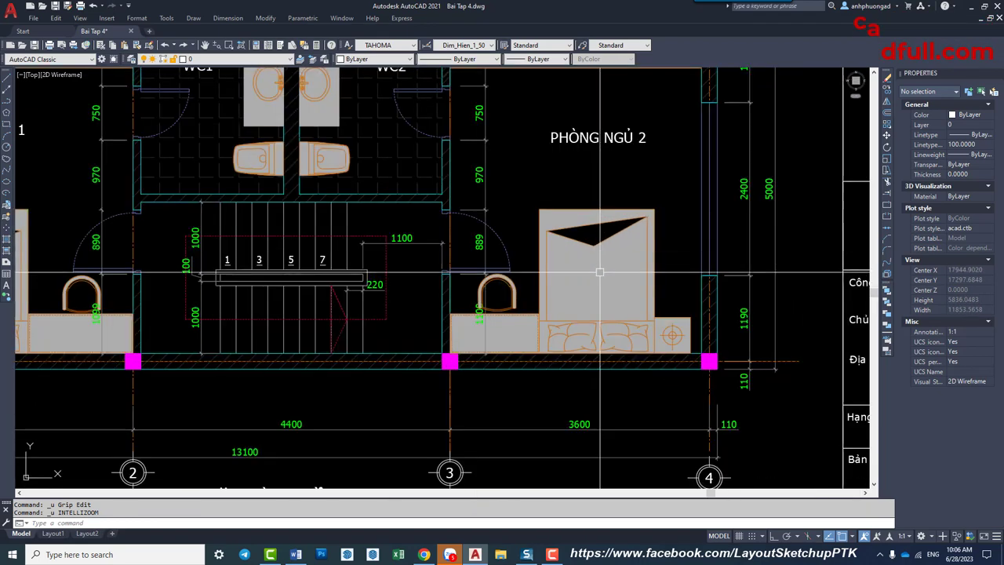
{"action": "left_click", "coordinate": [600, 272]}
{"action": "key", "text": "Escape"}
Inspect the chair beside bedroom 2's door, then pick a wardrobe diagonal line.
{"action": "middle_click_drag", "start_coordinate": [600, 230], "coordinate": [600, 277]}
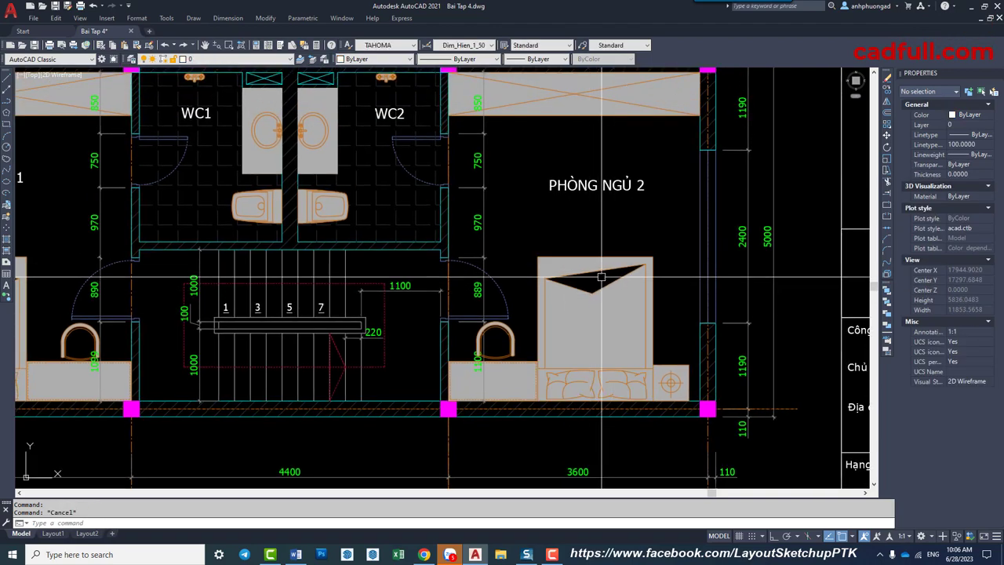
{"action": "scroll", "coordinate": [601, 276], "scroll_direction": "down", "scroll_amount": 3}
{"action": "scroll", "coordinate": [510, 285], "scroll_direction": "up", "scroll_amount": 5}
{"action": "left_click", "coordinate": [508, 277]}
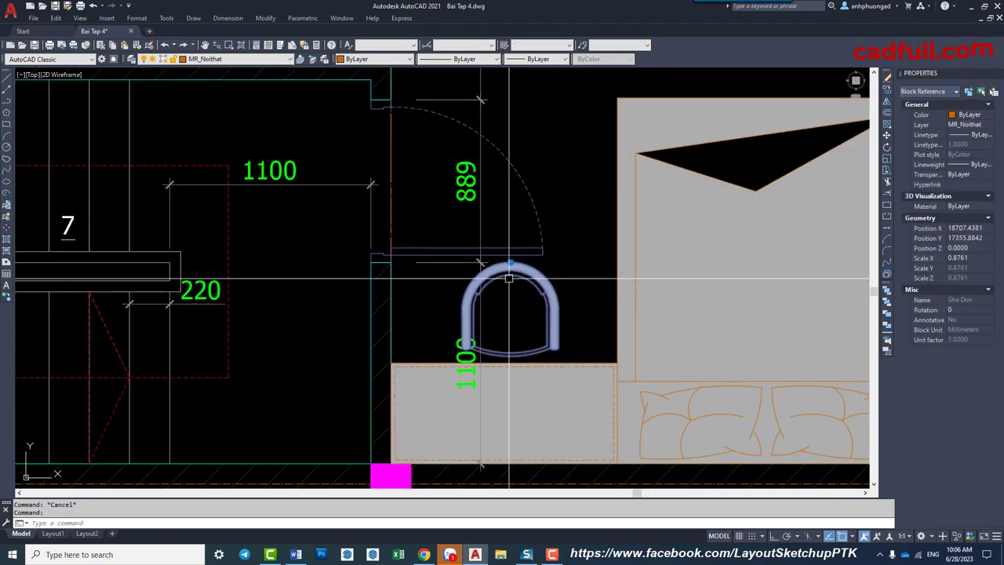
{"action": "key", "text": "Escape"}
{"action": "scroll", "coordinate": [645, 282], "scroll_direction": "down", "scroll_amount": 2}
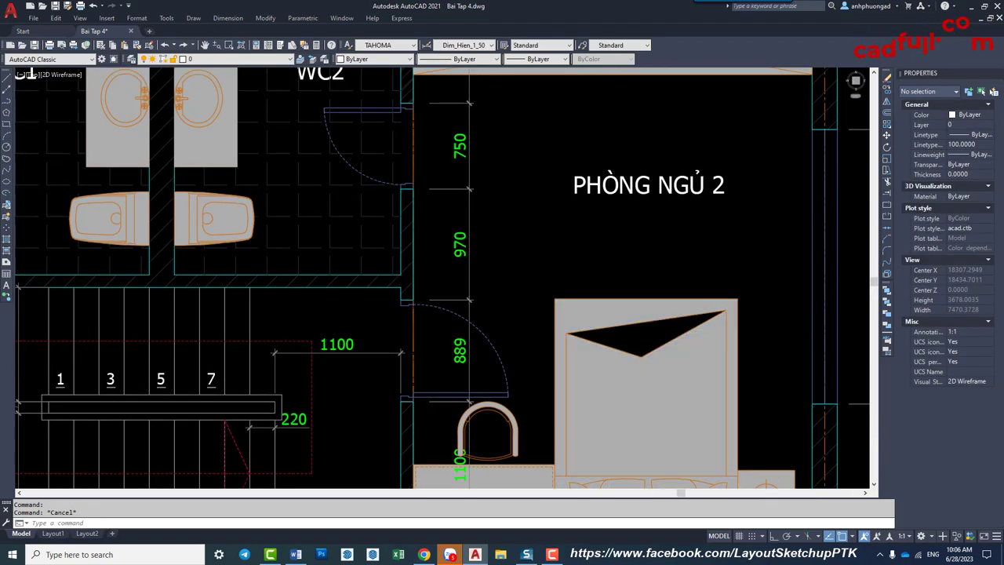
{"action": "scroll", "coordinate": [666, 148], "scroll_direction": "down", "scroll_amount": 4}
{"action": "scroll", "coordinate": [650, 332], "scroll_direction": "up", "scroll_amount": 2}
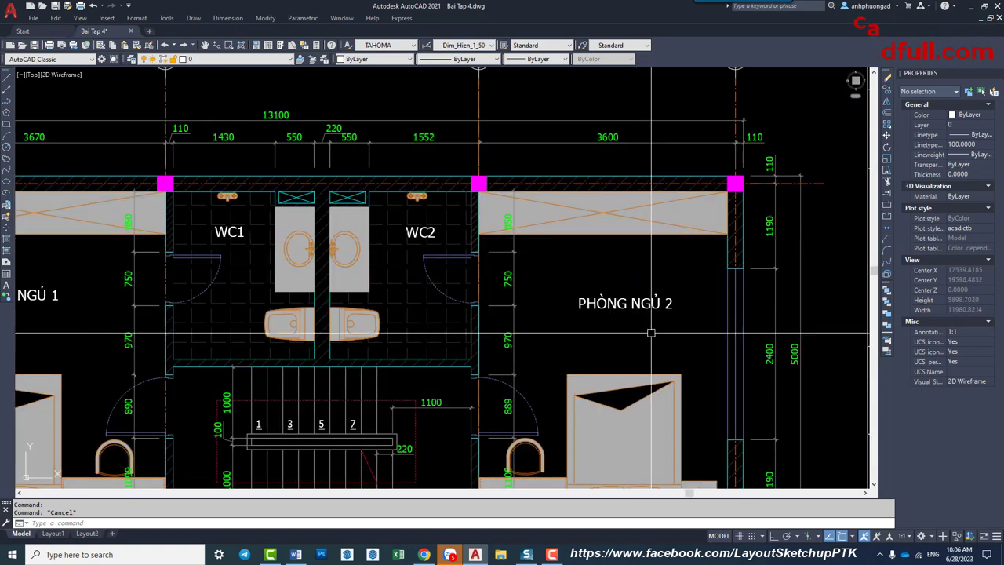
{"action": "left_click", "coordinate": [589, 234]}
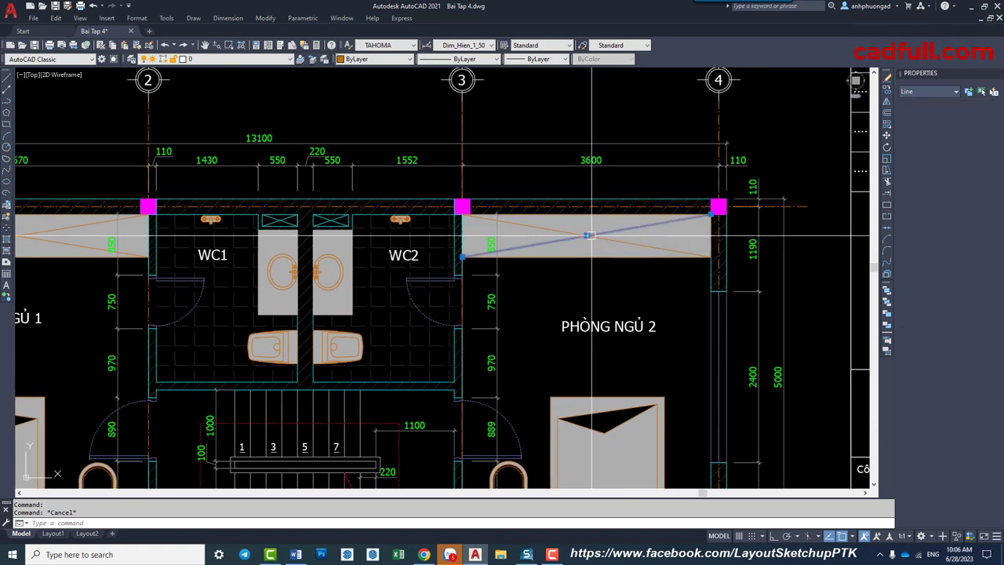
Isolate layer MR_Noithat with LAYISO and select both wardrobes' four diagonals.
{"action": "type", "text": "layiso"}
{"action": "key", "text": "Return"}
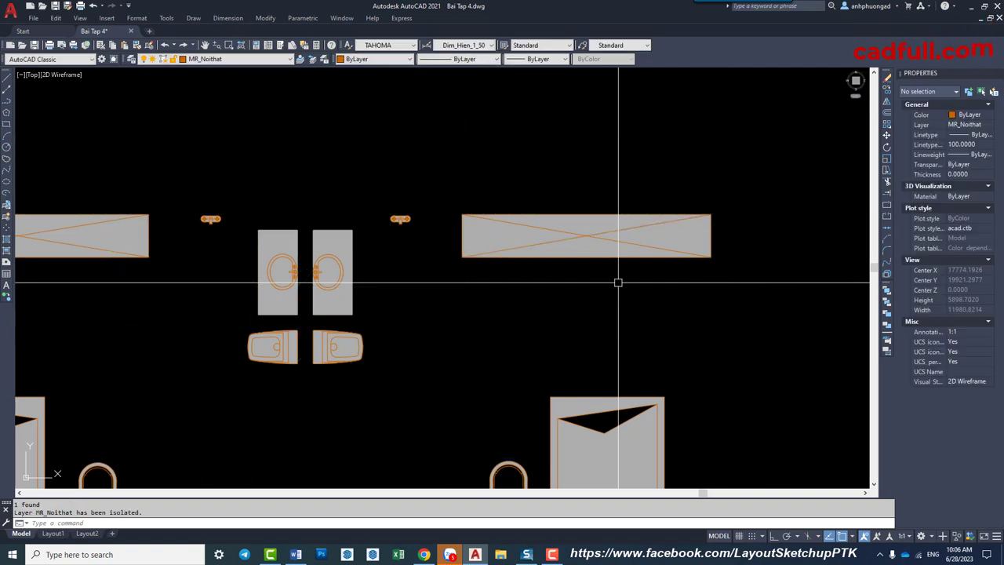
{"action": "scroll", "coordinate": [601, 233], "scroll_direction": "up", "scroll_amount": 2}
{"action": "left_click", "coordinate": [601, 233]}
{"action": "left_click", "coordinate": [600, 235]}
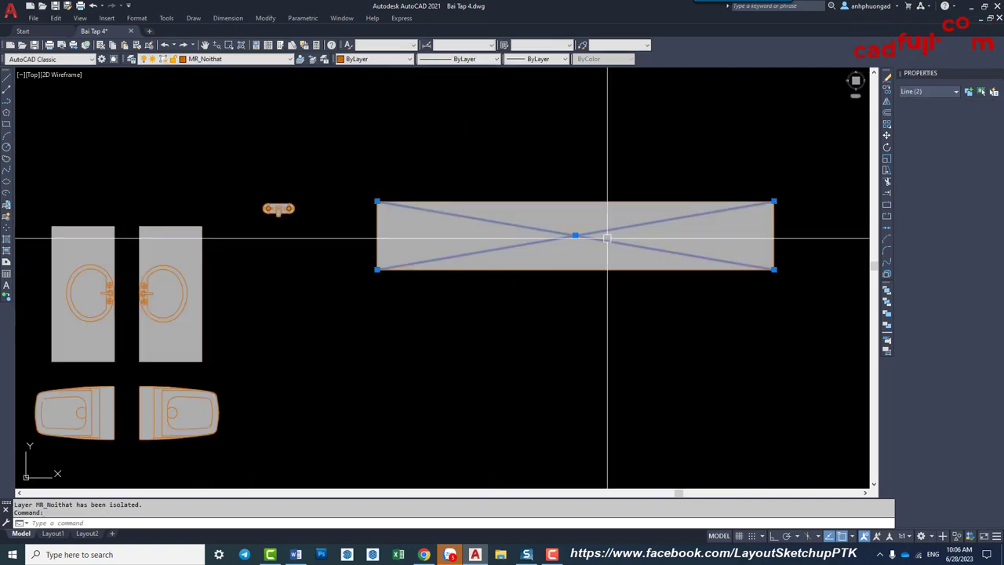
{"action": "scroll", "coordinate": [612, 260], "scroll_direction": "down", "scroll_amount": 4}
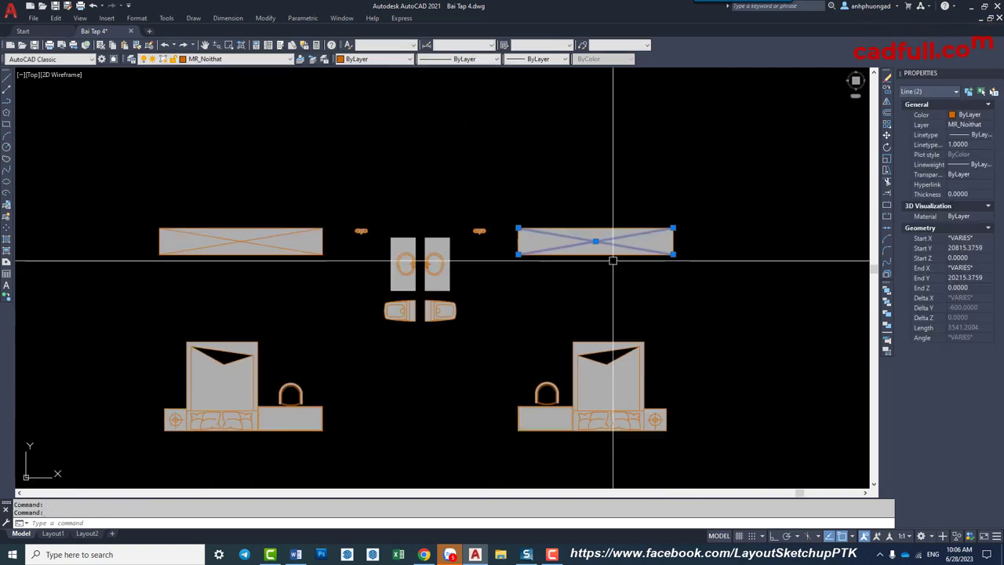
{"action": "left_click", "coordinate": [282, 241]}
{"action": "left_click", "coordinate": [284, 235]}
Make the selected diagonals HIDDEN dashed lines with linetype scale 200.
{"action": "left_click", "coordinate": [443, 61]}
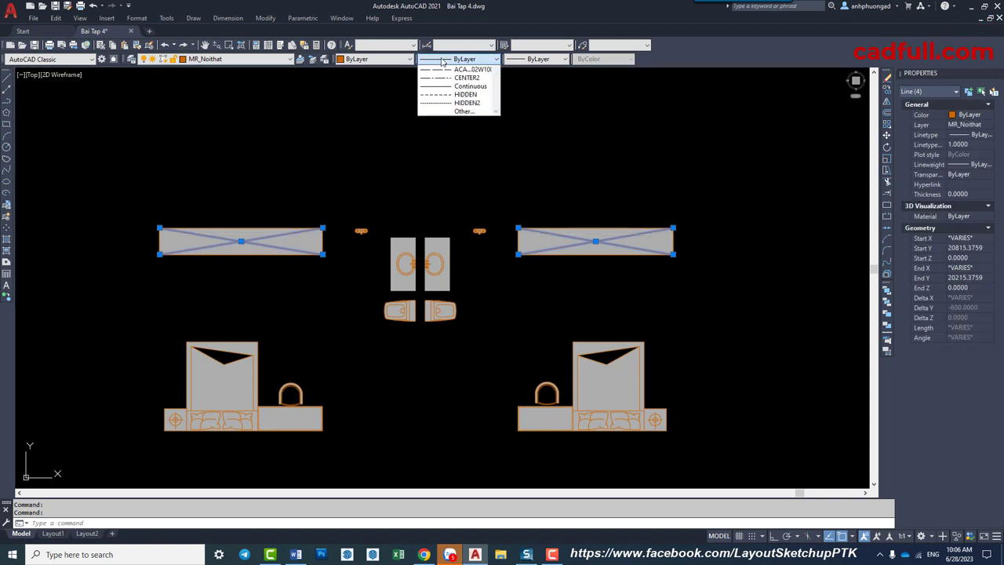
{"action": "left_click", "coordinate": [450, 112]}
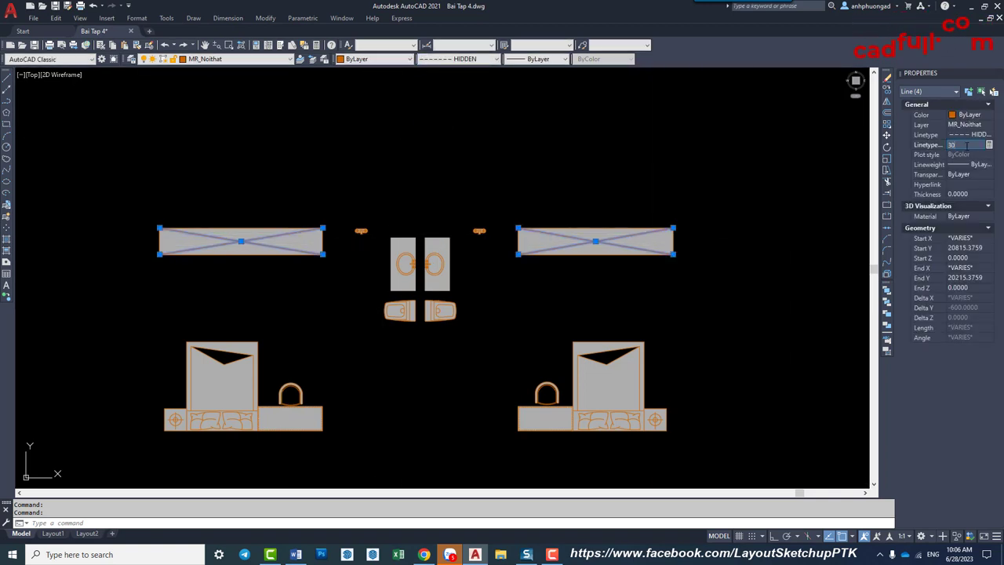
{"action": "scroll", "coordinate": [622, 236], "scroll_direction": "up", "scroll_amount": 5}
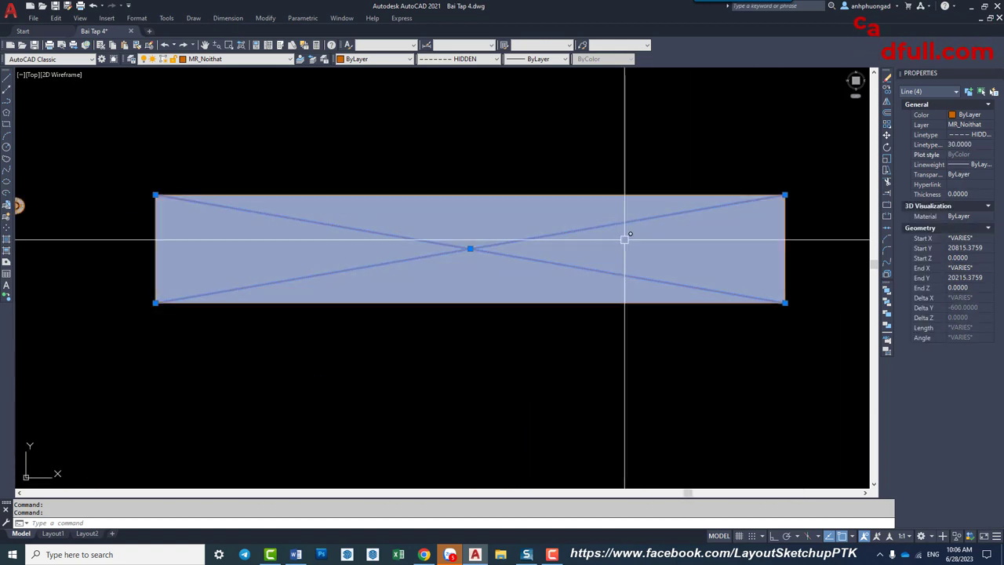
{"action": "scroll", "coordinate": [573, 253], "scroll_direction": "up", "scroll_amount": 2}
{"action": "type", "text": "120"}
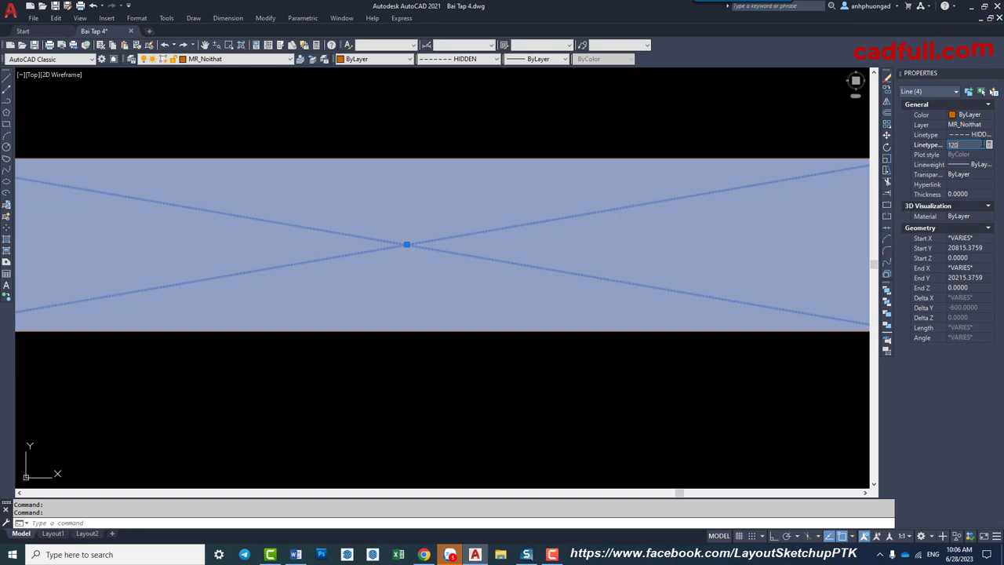
{"action": "key", "text": "Return"}
{"action": "scroll", "coordinate": [578, 309], "scroll_direction": "down", "scroll_amount": 5}
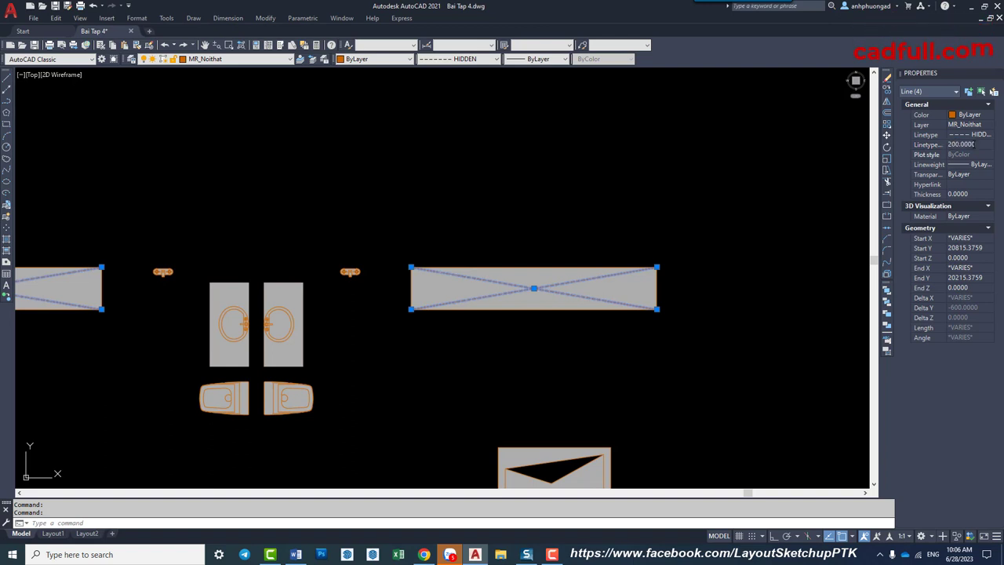
{"action": "scroll", "coordinate": [773, 219], "scroll_direction": "down", "scroll_amount": 3}
{"action": "key", "text": "Escape"}
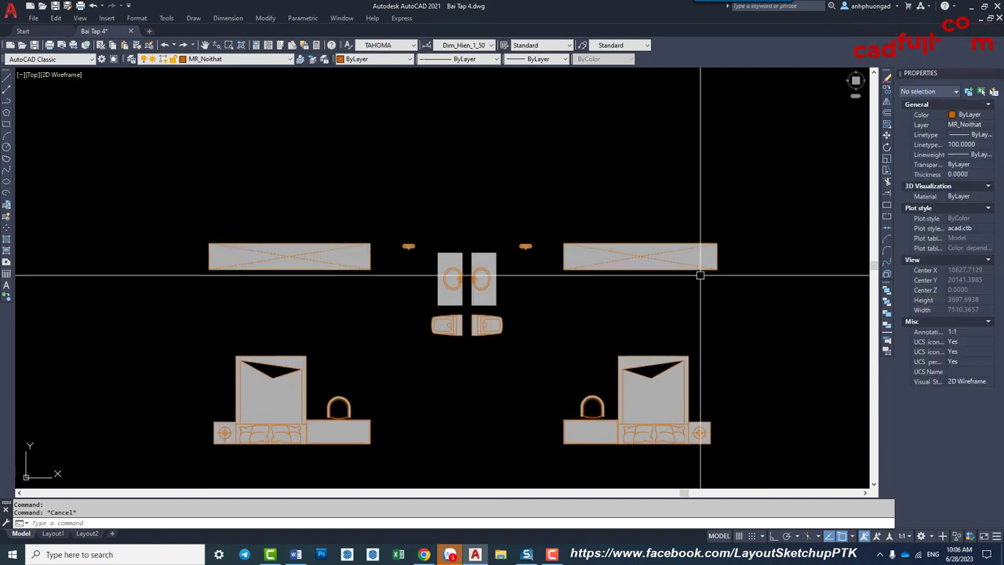
{"action": "left_click", "coordinate": [676, 263]}
{"action": "left_click", "coordinate": [667, 253]}
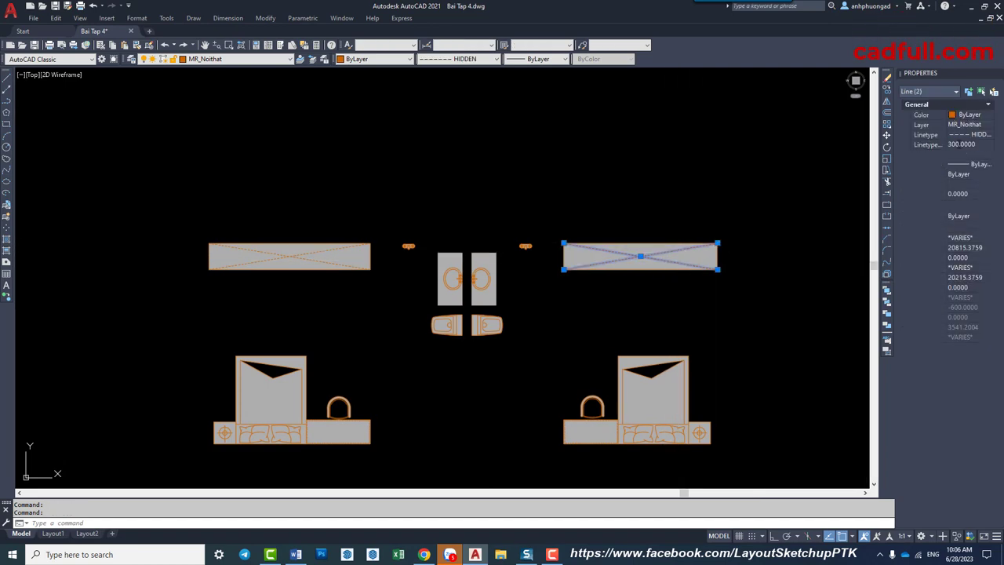
{"action": "key", "text": "Escape"}
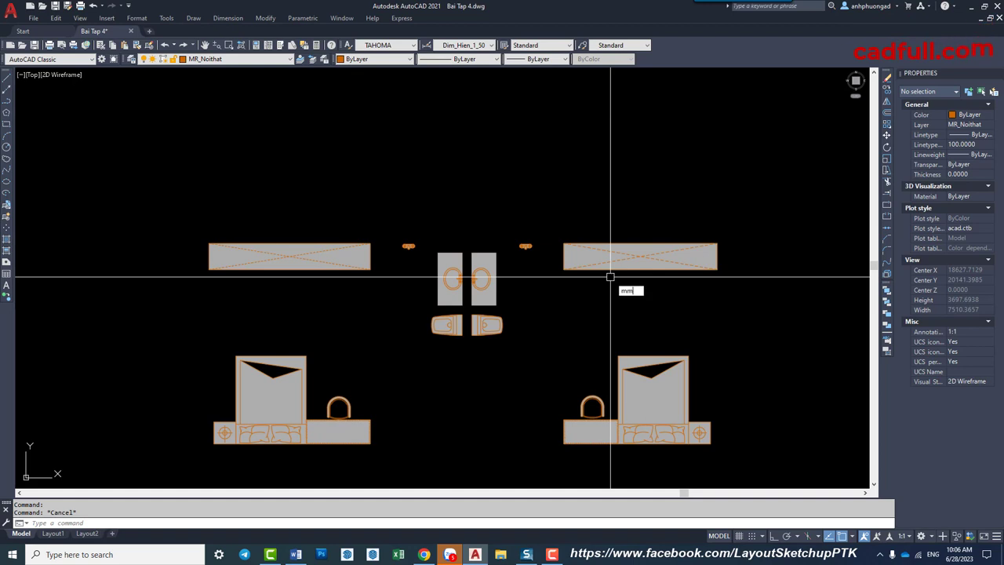
{"action": "key", "text": "Return"}
{"action": "left_click", "coordinate": [581, 265]}
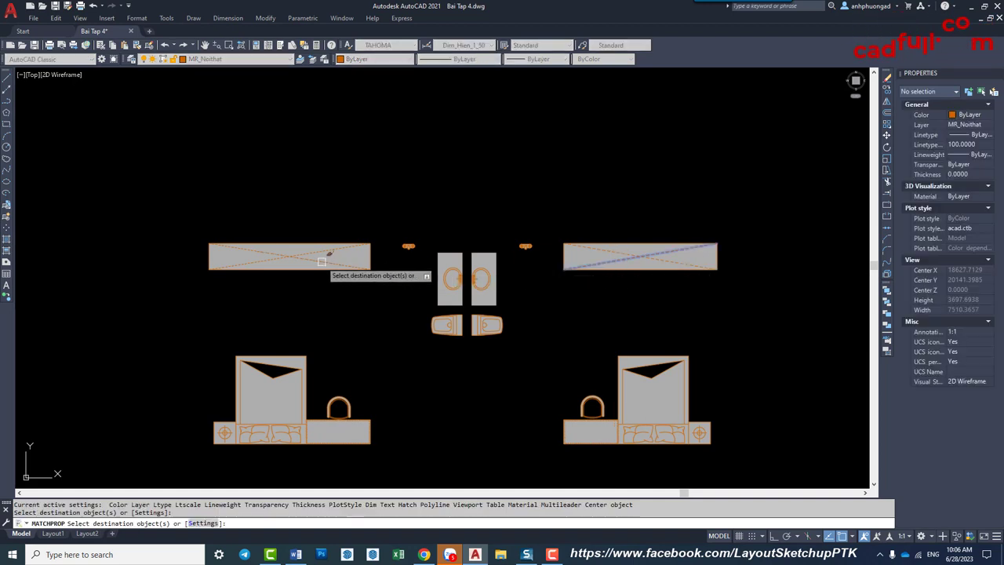
{"action": "key", "text": "Escape"}
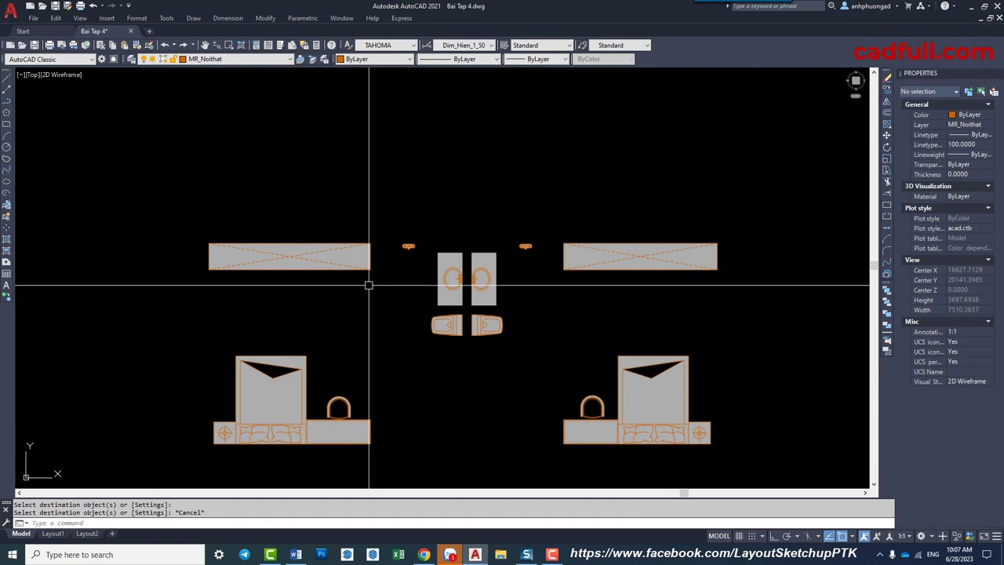
{"action": "scroll", "coordinate": [369, 285], "scroll_direction": "down", "scroll_amount": 1}
{"action": "scroll", "coordinate": [397, 281], "scroll_direction": "up", "scroll_amount": 1}
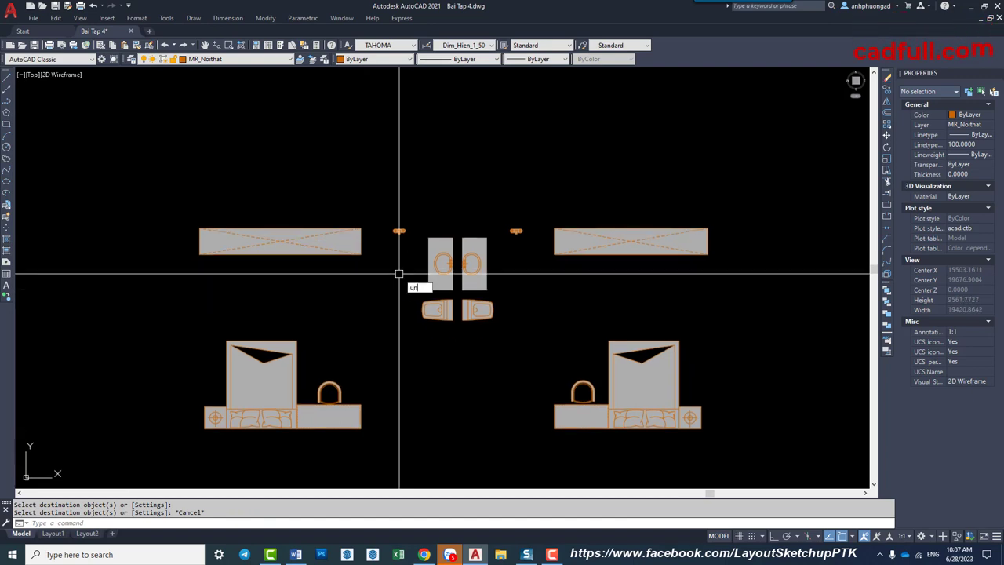
Reopen the Drawing Units settings and close them unchanged.
{"action": "type", "text": "UN"}
{"action": "key", "text": "Return"}
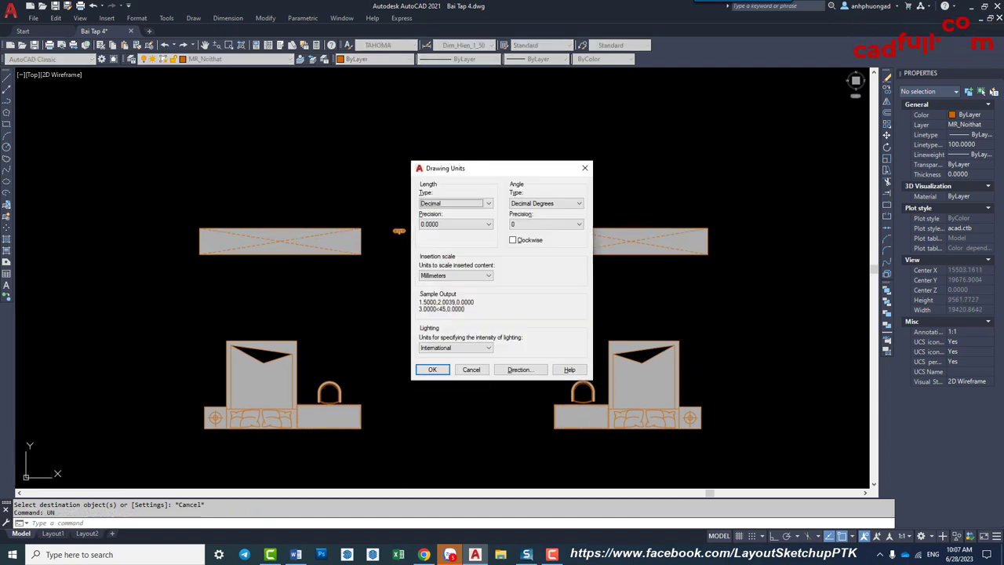
{"action": "left_click", "coordinate": [585, 170]}
Inspect the right wardrobe box's dashed diagonals, then clear the selection.
{"action": "middle_click_drag", "start_coordinate": [370, 232], "coordinate": [388, 223]}
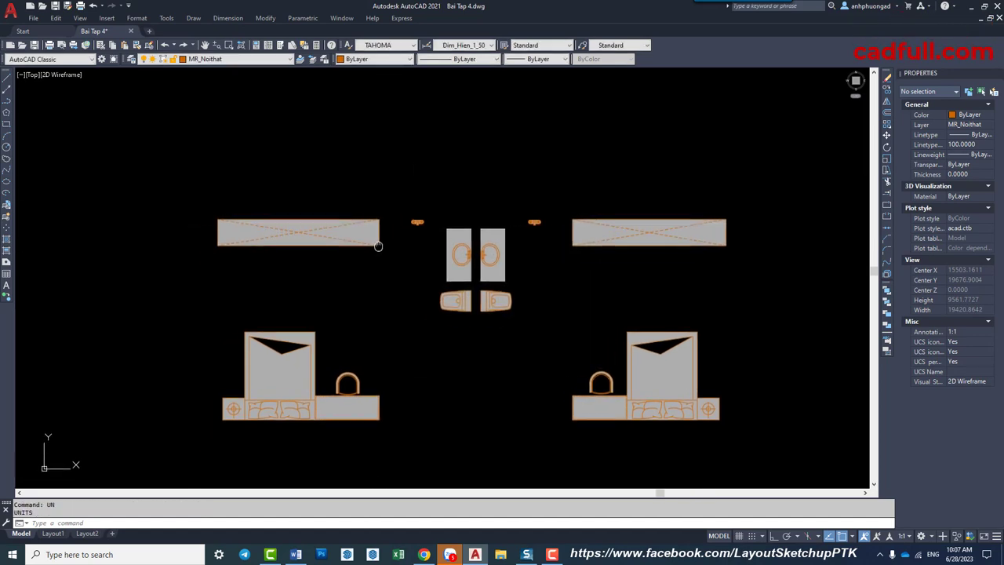
{"action": "scroll", "coordinate": [667, 233], "scroll_direction": "up", "scroll_amount": 4}
{"action": "left_click", "coordinate": [667, 230]}
{"action": "left_click", "coordinate": [654, 245]}
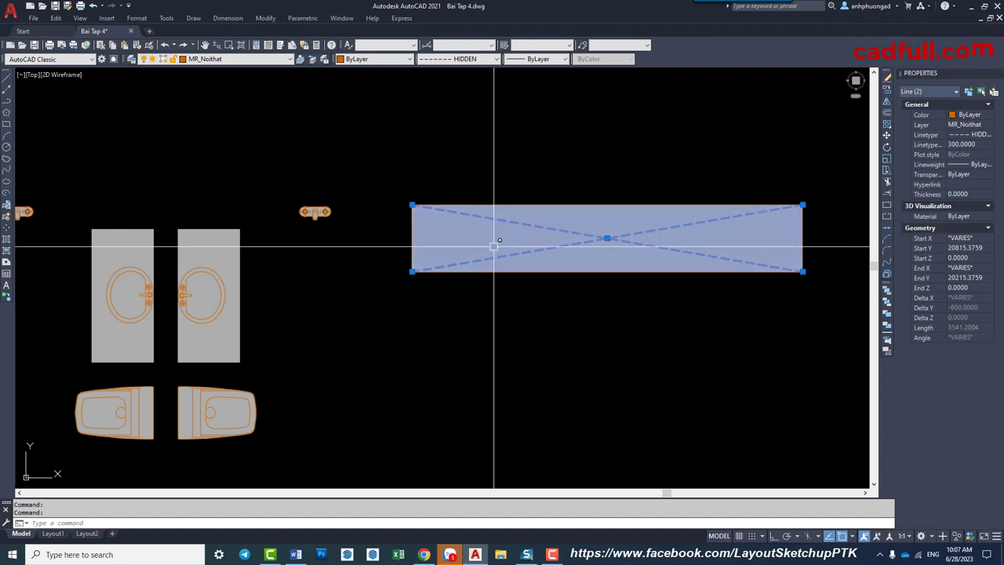
{"action": "key", "text": "Escape"}
{"action": "scroll", "coordinate": [493, 247], "scroll_direction": "down", "scroll_amount": 3}
{"action": "scroll", "coordinate": [499, 222], "scroll_direction": "down", "scroll_amount": 1}
{"action": "scroll", "coordinate": [549, 249], "scroll_direction": "down", "scroll_amount": 1}
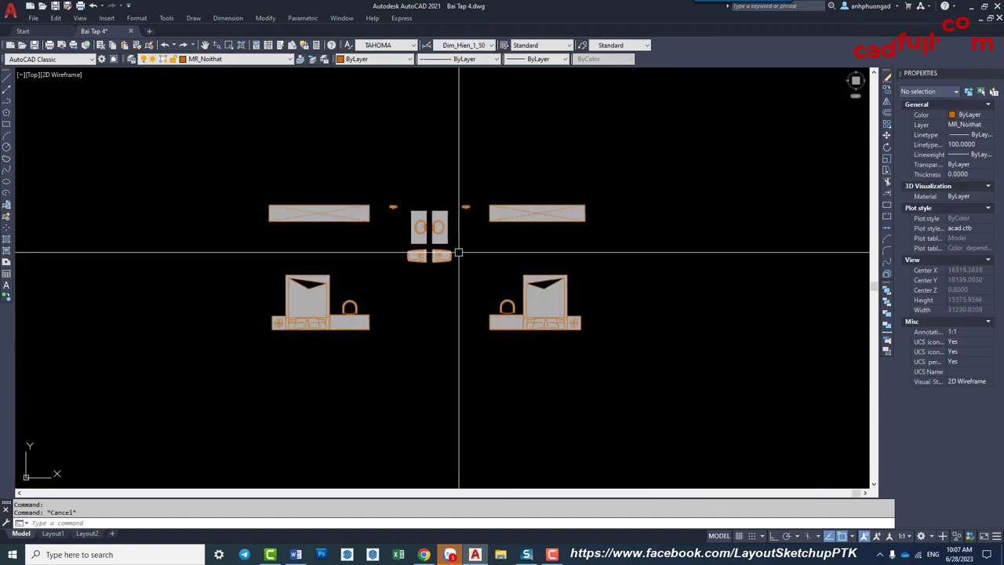
{"action": "scroll", "coordinate": [455, 231], "scroll_direction": "up", "scroll_amount": 2}
Select both wardrobes' diagonals to confirm their shared linetype scale of 300, then deselect.
{"action": "left_click", "coordinate": [261, 209]}
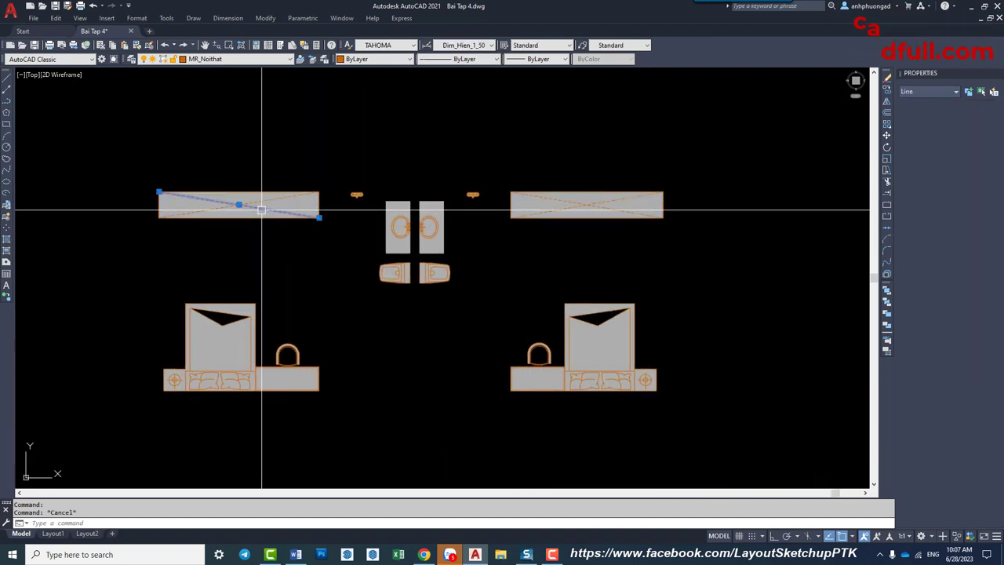
{"action": "left_click", "coordinate": [259, 203]}
{"action": "left_click", "coordinate": [551, 209]}
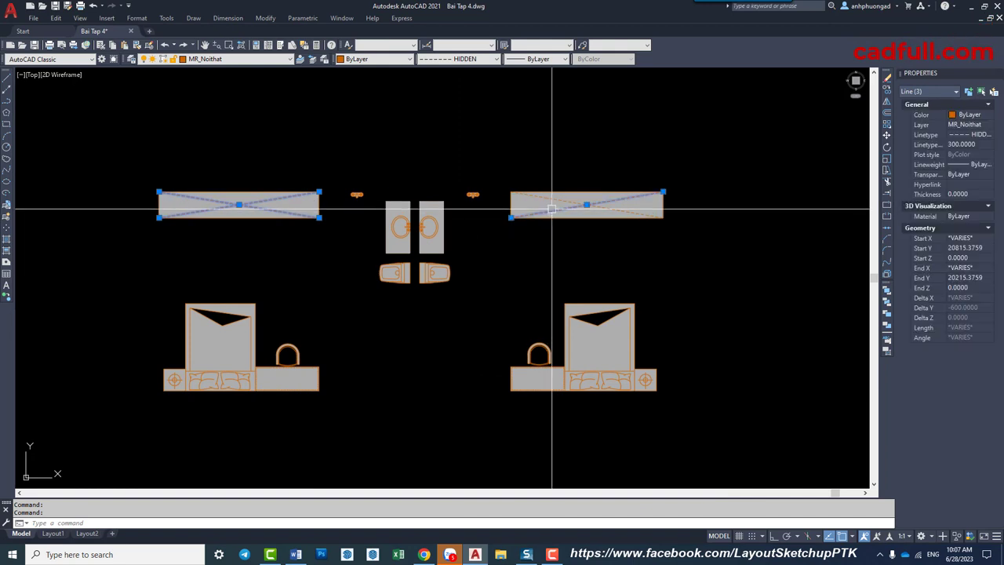
{"action": "left_click", "coordinate": [620, 210]}
{"action": "scroll", "coordinate": [656, 210], "scroll_direction": "up", "scroll_amount": 3}
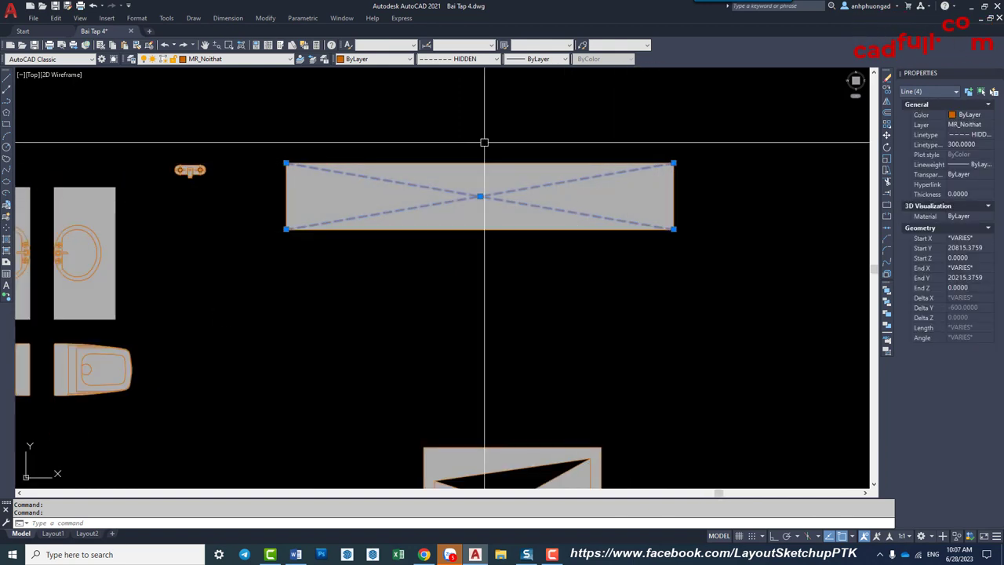
{"action": "scroll", "coordinate": [466, 173], "scroll_direction": "down", "scroll_amount": 2}
{"action": "middle_click_drag", "start_coordinate": [465, 240], "coordinate": [590, 228]}
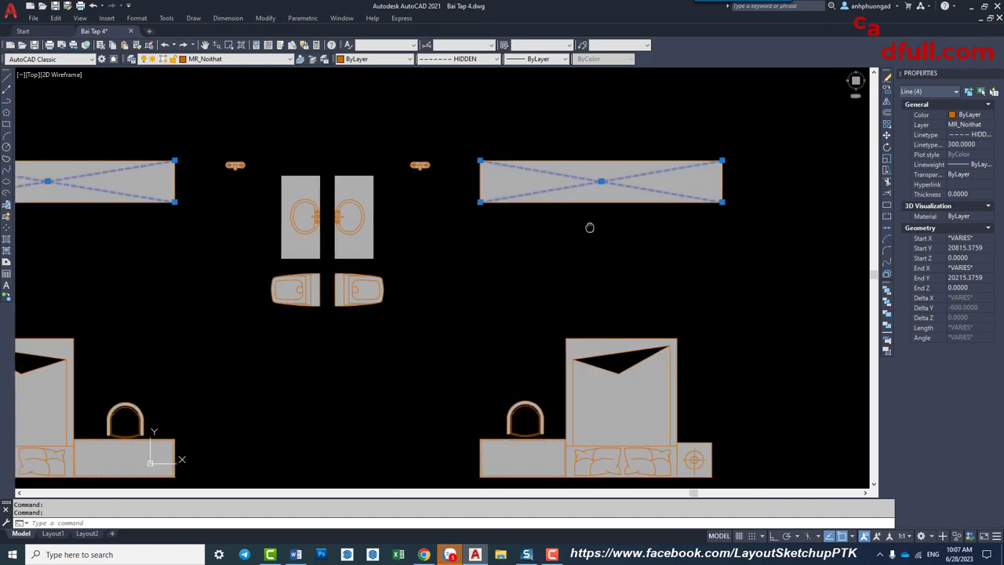
{"action": "scroll", "coordinate": [590, 227], "scroll_direction": "down", "scroll_amount": 4}
{"action": "key", "text": "Escape"}
Turn all layers back on with LAYON and start selecting the crosses in both shaft boxes.
{"action": "type", "text": "layon"}
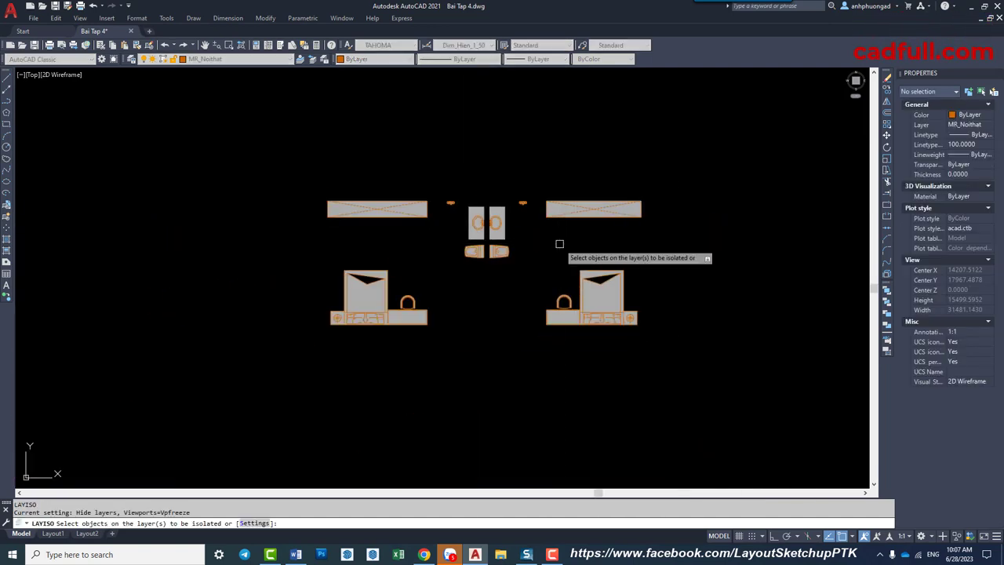
{"action": "key", "text": "Return"}
{"action": "scroll", "coordinate": [525, 205], "scroll_direction": "up", "scroll_amount": 5}
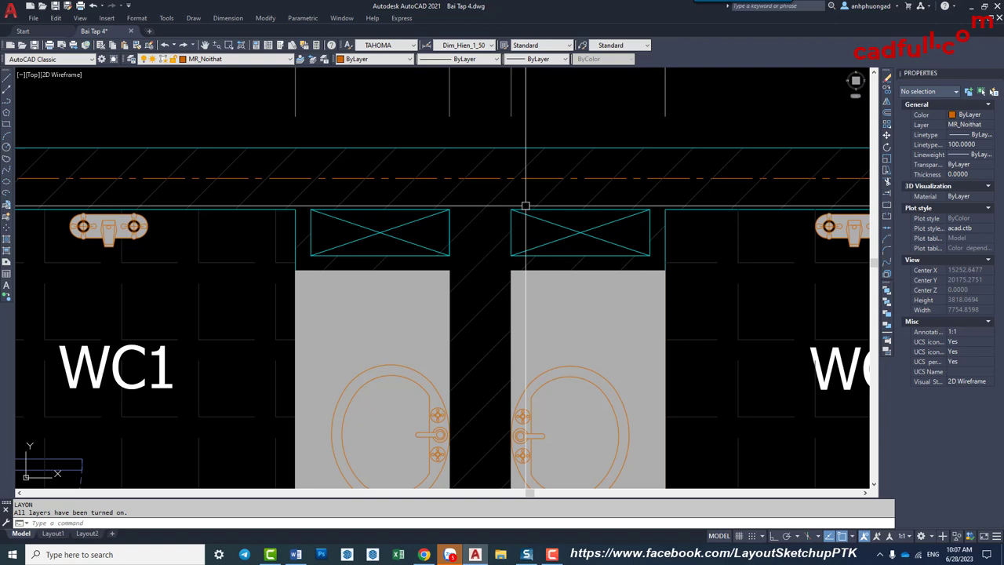
{"action": "left_click", "coordinate": [580, 232]}
{"action": "left_click", "coordinate": [376, 239]}
Isolate the MR_Cat layer and select the diagonal crosses in both WC shaft boxes.
{"action": "left_click", "coordinate": [367, 226]}
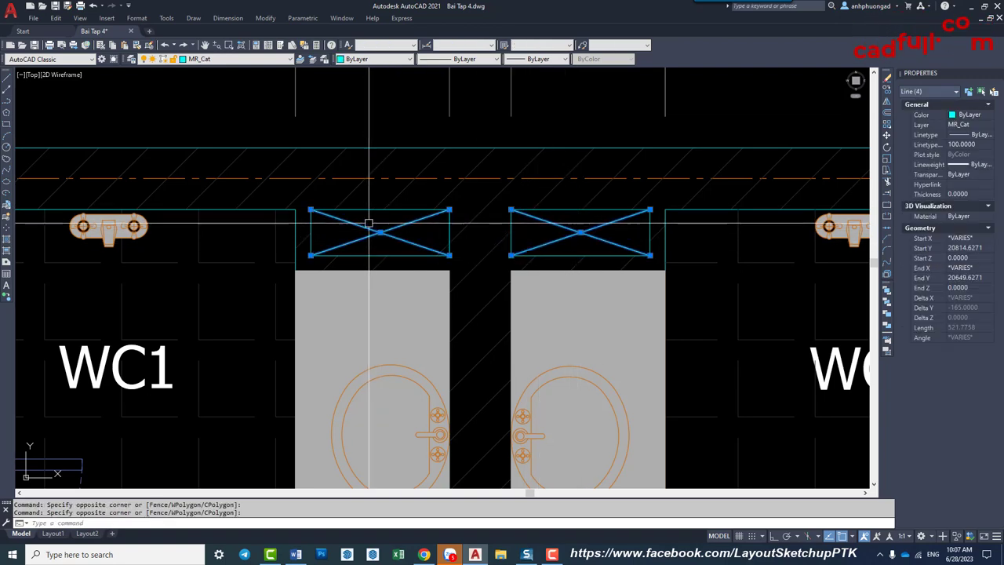
{"action": "scroll", "coordinate": [384, 210], "scroll_direction": "down", "scroll_amount": 3}
{"action": "left_click", "coordinate": [433, 220]}
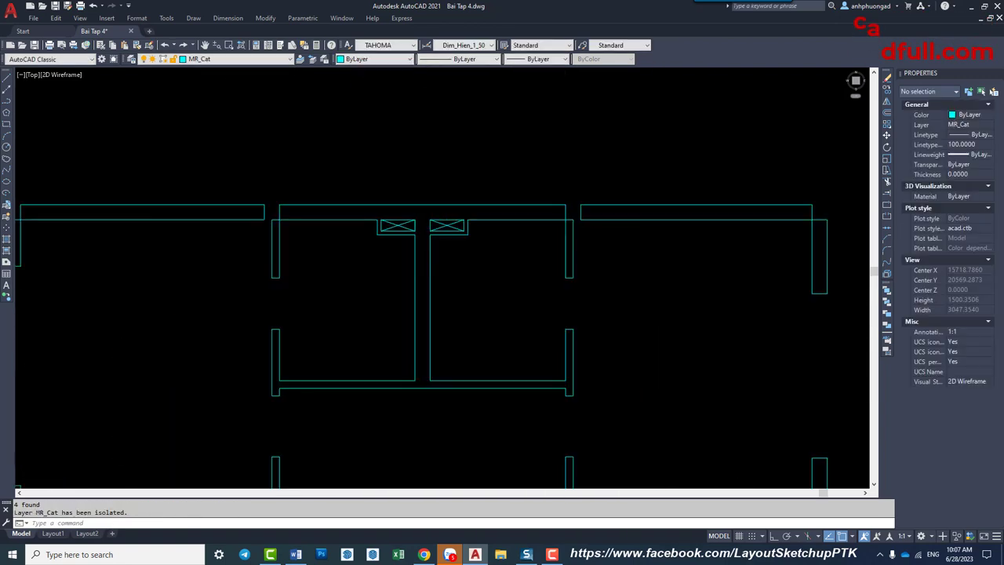
{"action": "scroll", "coordinate": [443, 224], "scroll_direction": "down", "scroll_amount": 2}
{"action": "scroll", "coordinate": [416, 188], "scroll_direction": "up", "scroll_amount": 3}
{"action": "scroll", "coordinate": [391, 149], "scroll_direction": "up", "scroll_amount": 2}
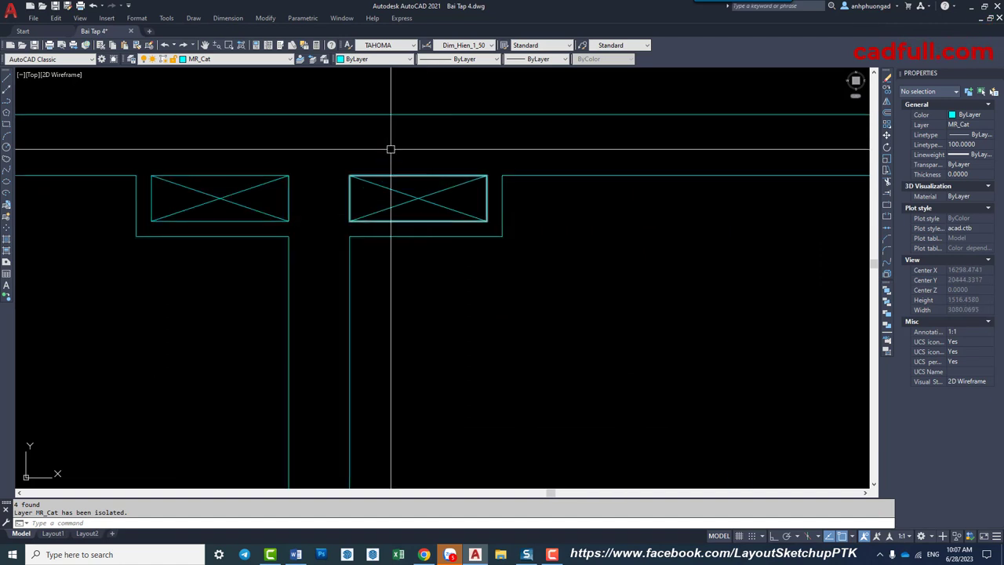
{"action": "left_click", "coordinate": [412, 209]}
{"action": "left_click", "coordinate": [364, 191]}
{"action": "left_click", "coordinate": [235, 205]}
{"action": "left_click", "coordinate": [210, 191]}
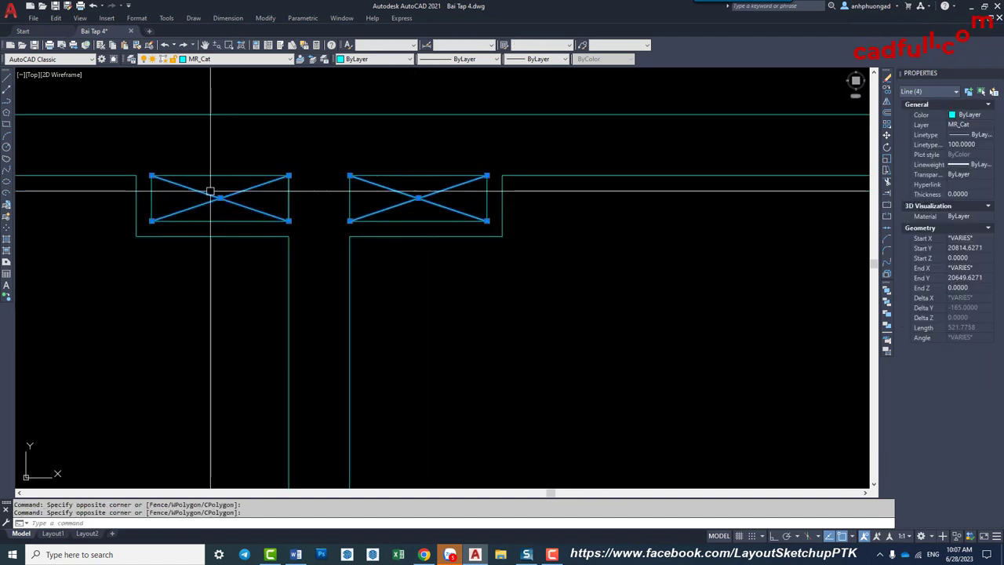
Give the shaft crosses the HIDDEN linetype and move them to layer MR_Manh.
{"action": "left_click", "coordinate": [220, 59]}
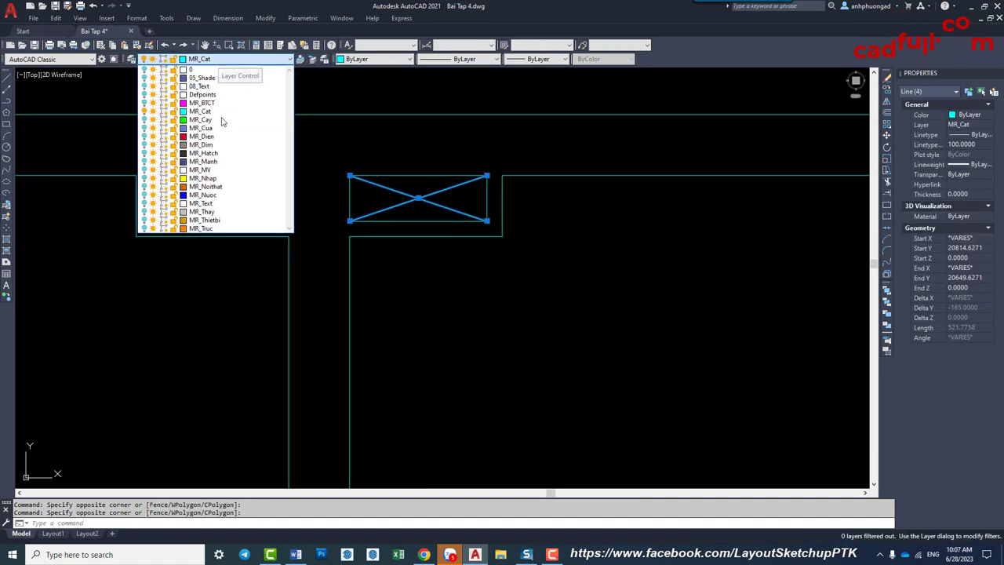
{"action": "left_click", "coordinate": [480, 58]}
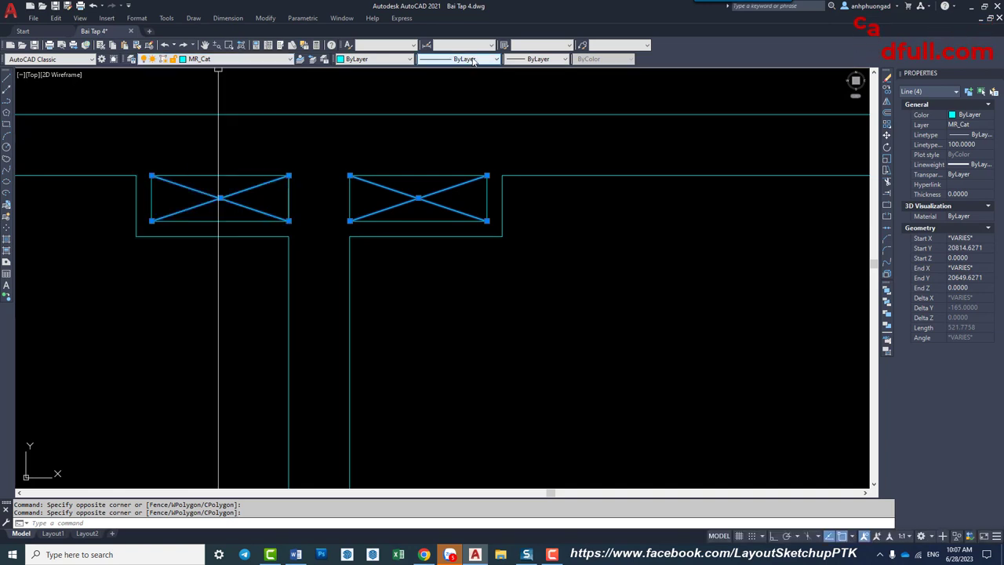
{"action": "left_click", "coordinate": [477, 59]}
{"action": "left_click", "coordinate": [460, 112]}
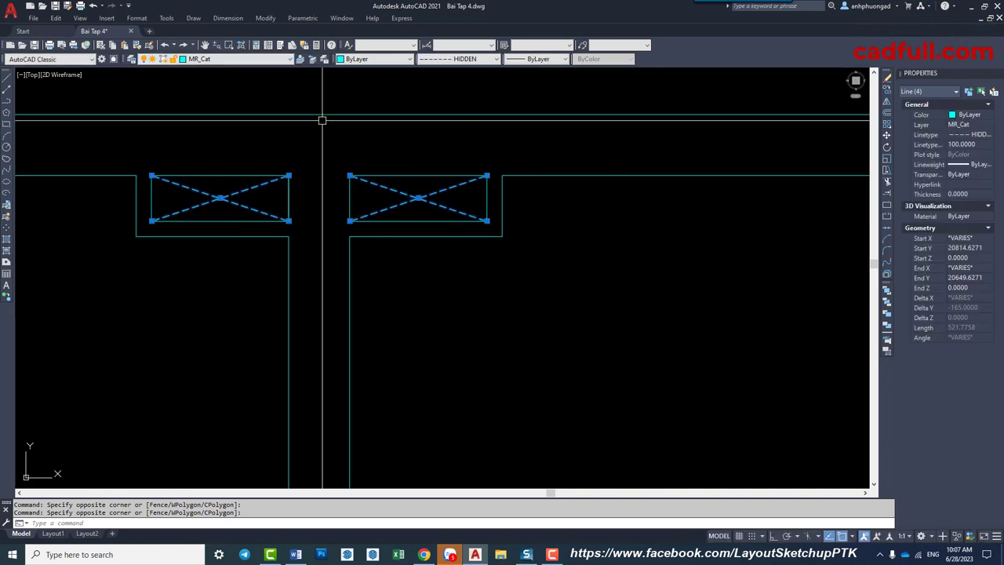
{"action": "left_click", "coordinate": [257, 60]}
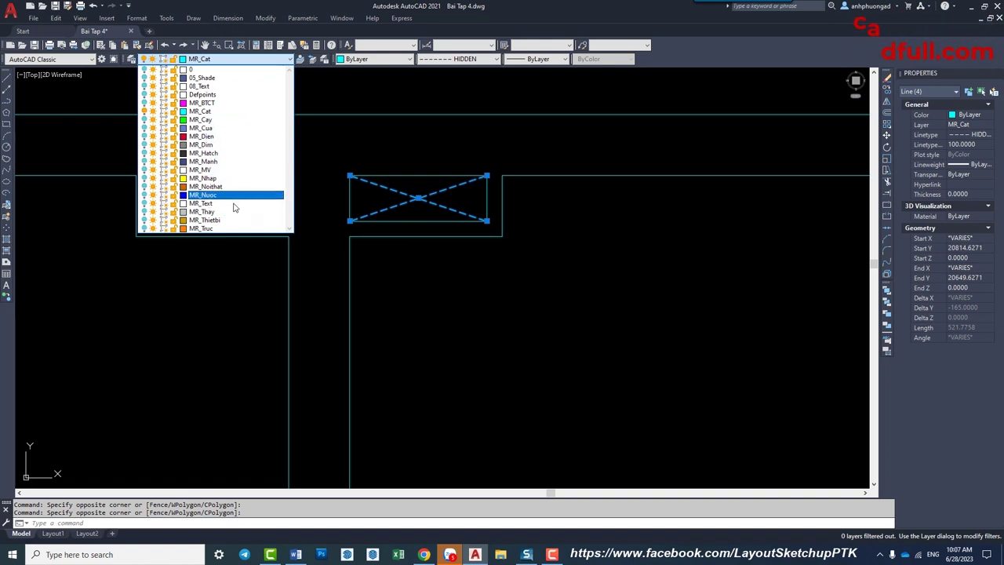
{"action": "left_click", "coordinate": [230, 165]}
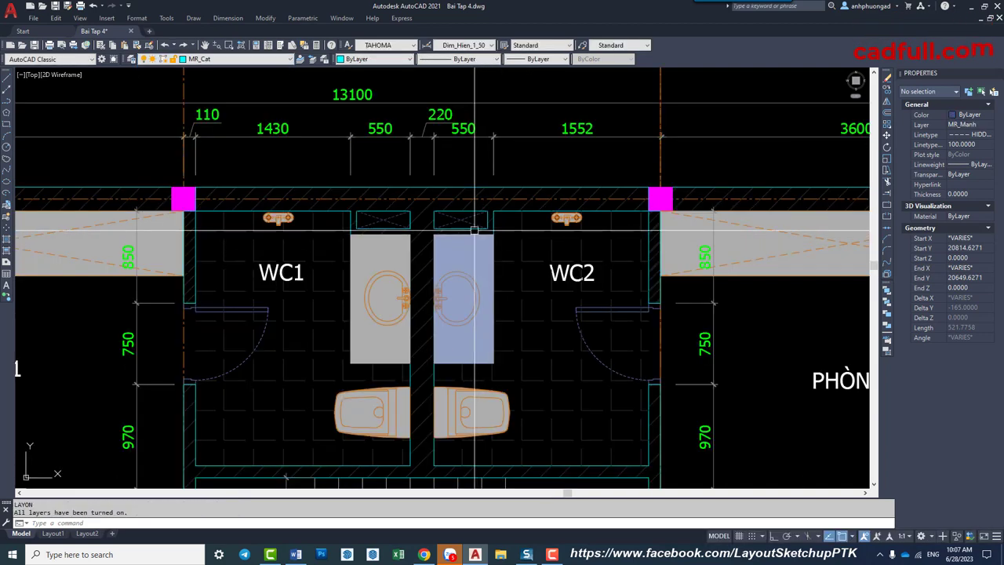
Zoom to the stair and check stair number 7's plain text in the editor.
{"action": "middle_click_drag", "start_coordinate": [460, 232], "coordinate": [549, 147]}
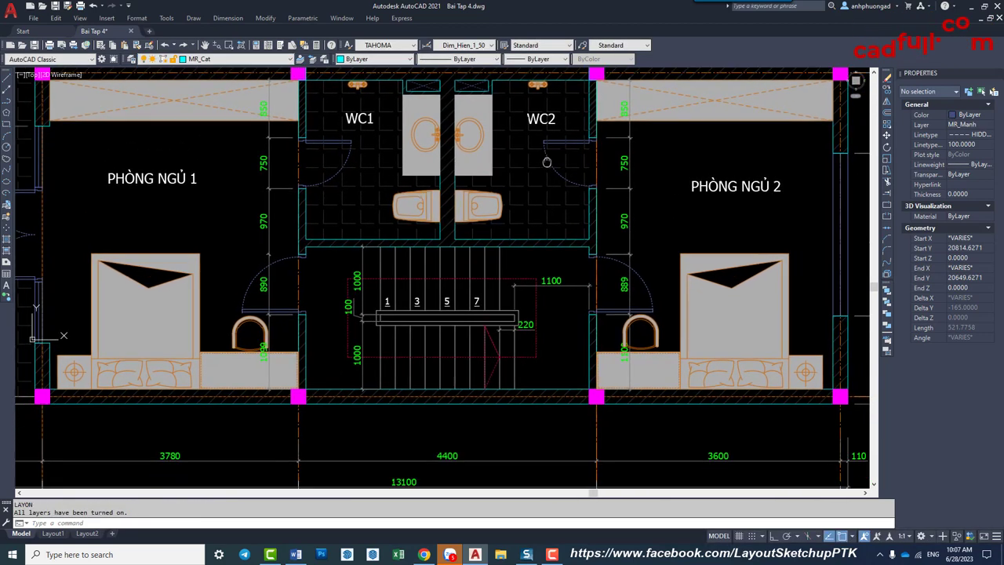
{"action": "scroll", "coordinate": [550, 146], "scroll_direction": "down", "scroll_amount": 3}
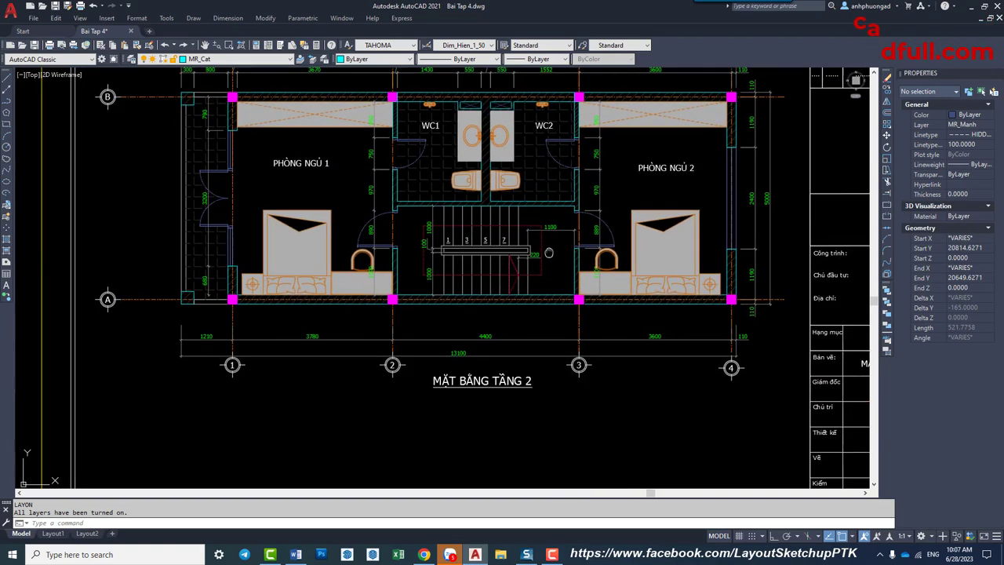
{"action": "scroll", "coordinate": [456, 265], "scroll_direction": "up", "scroll_amount": 6}
{"action": "left_click", "coordinate": [434, 261]}
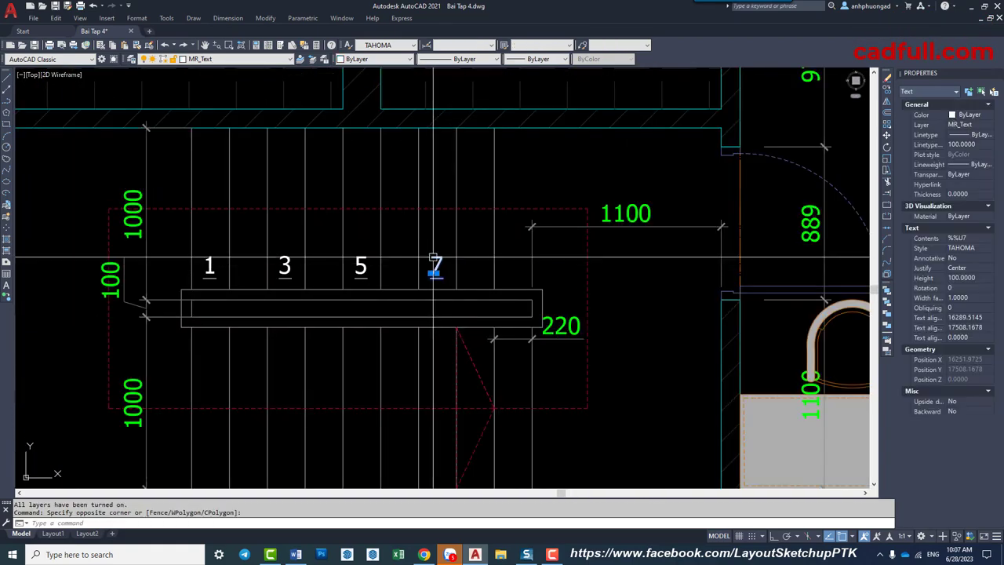
{"action": "left_click", "coordinate": [432, 257]}
{"action": "double_click", "coordinate": [436, 265]}
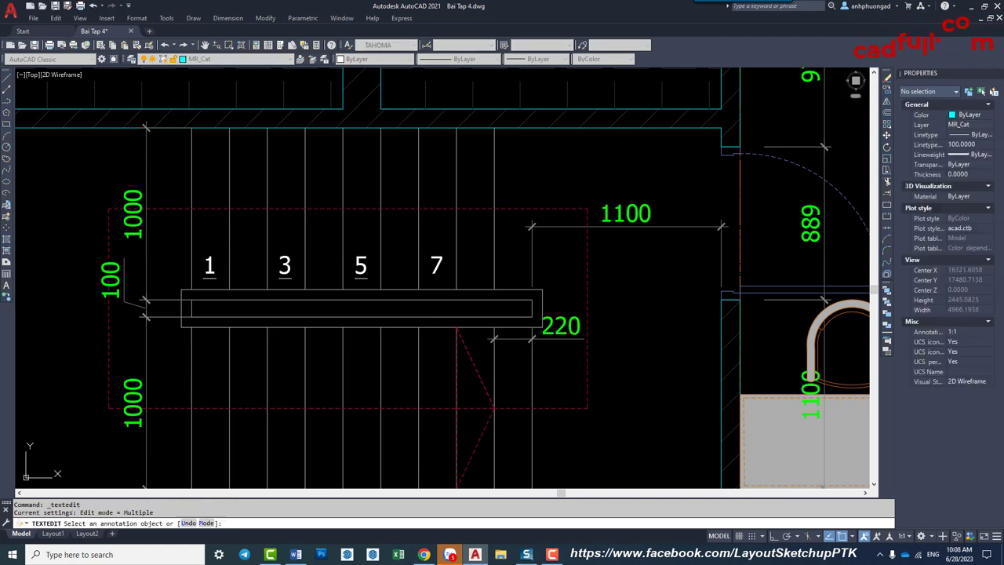
{"action": "key", "text": "Escape"}
Match stair number 5 to number 7's plain style with MATCHPROP and verify it.
{"action": "type", "text": "ma"}
{"action": "key", "text": "Return"}
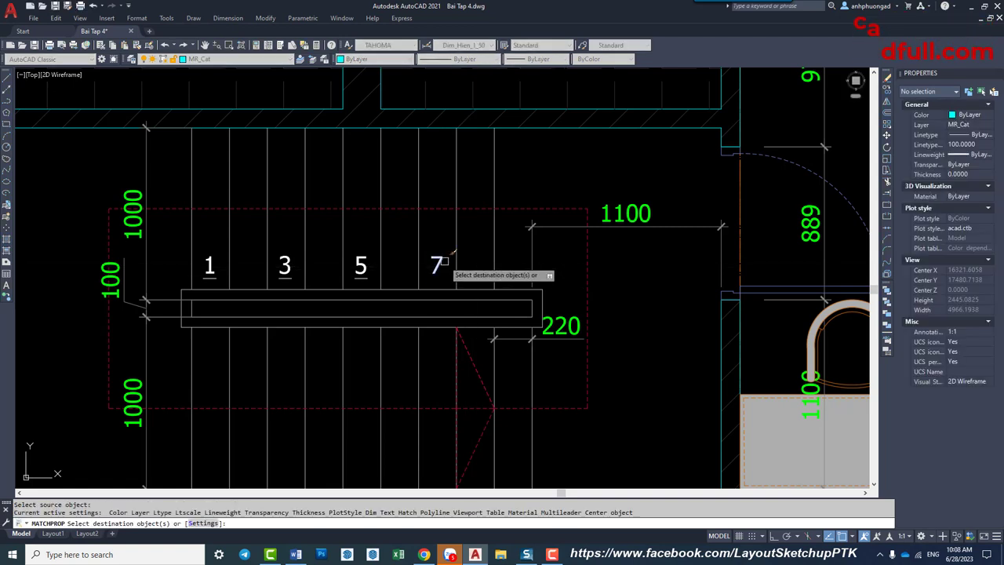
{"action": "left_click", "coordinate": [364, 262]}
{"action": "key", "text": "Return"}
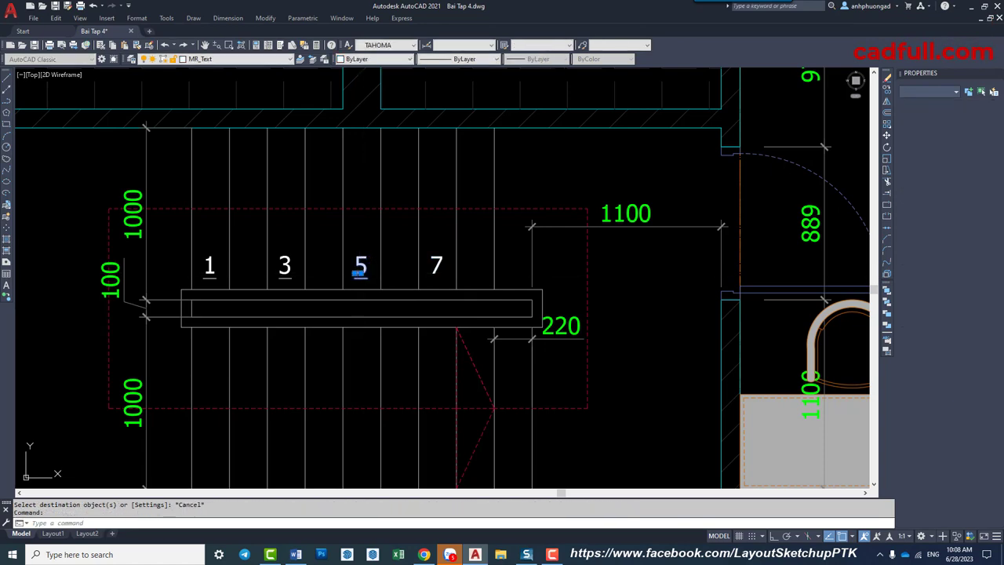
{"action": "double_click", "coordinate": [361, 265]}
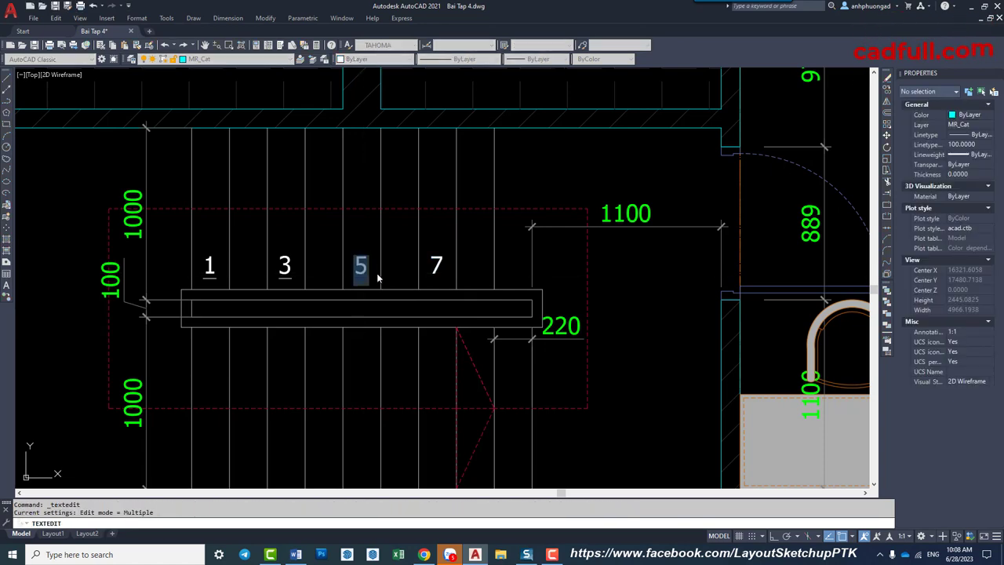
{"action": "key", "text": "Escape"}
Apply the same plain, non-underlined style to stair number 3 and verify it.
{"action": "type", "text": "a"}
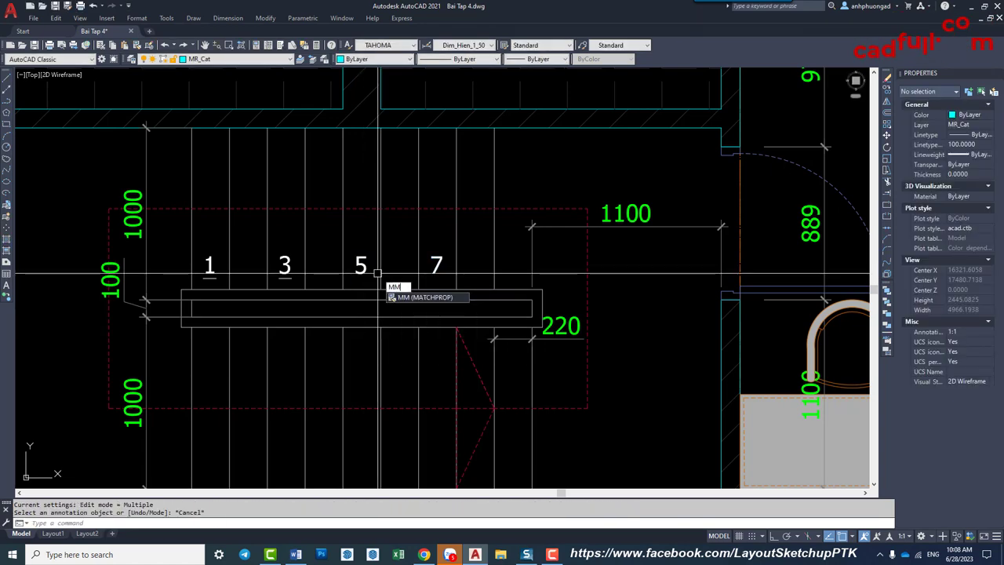
{"action": "key", "text": "Return"}
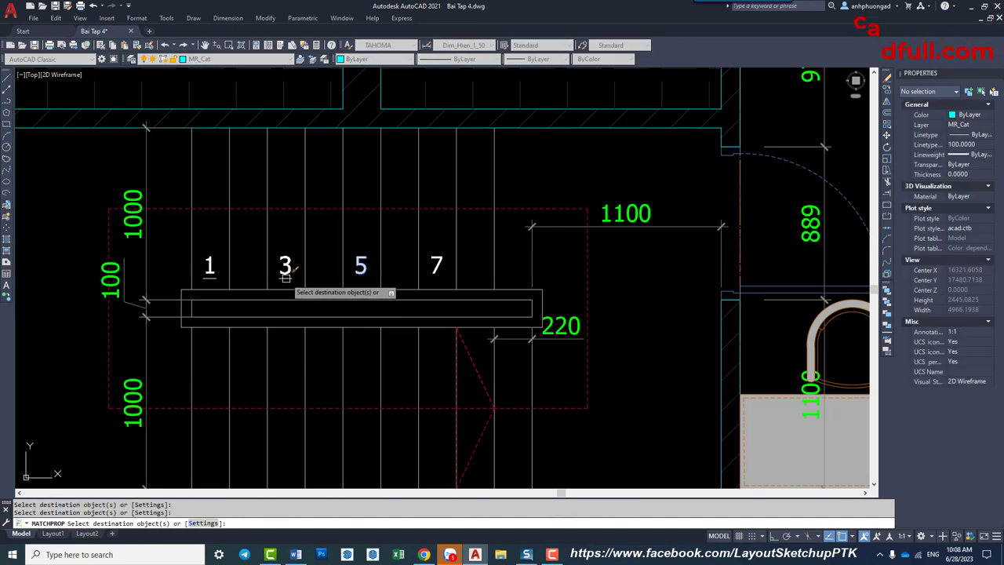
{"action": "left_click", "coordinate": [208, 273]}
{"action": "double_click", "coordinate": [288, 270]}
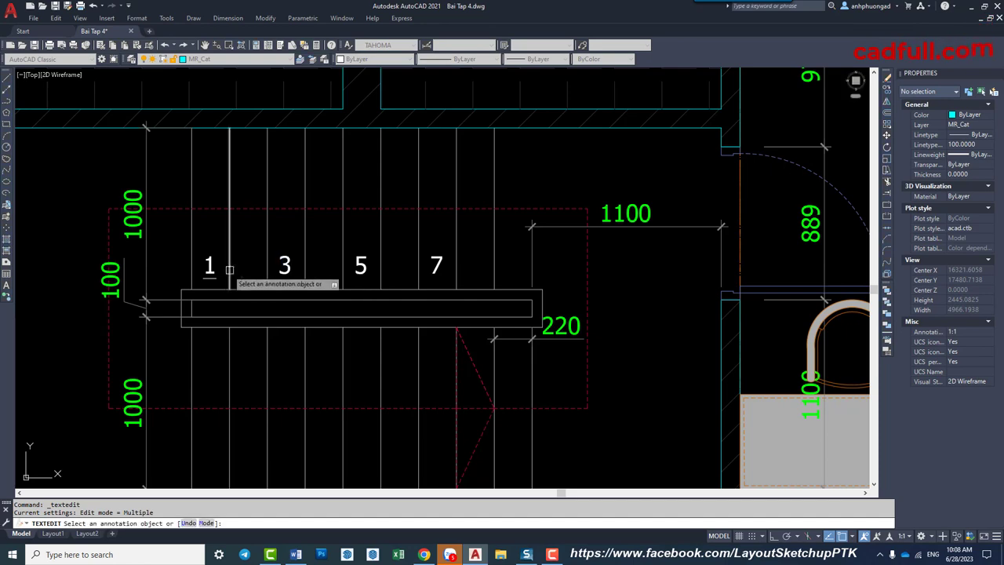
Finish editing stair number 3 and frame the plan's left-side axis bubbles.
{"action": "scroll", "coordinate": [302, 247], "scroll_direction": "down", "scroll_amount": 6}
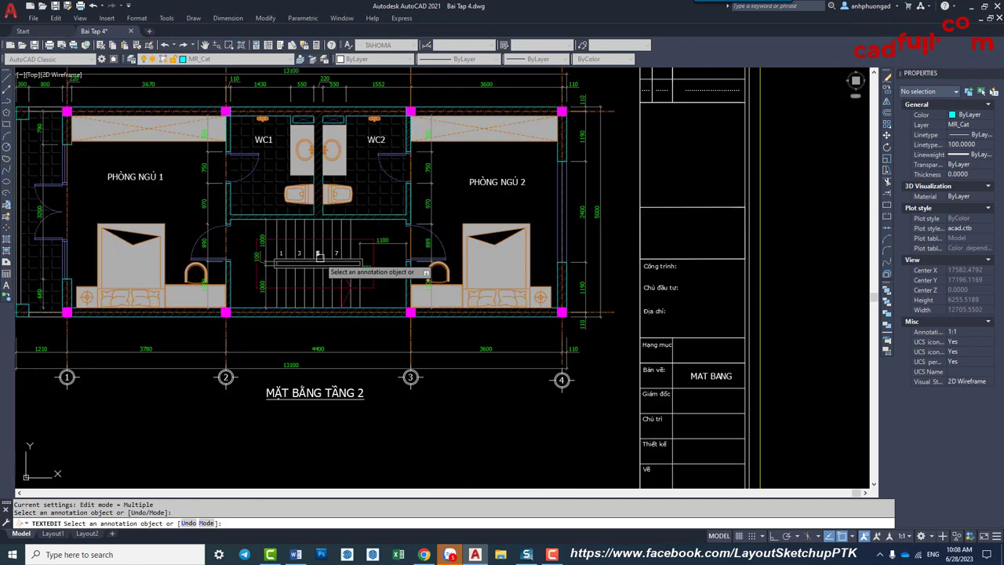
{"action": "key", "text": "Escape"}
{"action": "mouse_move", "coordinate": [365, 324]}
{"action": "middle_mouse_down"}
{"action": "mouse_move", "coordinate": [415, 332]}
{"action": "mouse_move", "coordinate": [485, 386]}
{"action": "middle_mouse_up"}
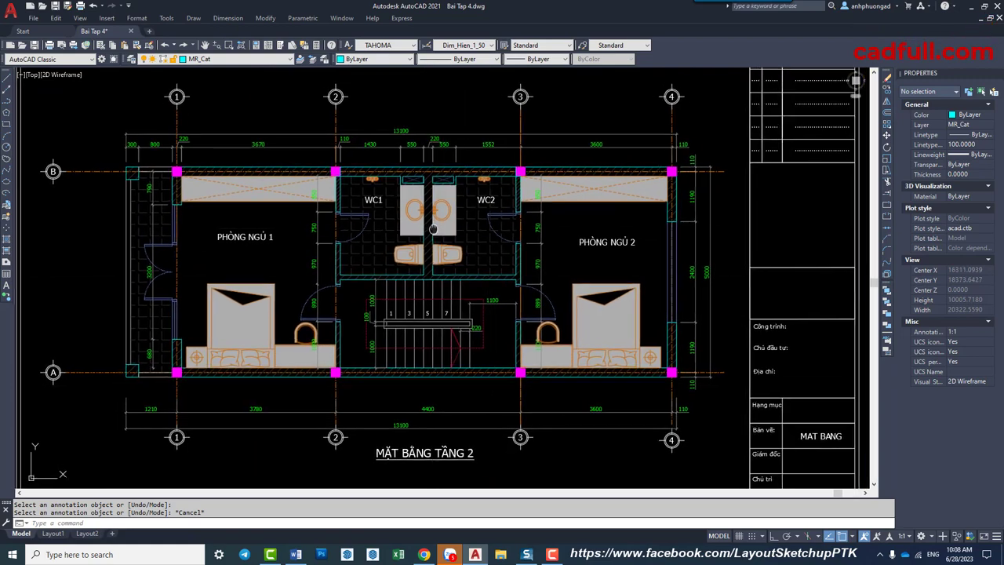
{"action": "middle_click_drag", "start_coordinate": [603, 413], "coordinate": [617, 370]}
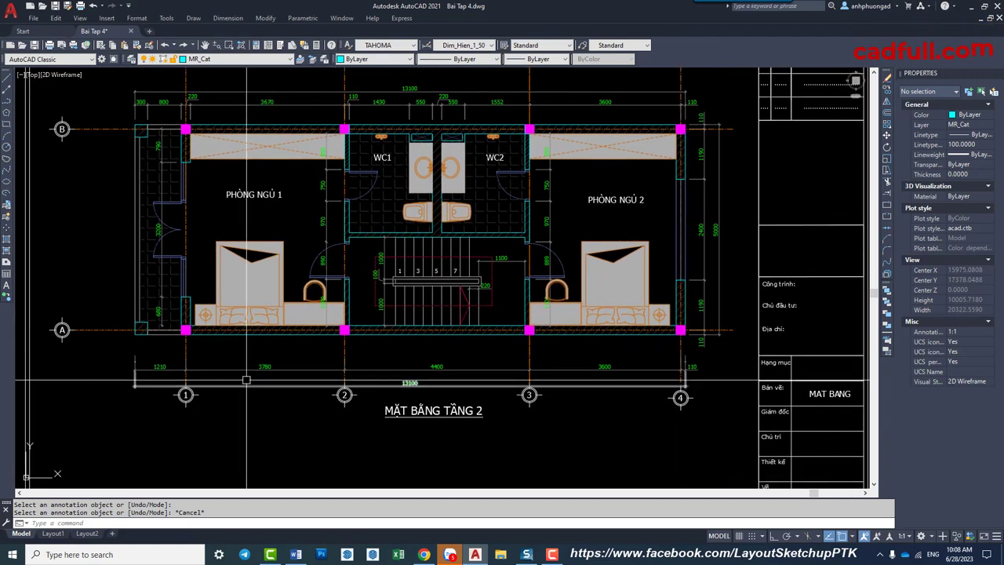
{"action": "key", "text": "Escape"}
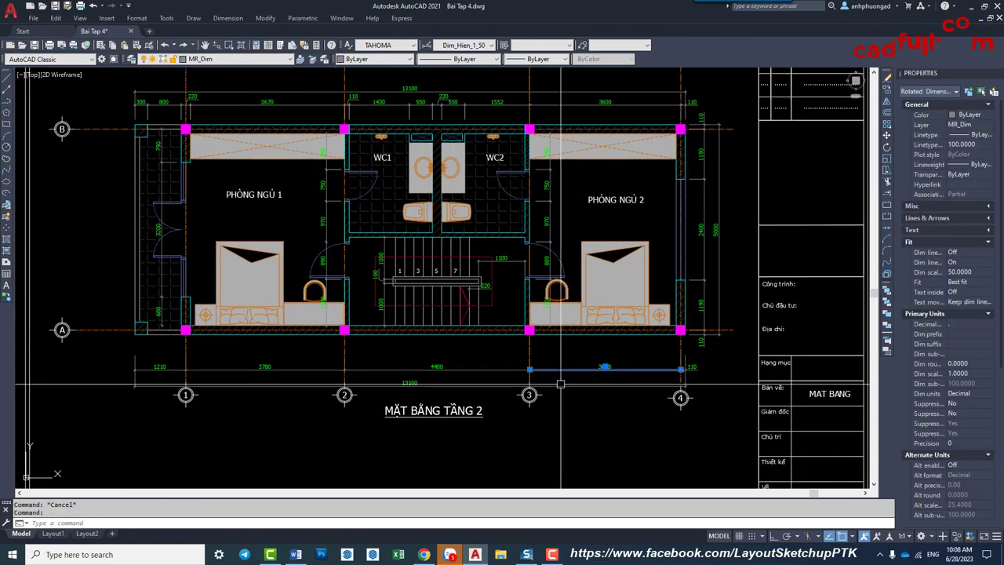
{"action": "scroll", "coordinate": [435, 351], "scroll_direction": "down", "scroll_amount": 3}
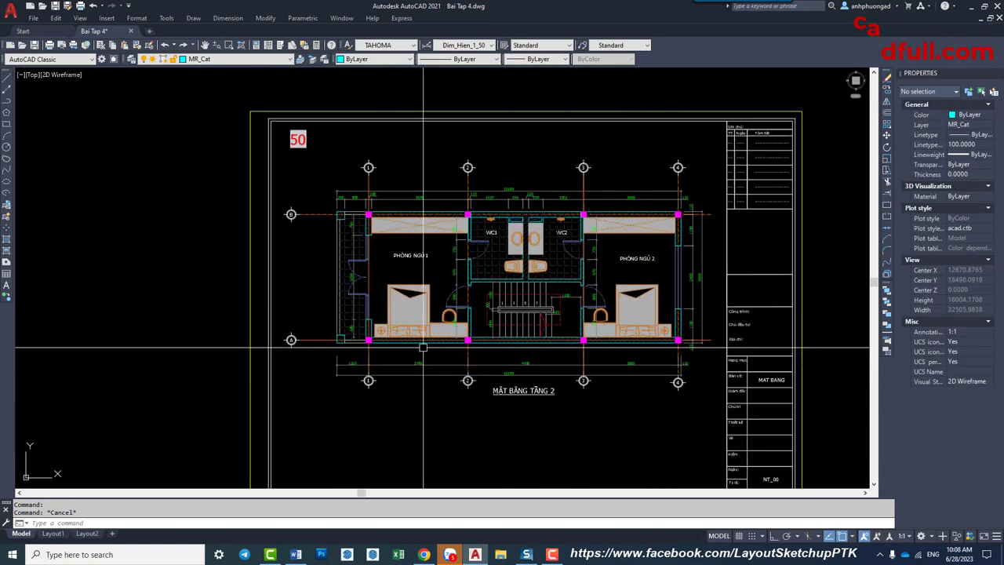
{"action": "scroll", "coordinate": [435, 351], "scroll_direction": "down", "scroll_amount": 2}
{"action": "scroll", "coordinate": [436, 330], "scroll_direction": "down", "scroll_amount": 2}
{"action": "scroll", "coordinate": [389, 318], "scroll_direction": "up", "scroll_amount": 5}
{"action": "scroll", "coordinate": [348, 236], "scroll_direction": "up", "scroll_amount": 2}
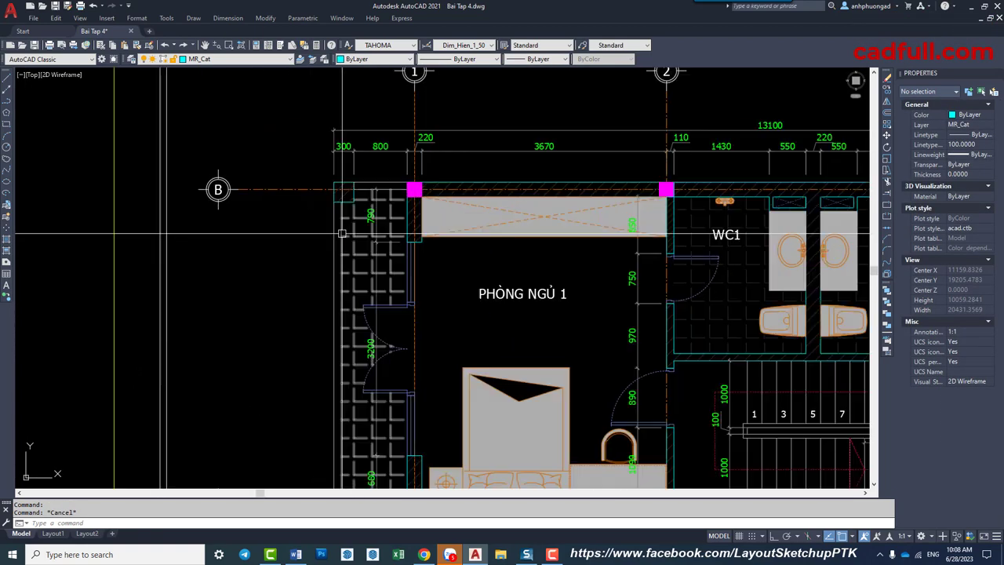
{"action": "scroll", "coordinate": [330, 189], "scroll_direction": "up", "scroll_amount": 2}
{"action": "scroll", "coordinate": [313, 160], "scroll_direction": "down", "scroll_amount": 4}
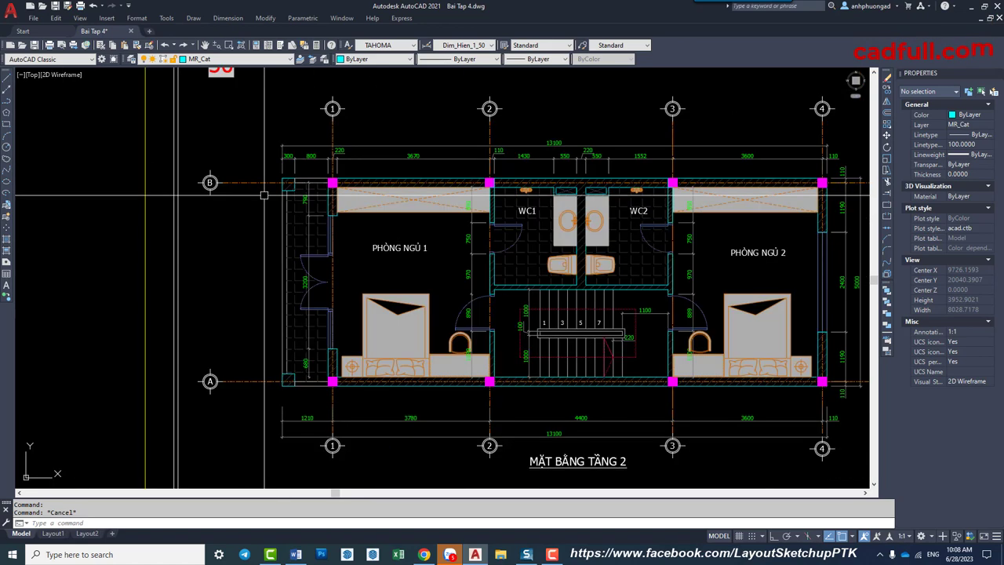
{"action": "scroll", "coordinate": [332, 208], "scroll_direction": "up", "scroll_amount": 1}
Stretch axis bubbles A and B horizontally toward the plan with Ortho on.
{"action": "type", "text": "s"}
{"action": "key", "text": "Return"}
{"action": "left_click", "coordinate": [252, 387]}
{"action": "left_click", "coordinate": [306, 149]}
{"action": "key", "text": "Return"}
{"action": "left_click", "coordinate": [259, 404]}
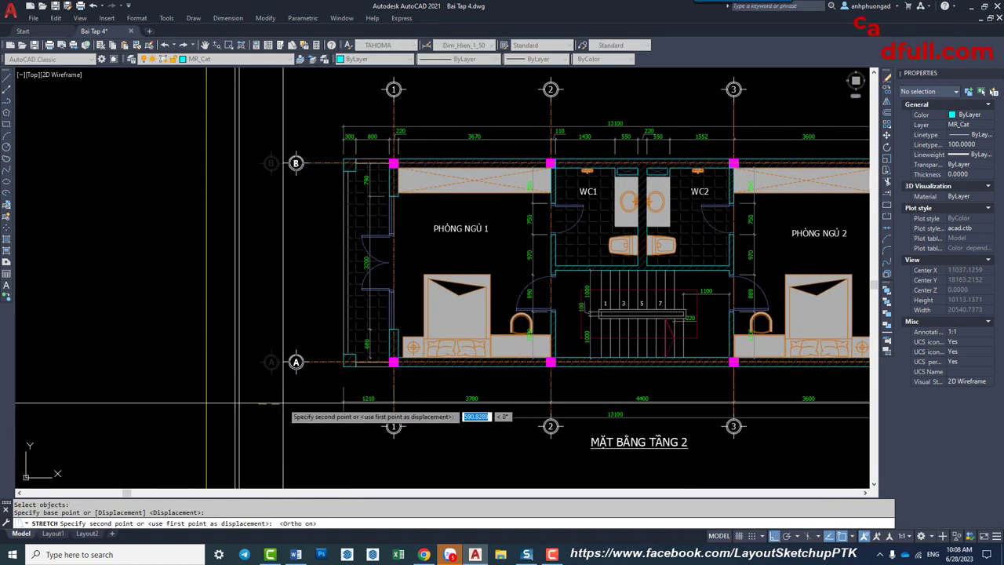
{"action": "key", "text": "F8"}
{"action": "left_click", "coordinate": [283, 406]}
Stretch the right-hand axis ends in closer to the plan.
{"action": "mouse_move", "coordinate": [761, 443]}
{"action": "middle_mouse_down"}
{"action": "mouse_move", "coordinate": [702, 418]}
{"action": "mouse_move", "coordinate": [663, 380]}
{"action": "middle_mouse_up"}
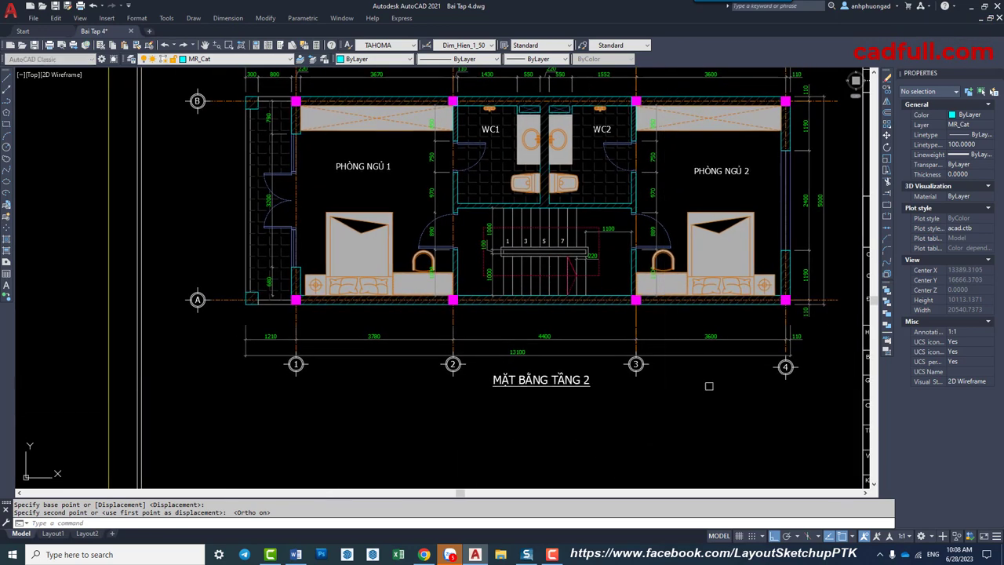
{"action": "type", "text": "s"}
{"action": "key", "text": "Return"}
{"action": "left_click", "coordinate": [820, 360]}
{"action": "left_click", "coordinate": [281, 372]}
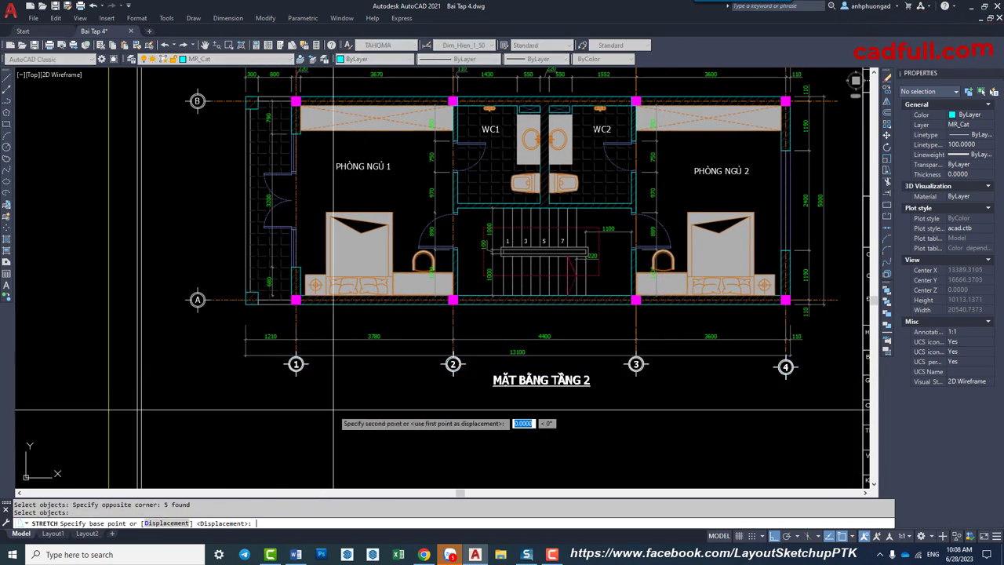
{"action": "key", "text": "Return"}
{"action": "left_click", "coordinate": [334, 411]}
{"action": "scroll", "coordinate": [854, 381], "scroll_direction": "up", "scroll_amount": 5}
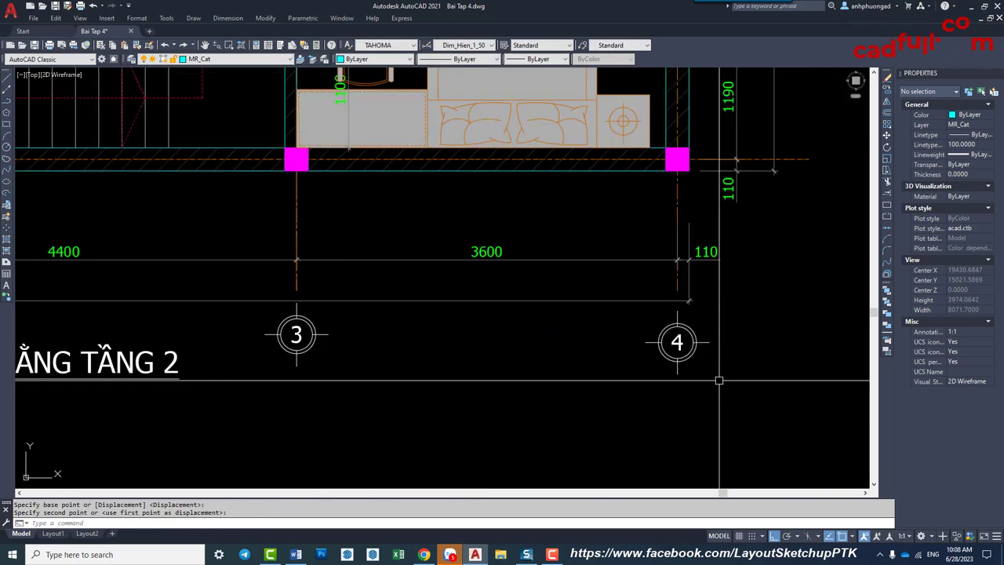
{"action": "left_click", "coordinate": [742, 370]}
{"action": "scroll", "coordinate": [741, 370], "scroll_direction": "down", "scroll_amount": 5}
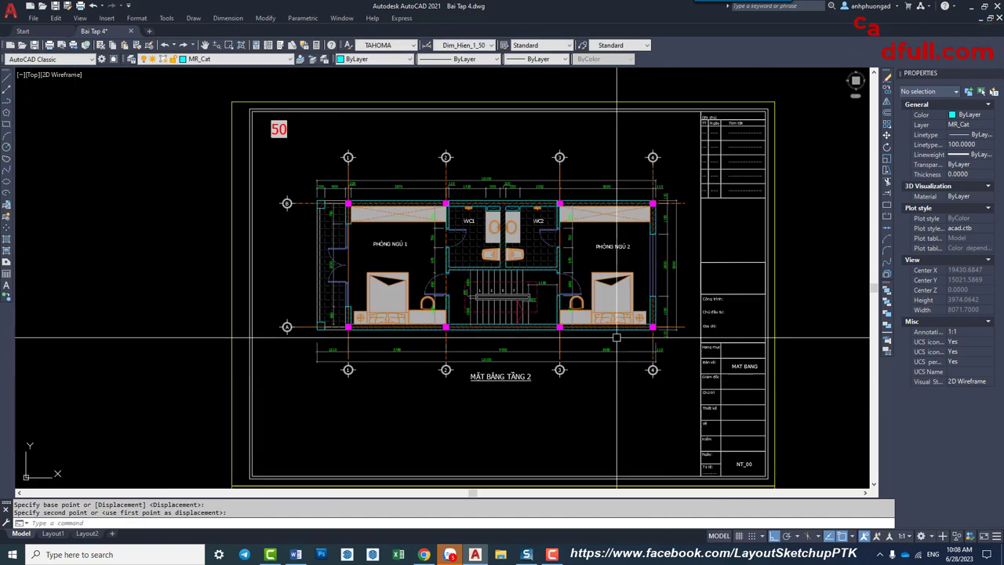
{"action": "scroll", "coordinate": [672, 177], "scroll_direction": "up", "scroll_amount": 2}
{"action": "scroll", "coordinate": [672, 177], "scroll_direction": "up", "scroll_amount": 2}
Stretch the top axis bubbles 1–4 down toward the plan.
{"action": "key", "text": "Return"}
{"action": "left_click", "coordinate": [855, 168]}
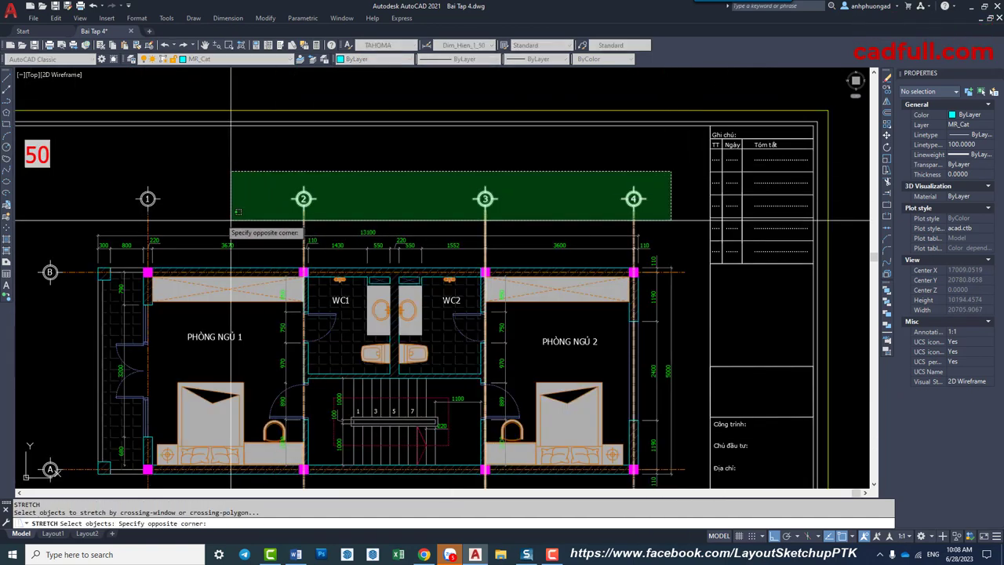
{"action": "left_click", "coordinate": [138, 224]}
{"action": "key", "text": "Return"}
{"action": "left_click", "coordinate": [200, 166]}
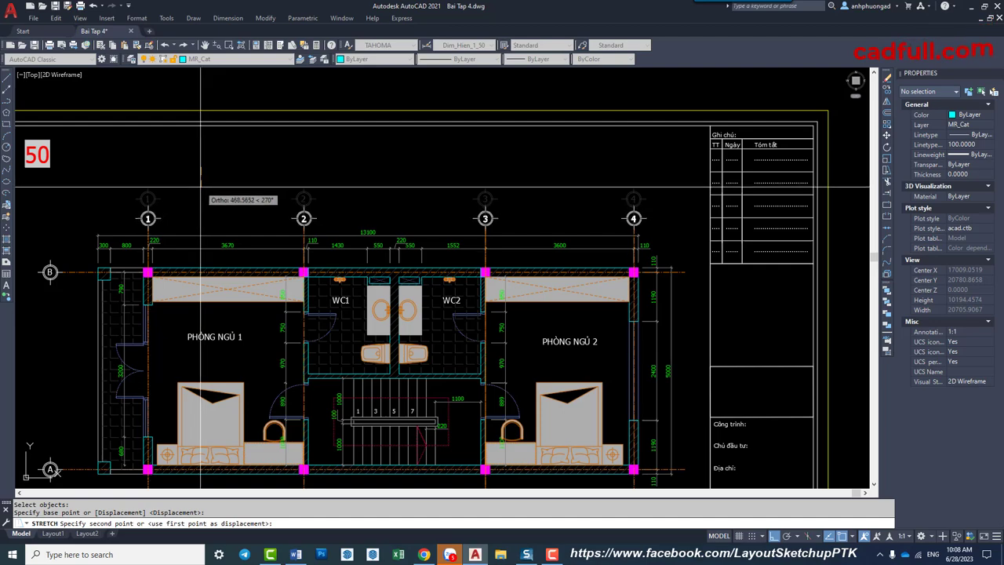
{"action": "left_click", "coordinate": [202, 188]}
{"action": "middle_click_drag", "start_coordinate": [492, 268], "coordinate": [516, 216]}
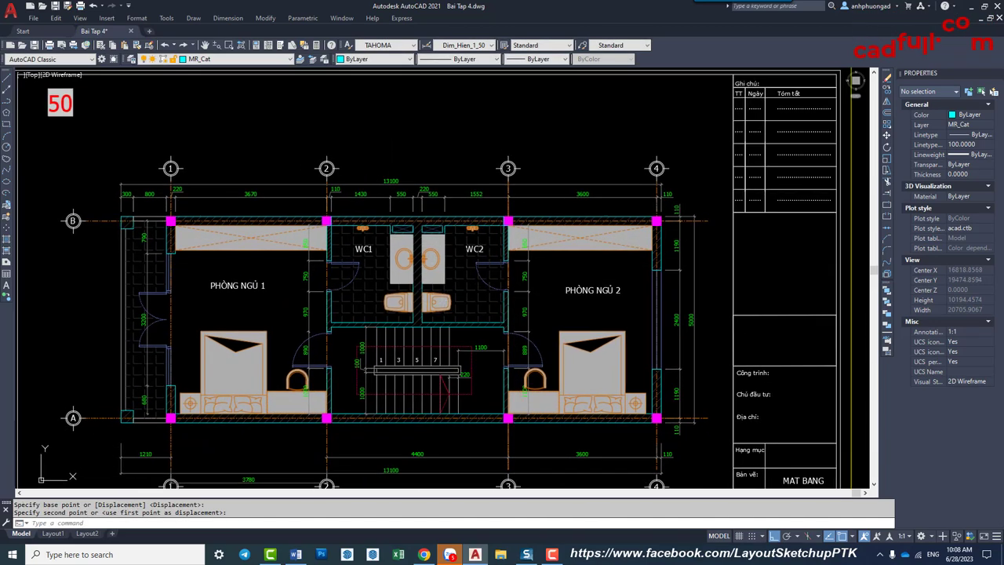
Isolate layer MR_Truc and delete the stray extra vertical axis line.
{"action": "scroll", "coordinate": [515, 217], "scroll_direction": "up", "scroll_amount": 6}
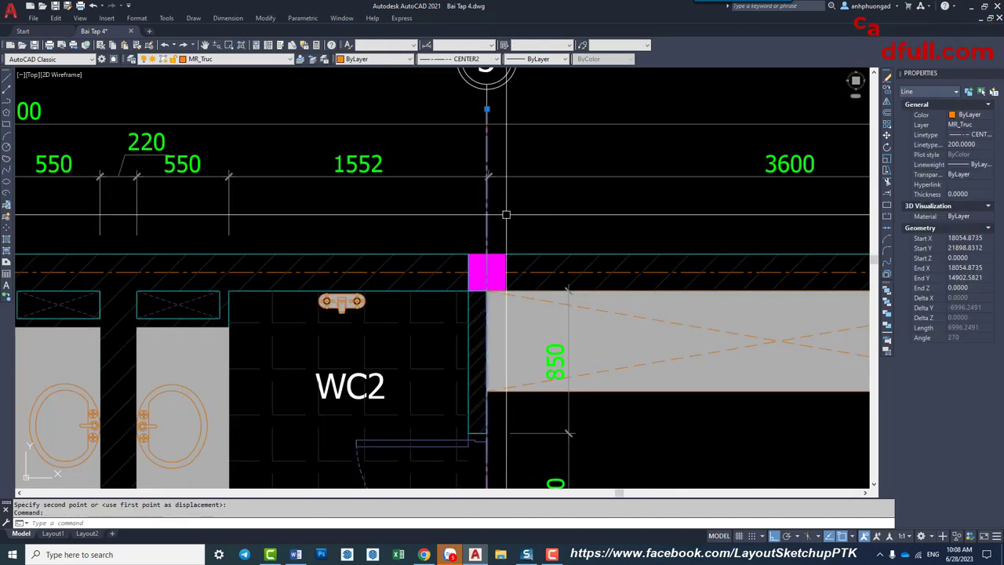
{"action": "scroll", "coordinate": [487, 210], "scroll_direction": "down", "scroll_amount": 5}
{"action": "left_click", "coordinate": [481, 228]}
{"action": "left_click", "coordinate": [475, 290]}
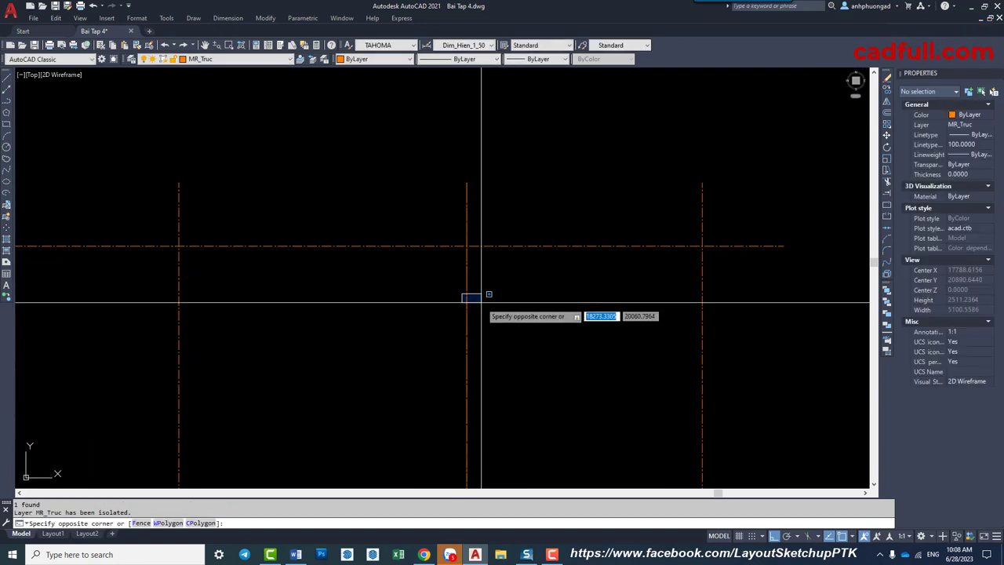
{"action": "left_click", "coordinate": [454, 305]}
{"action": "scroll", "coordinate": [511, 271], "scroll_direction": "down", "scroll_amount": 1}
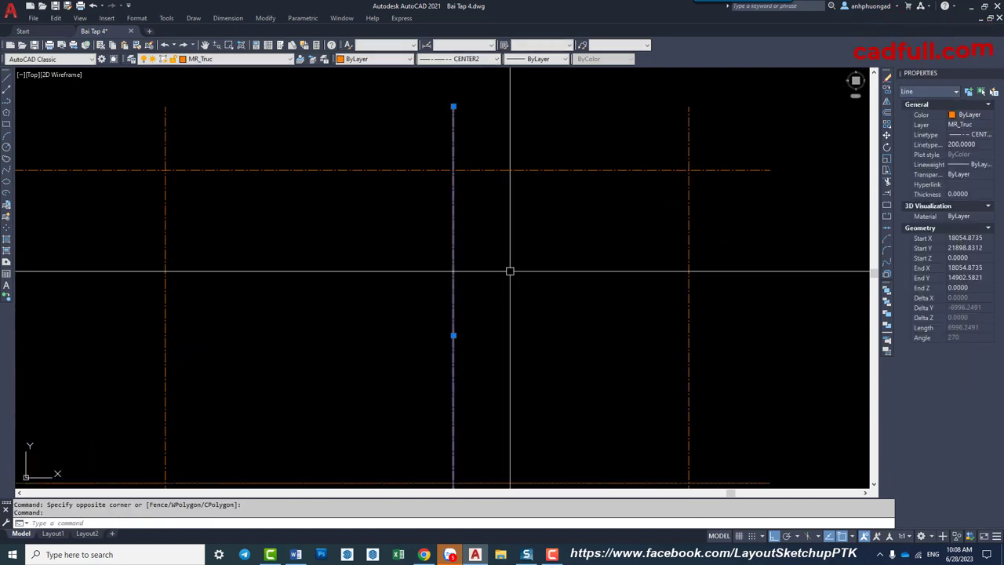
{"action": "scroll", "coordinate": [510, 280], "scroll_direction": "down", "scroll_amount": 2}
{"action": "key", "text": "Delete"}
Set the linetype scale of all six axis lines to 400.
{"action": "scroll", "coordinate": [511, 285], "scroll_direction": "down", "scroll_amount": 3}
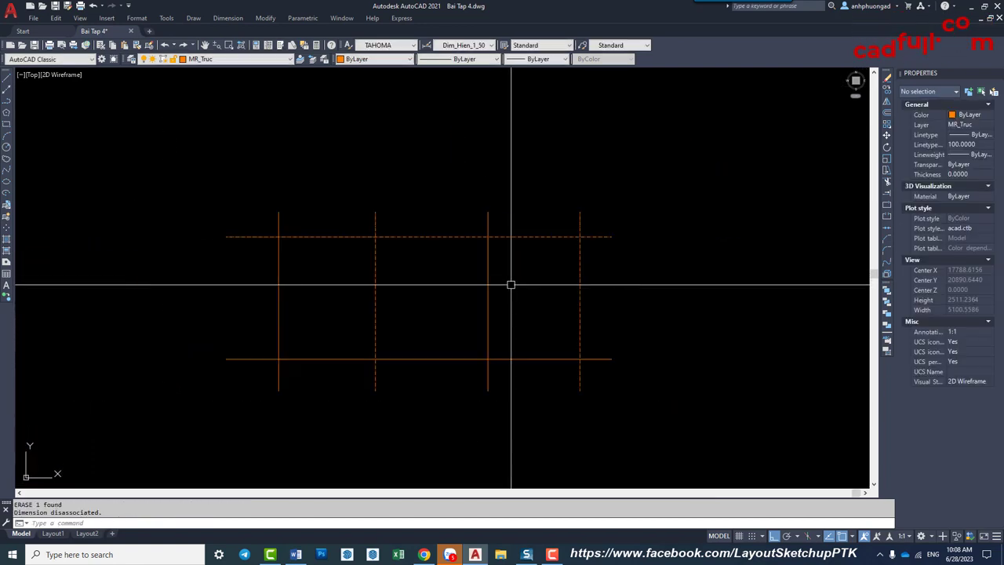
{"action": "left_click", "coordinate": [620, 209]}
{"action": "left_click", "coordinate": [340, 370]}
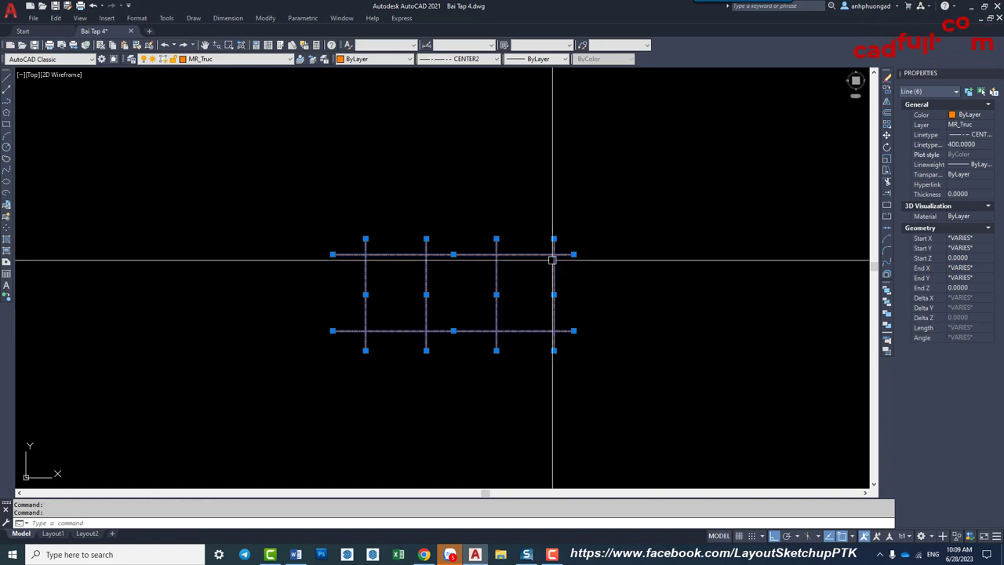
{"action": "scroll", "coordinate": [525, 282], "scroll_direction": "up", "scroll_amount": 2}
{"action": "scroll", "coordinate": [538, 249], "scroll_direction": "down", "scroll_amount": 1}
{"action": "key", "text": "Escape"}
Restore every layer with LAYON and recentre the plan.
{"action": "type", "text": "layon"}
{"action": "key", "text": "Return"}
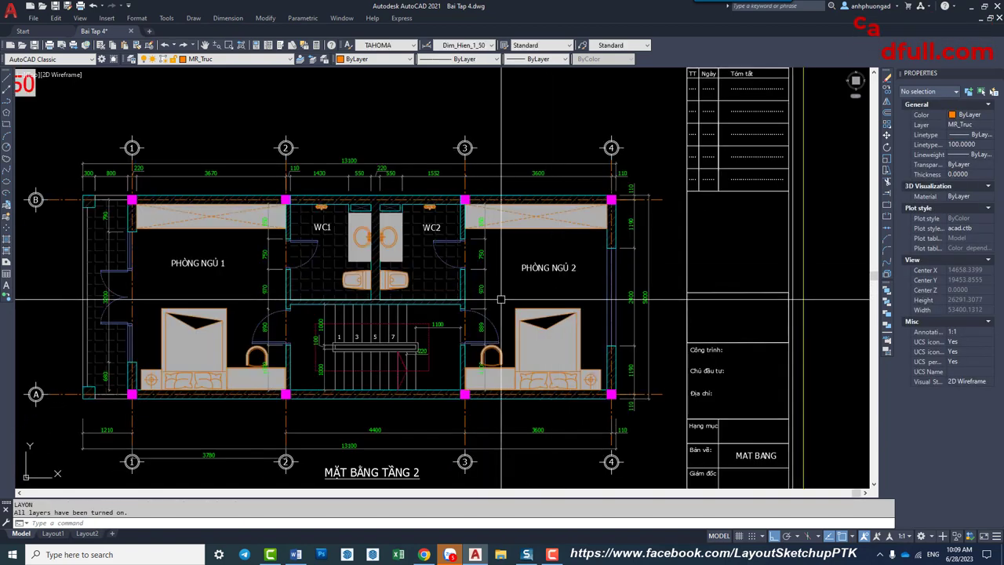
{"action": "middle_click_drag", "start_coordinate": [500, 298], "coordinate": [529, 296]}
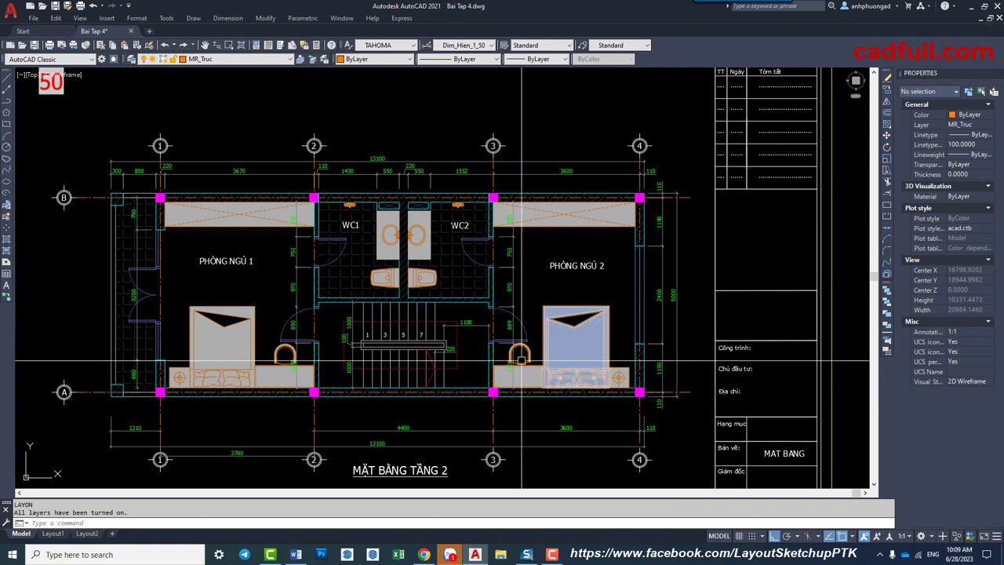
{"action": "middle_click_drag", "start_coordinate": [522, 360], "coordinate": [565, 351]}
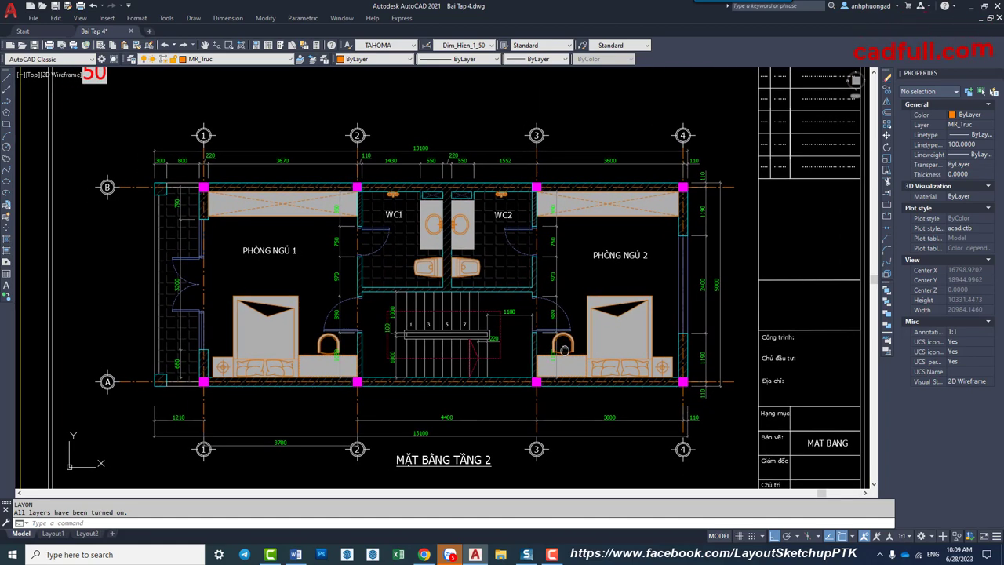
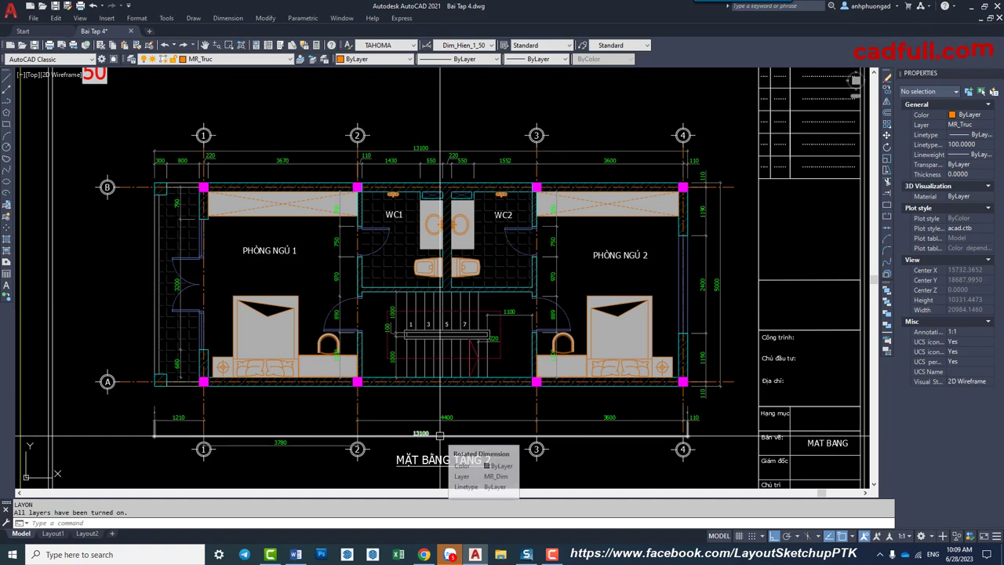
Move bedroom 2's nightstand 100 units to the right.
{"action": "scroll", "coordinate": [670, 365], "scroll_direction": "up", "scroll_amount": 6}
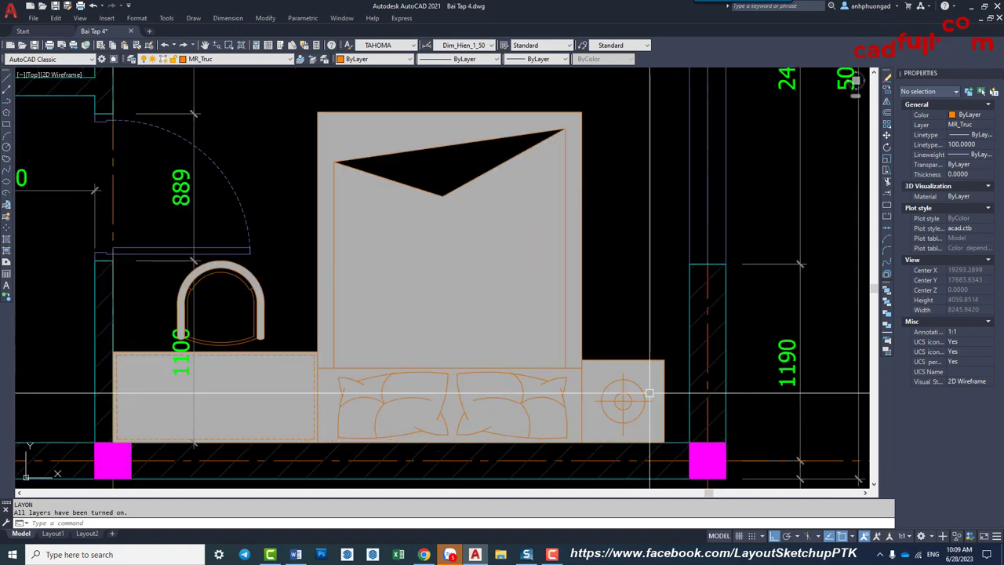
{"action": "middle_click_drag", "start_coordinate": [650, 392], "coordinate": [623, 314]}
{"action": "type", "text": "m"}
{"action": "key", "text": "Return"}
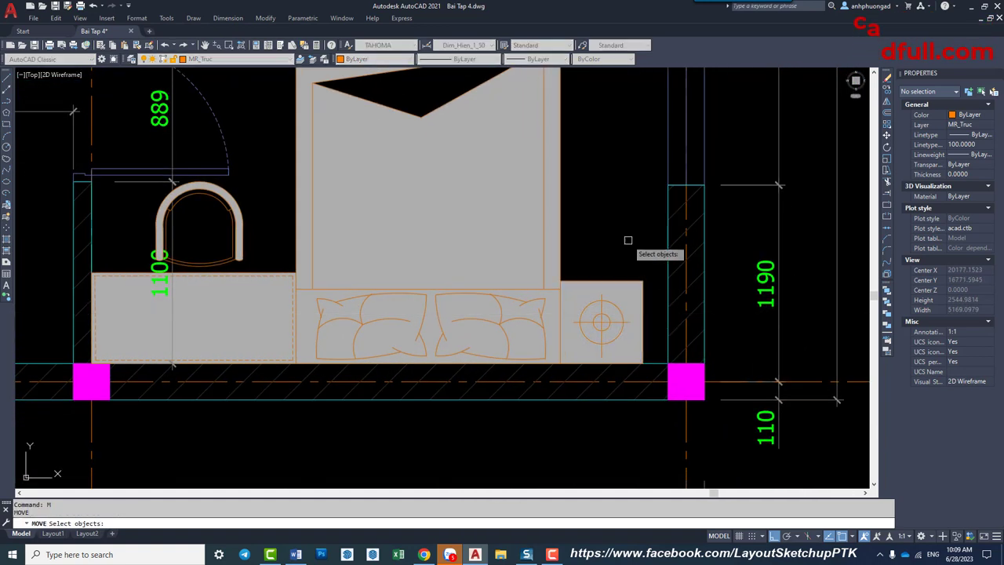
{"action": "left_click", "coordinate": [606, 320]}
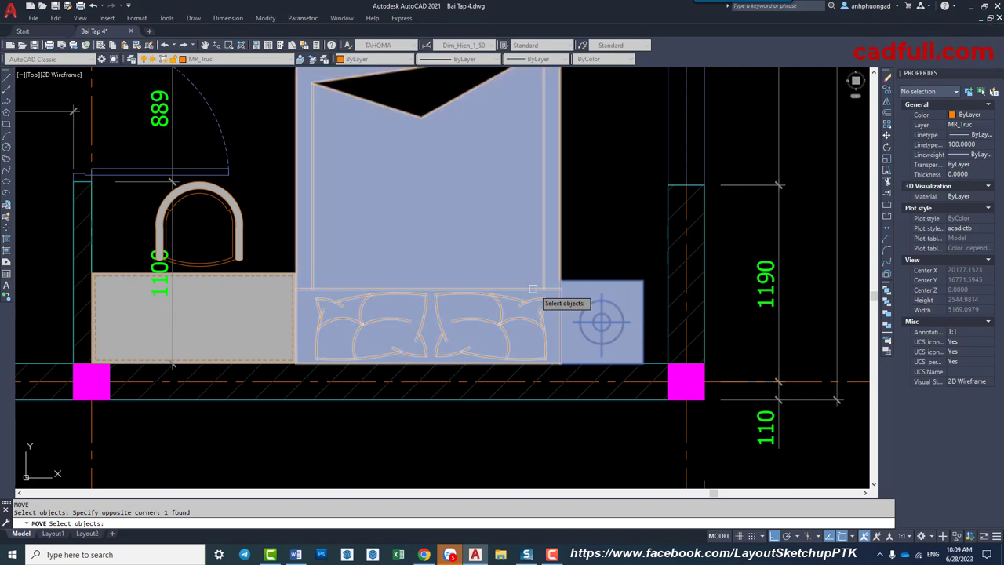
{"action": "key", "text": "Return"}
{"action": "left_click", "coordinate": [603, 220]}
{"action": "type", "text": "100"}
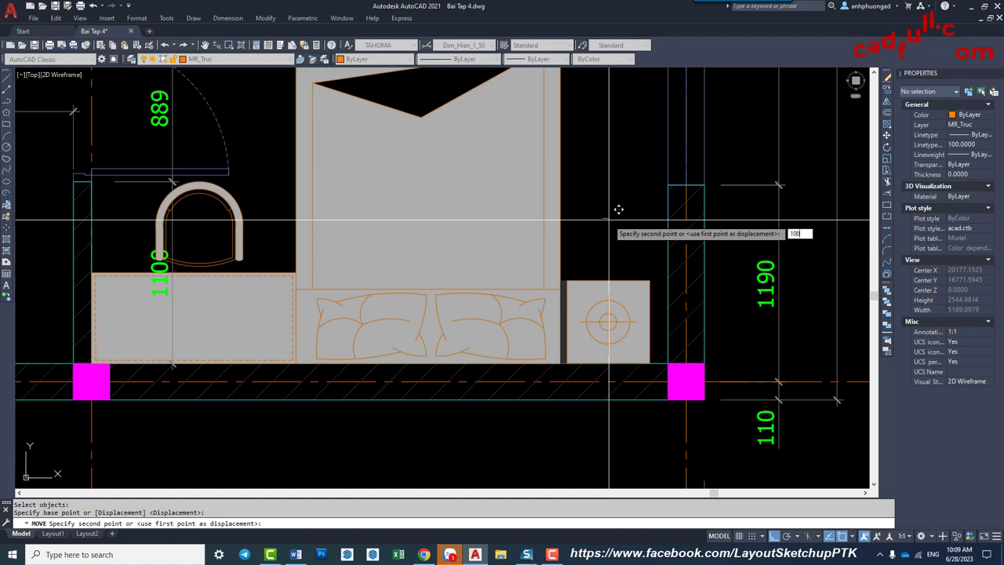
{"action": "key", "text": "Return"}
Move the bed 50 units to the right.
{"action": "key", "text": "space"}
{"action": "left_click", "coordinate": [559, 220]}
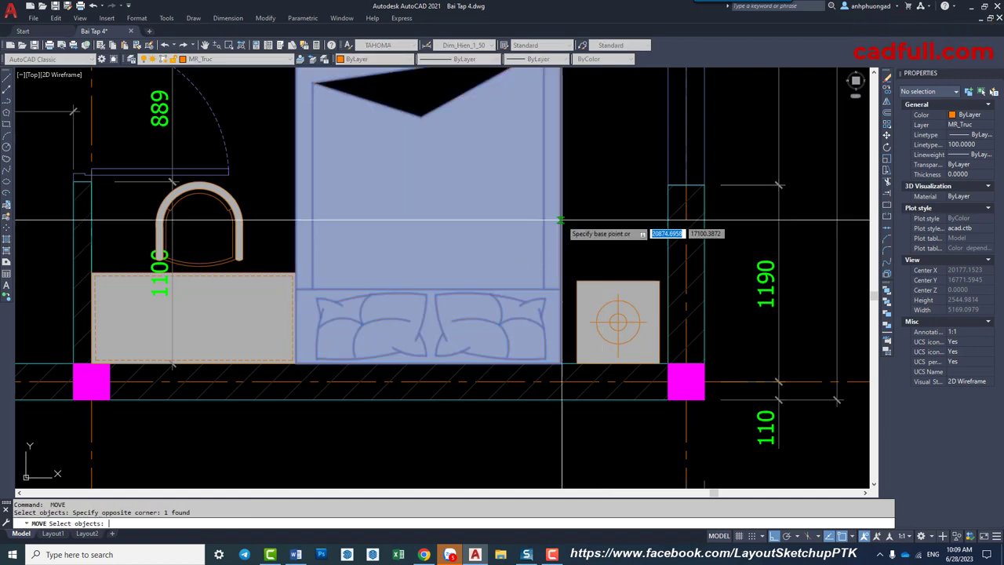
{"action": "key", "text": "Return"}
{"action": "left_click", "coordinate": [588, 202]}
{"action": "type", "text": "50"}
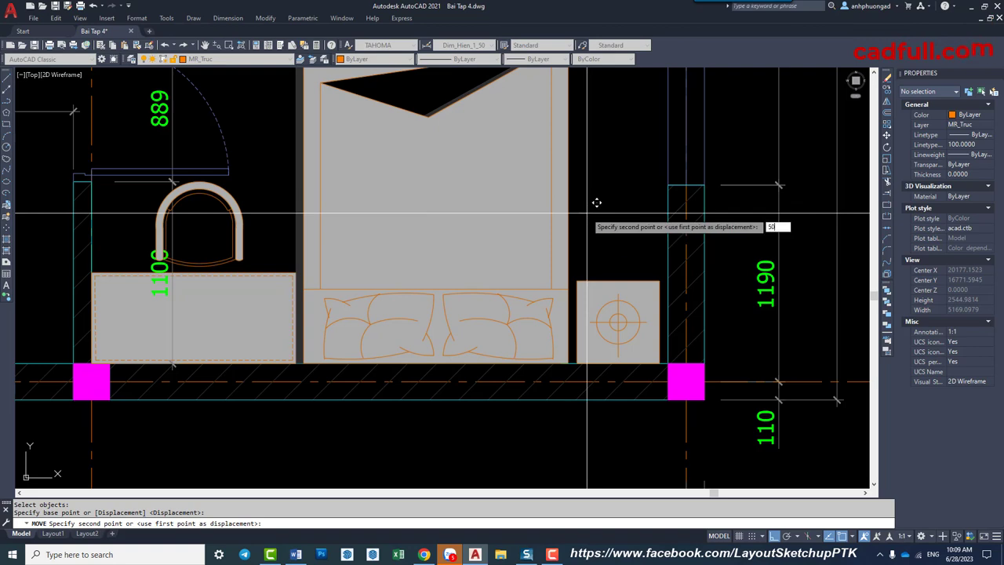
{"action": "key", "text": "Return"}
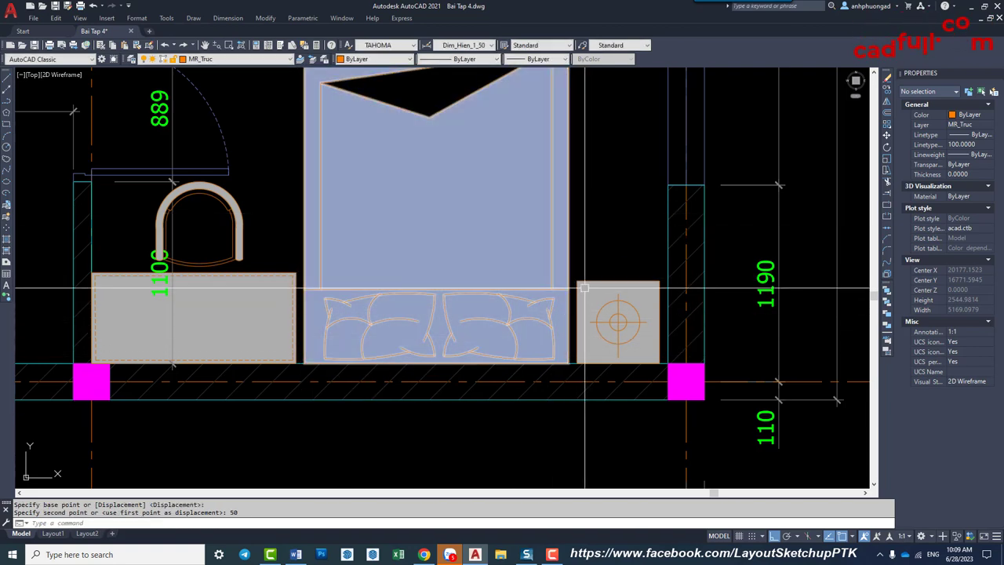
Zoom and pan around bedroom 2 to inspect its lower wall, wardrobe and shifted furniture.
{"action": "scroll", "coordinate": [421, 346], "scroll_direction": "down", "scroll_amount": 2}
{"action": "scroll", "coordinate": [335, 317], "scroll_direction": "up", "scroll_amount": 2}
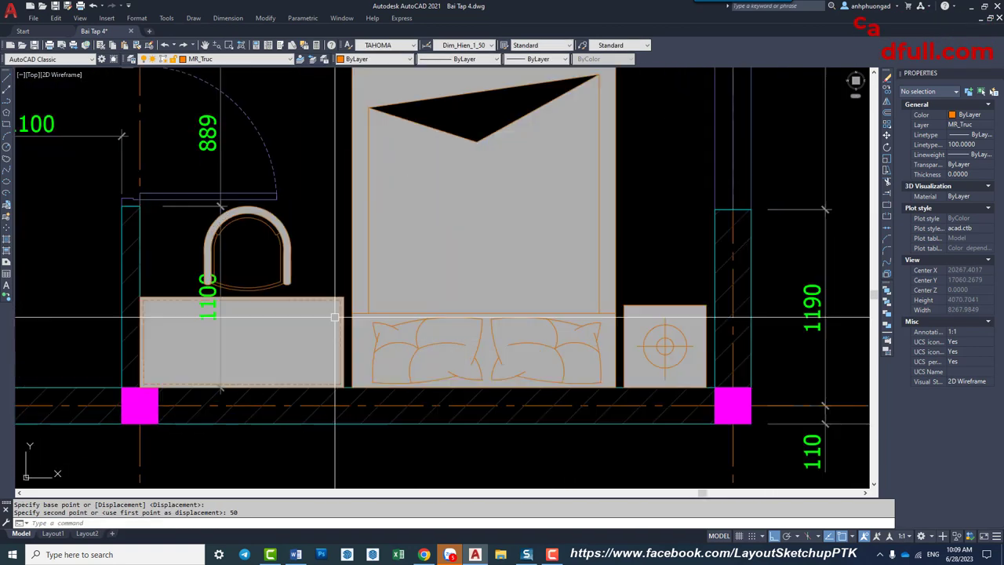
{"action": "scroll", "coordinate": [380, 335], "scroll_direction": "up", "scroll_amount": 3}
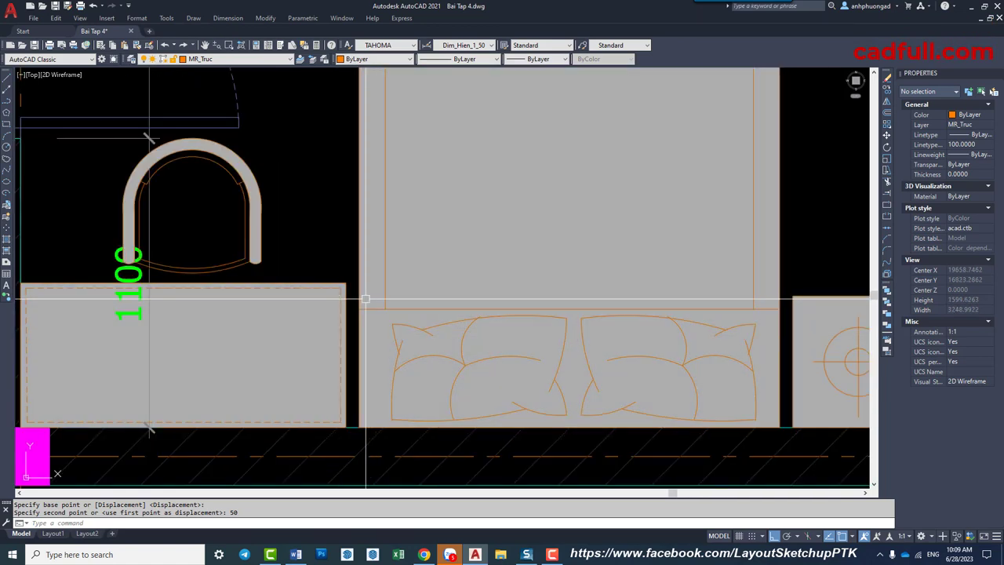
{"action": "scroll", "coordinate": [348, 314], "scroll_direction": "down", "scroll_amount": 3}
{"action": "scroll", "coordinate": [337, 302], "scroll_direction": "up", "scroll_amount": 3}
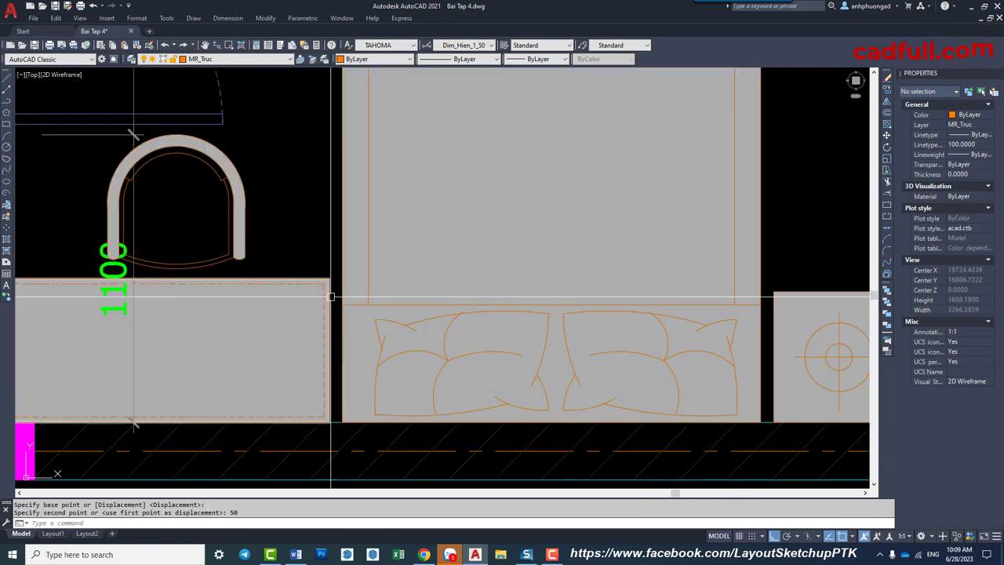
{"action": "scroll", "coordinate": [343, 306], "scroll_direction": "down", "scroll_amount": 1}
{"action": "middle_click_drag", "start_coordinate": [344, 306], "coordinate": [349, 337]}
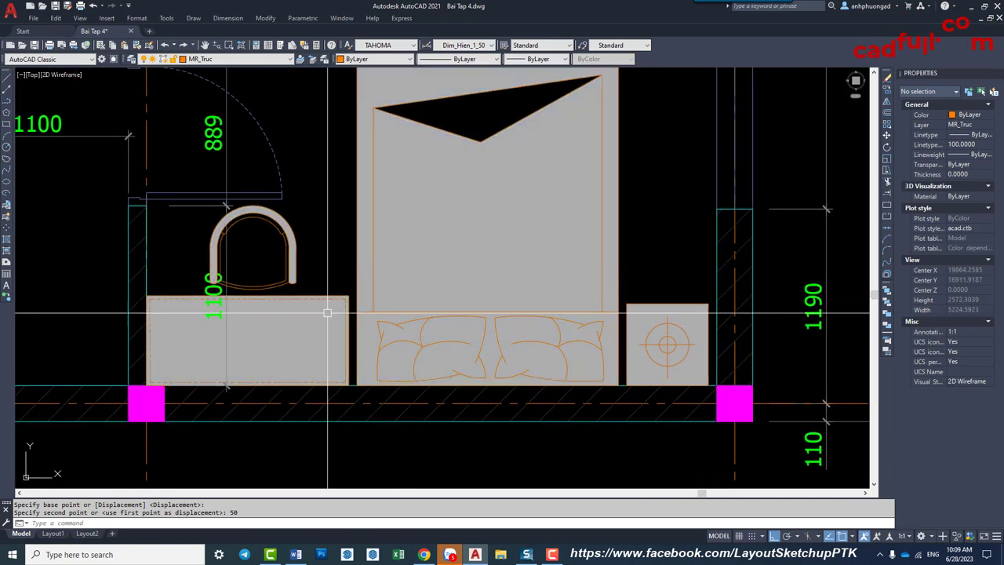
{"action": "scroll", "coordinate": [544, 346], "scroll_direction": "down", "scroll_amount": 1}
{"action": "scroll", "coordinate": [544, 346], "scroll_direction": "down", "scroll_amount": 3}
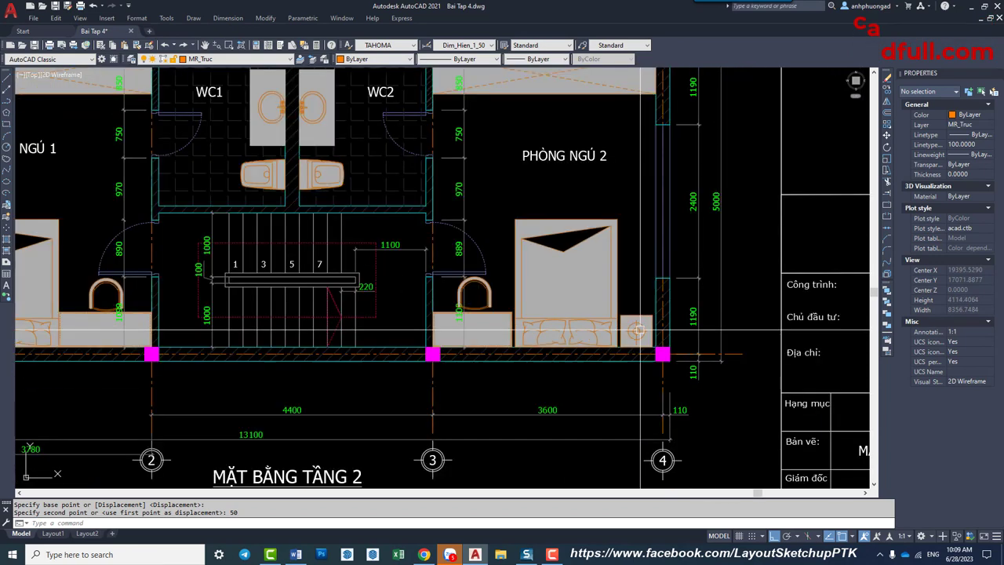
{"action": "middle_click_drag", "start_coordinate": [594, 346], "coordinate": [494, 411]}
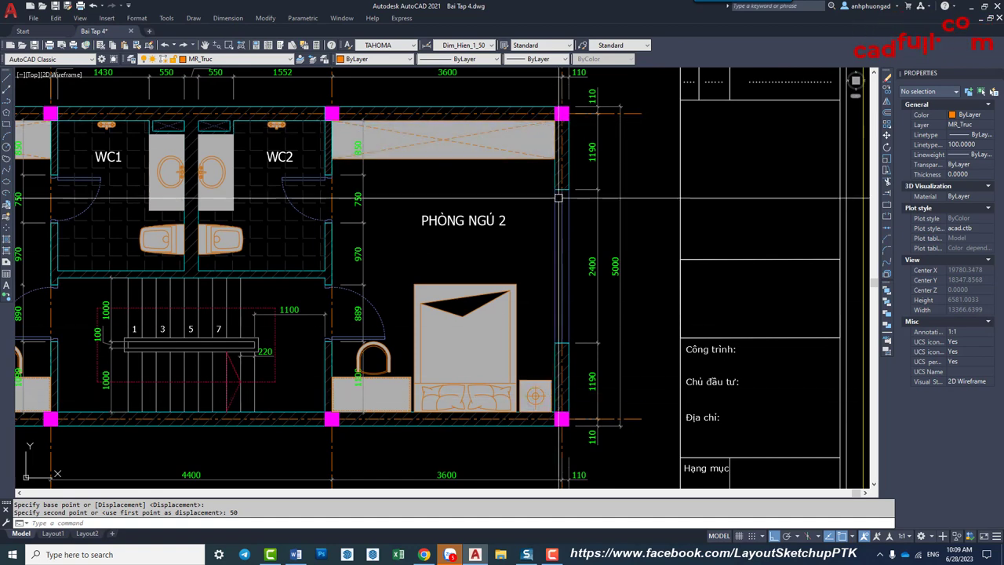
{"action": "scroll", "coordinate": [554, 135], "scroll_direction": "up", "scroll_amount": 1}
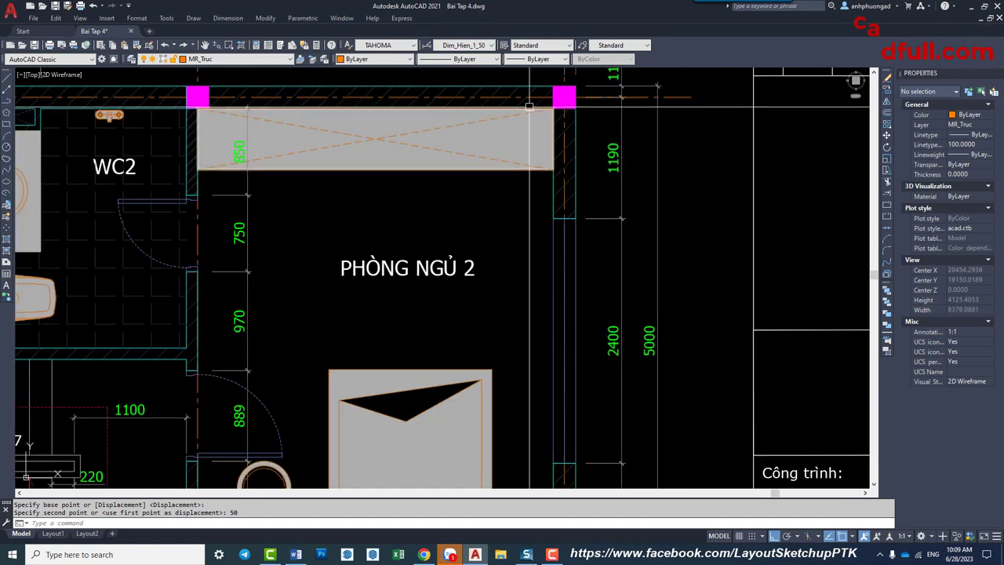
{"action": "scroll", "coordinate": [541, 192], "scroll_direction": "down", "scroll_amount": 1}
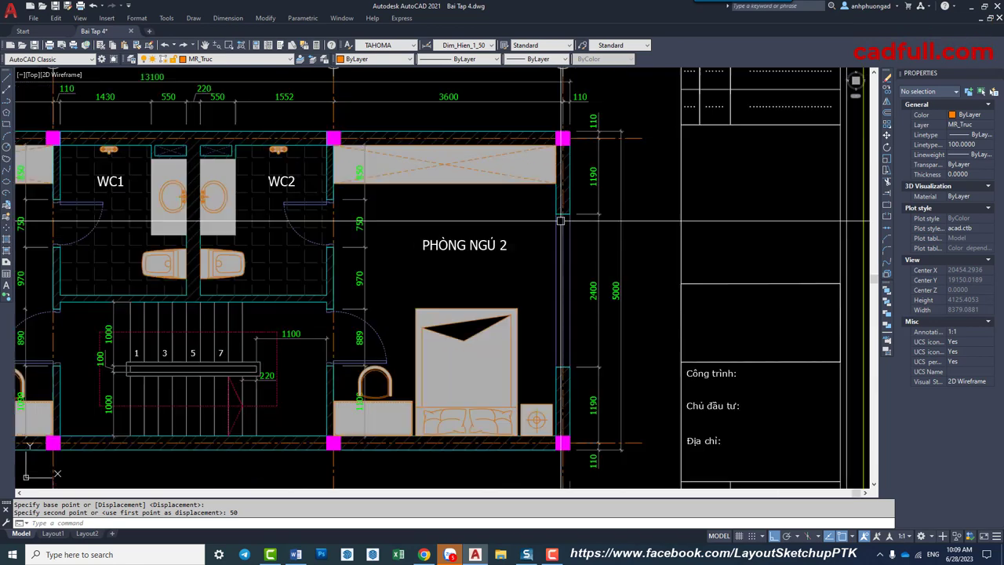
{"action": "scroll", "coordinate": [537, 396], "scroll_direction": "up", "scroll_amount": 1}
{"action": "scroll", "coordinate": [554, 426], "scroll_direction": "up", "scroll_amount": 1}
{"action": "scroll", "coordinate": [554, 426], "scroll_direction": "down", "scroll_amount": 2}
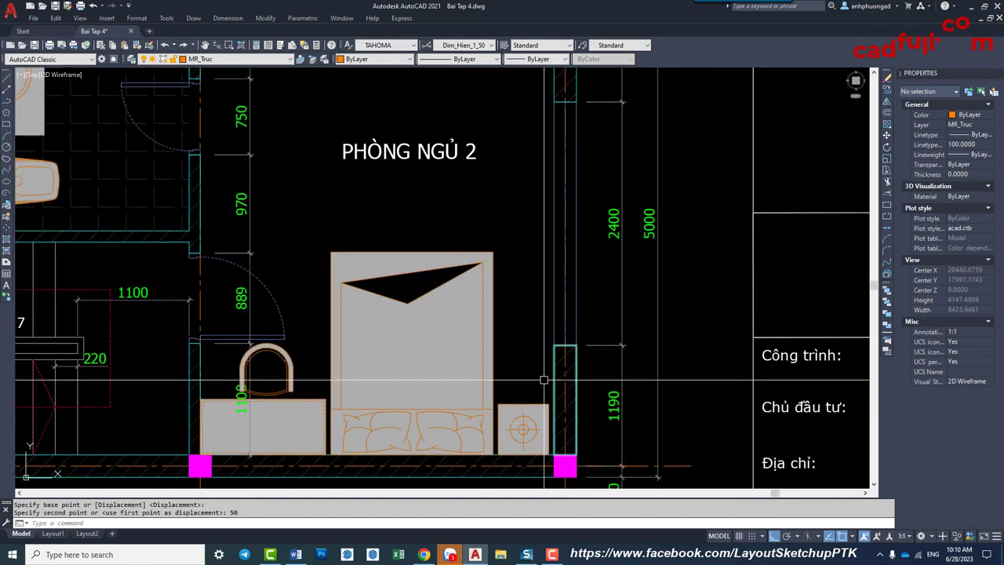
Draw a vertical line about 3217 units long along bedroom 2's right wall beside the wardrobe.
{"action": "type", "text": "l"}
{"action": "key", "text": "Return"}
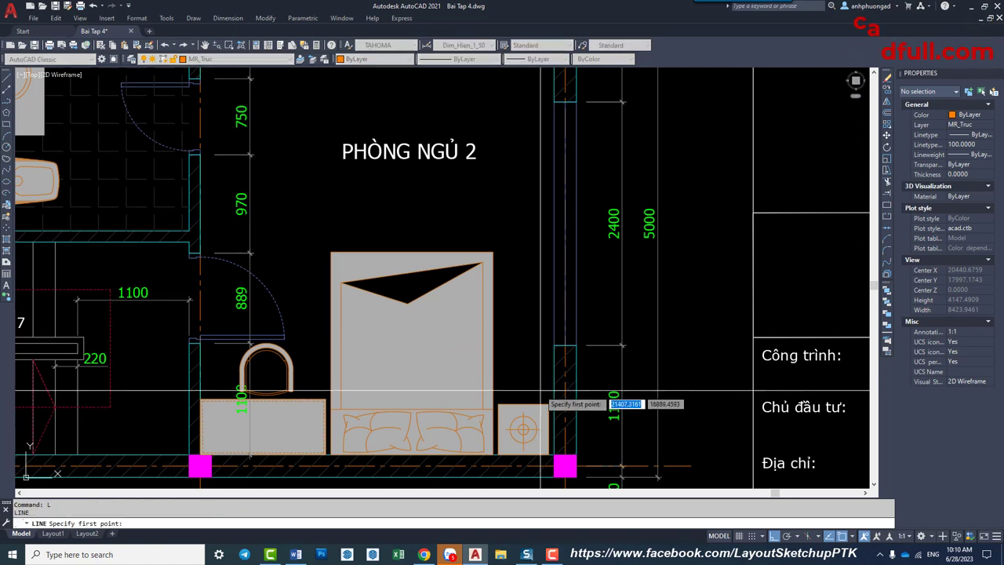
{"action": "middle_click_drag", "start_coordinate": [549, 213], "coordinate": [556, 365]}
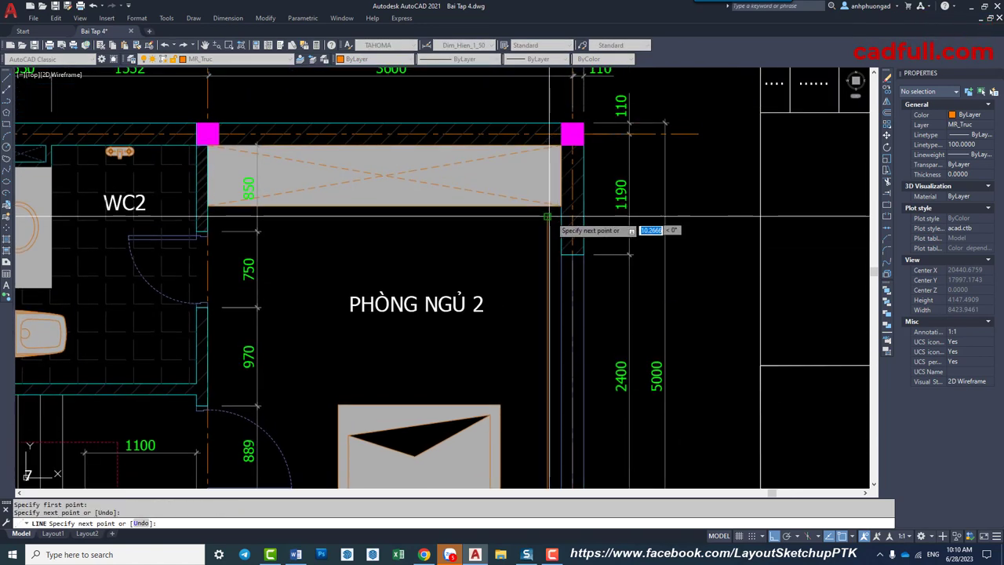
{"action": "scroll", "coordinate": [547, 216], "scroll_direction": "down", "scroll_amount": 3}
{"action": "key", "text": "Escape"}
Load the ZIGZAG linetype into the drawing through the linetype manager.
{"action": "left_click", "coordinate": [553, 294]}
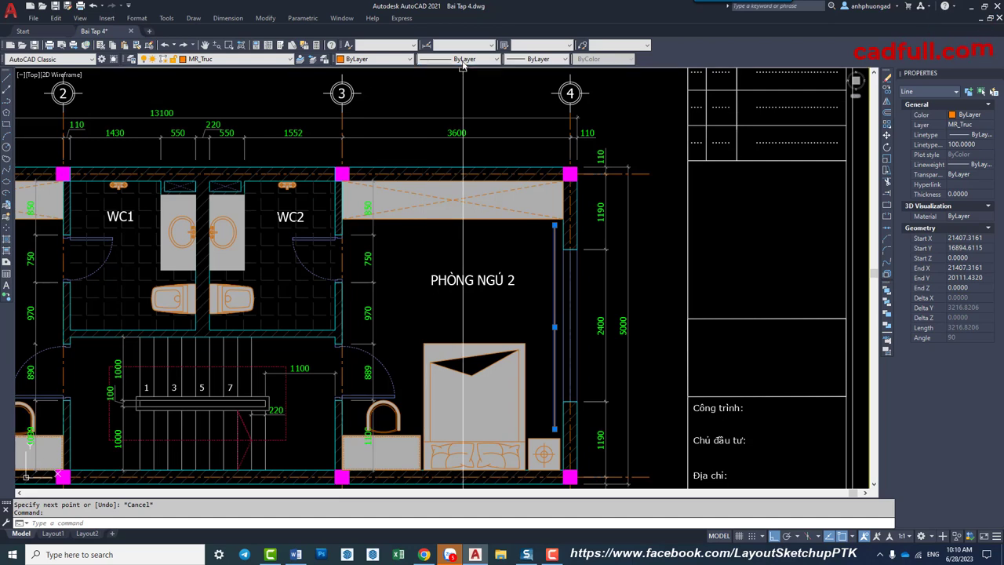
{"action": "left_click", "coordinate": [465, 128]}
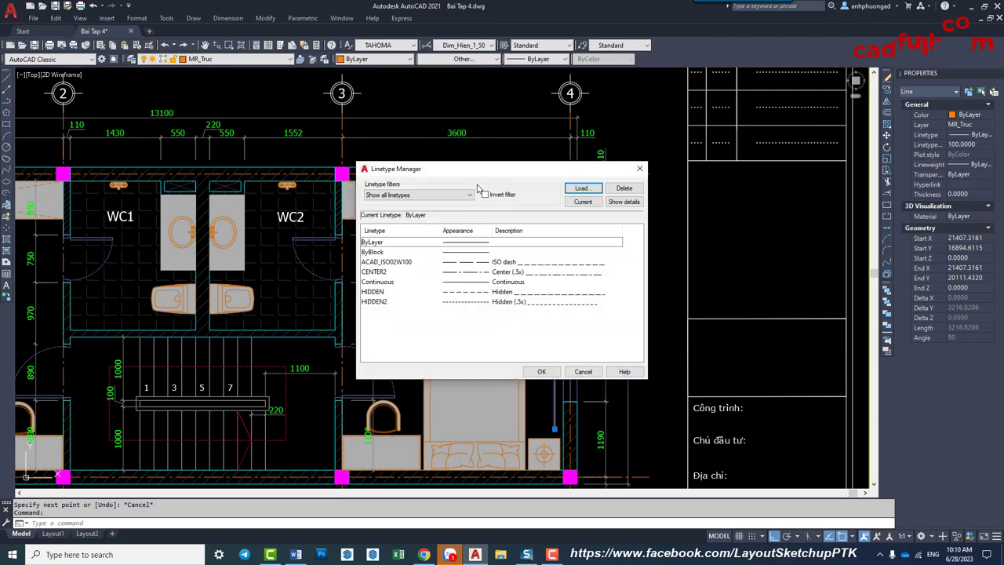
{"action": "left_click", "coordinate": [582, 189]}
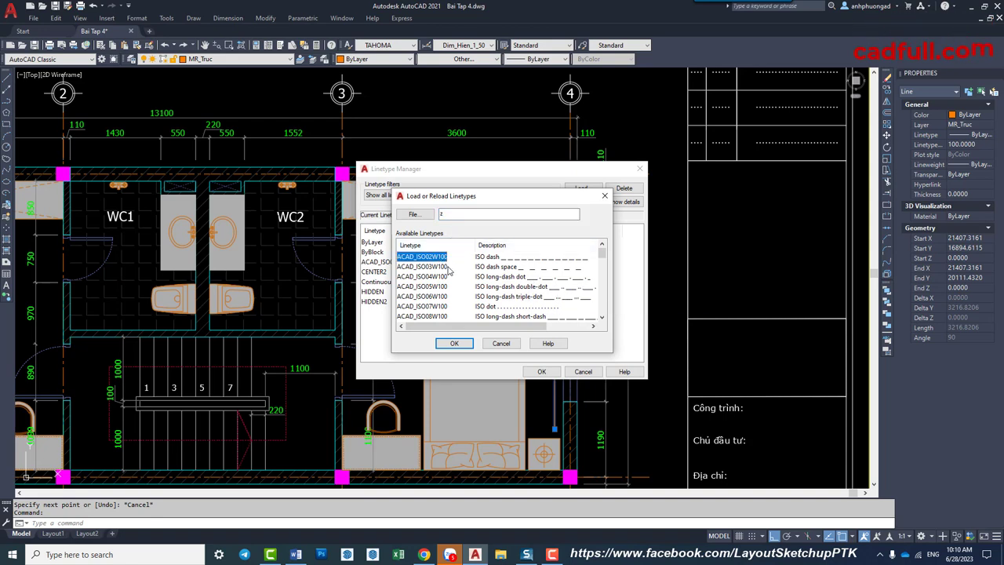
{"action": "left_click", "coordinate": [455, 344]}
{"action": "left_click", "coordinate": [541, 371]}
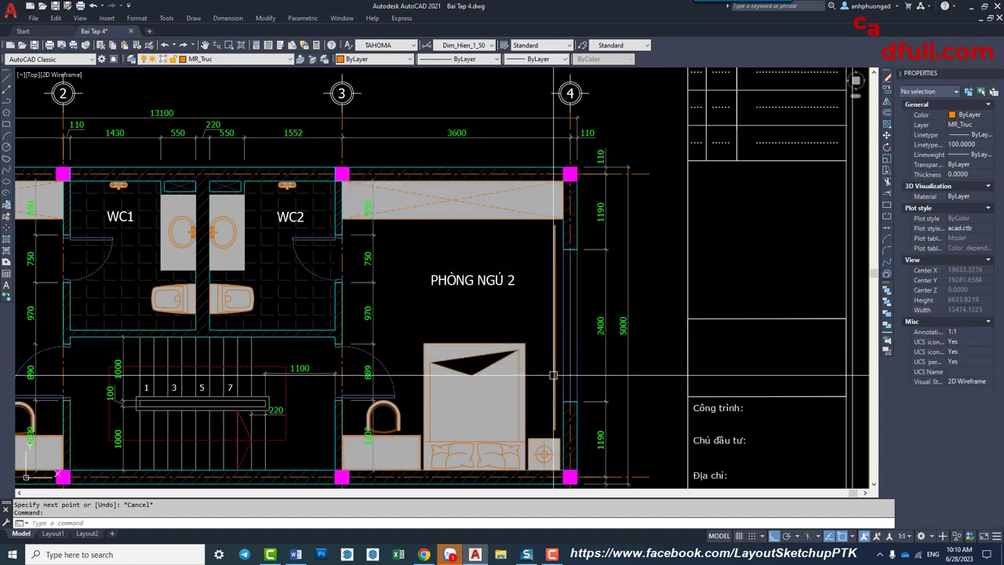
Give the new vertical line the ZIGZAG linetype.
{"action": "left_click", "coordinate": [465, 59]}
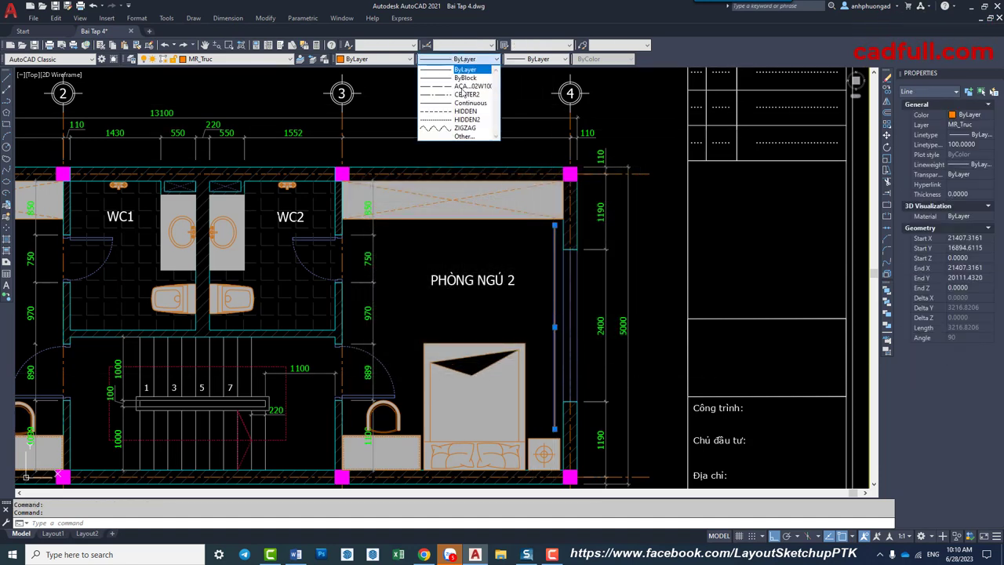
{"action": "left_click", "coordinate": [465, 129]}
{"action": "middle_click_drag", "start_coordinate": [896, 297], "coordinate": [865, 259]}
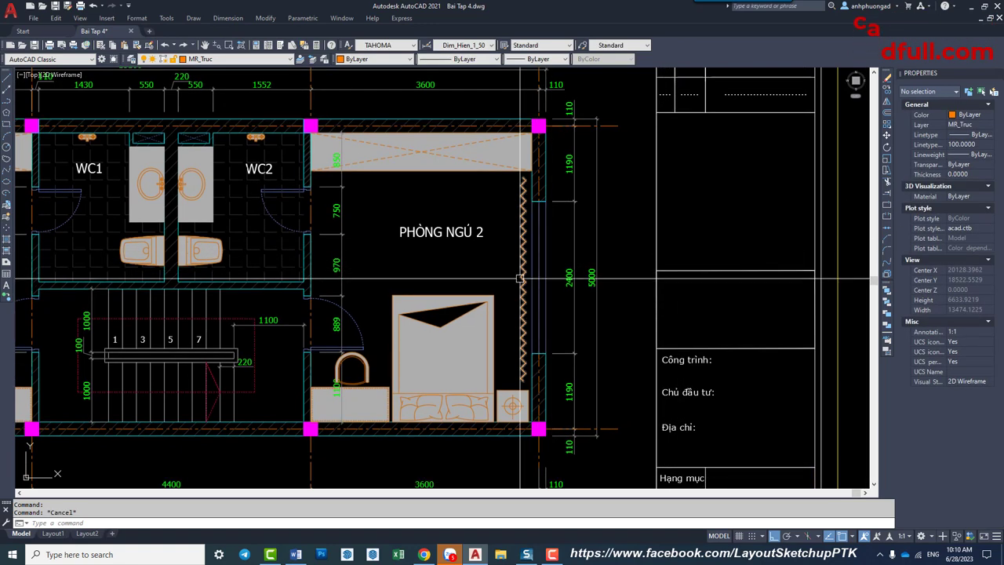
{"action": "scroll", "coordinate": [538, 259], "scroll_direction": "up", "scroll_amount": 1}
{"action": "scroll", "coordinate": [538, 259], "scroll_direction": "up", "scroll_amount": 1}
Move the zigzag line onto the right wall line and try stretching its bottom end.
{"action": "type", "text": "m"}
{"action": "key", "text": "Return"}
{"action": "scroll", "coordinate": [561, 318], "scroll_direction": "up", "scroll_amount": 1}
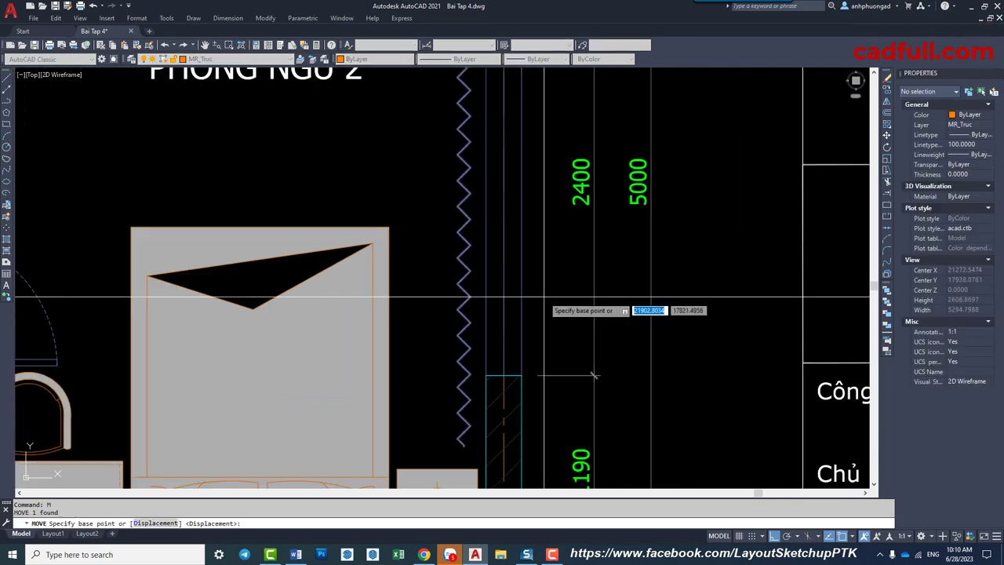
{"action": "scroll", "coordinate": [554, 293], "scroll_direction": "down", "scroll_amount": 1}
{"action": "scroll", "coordinate": [554, 293], "scroll_direction": "down", "scroll_amount": 1}
{"action": "scroll", "coordinate": [510, 282], "scroll_direction": "down", "scroll_amount": 1}
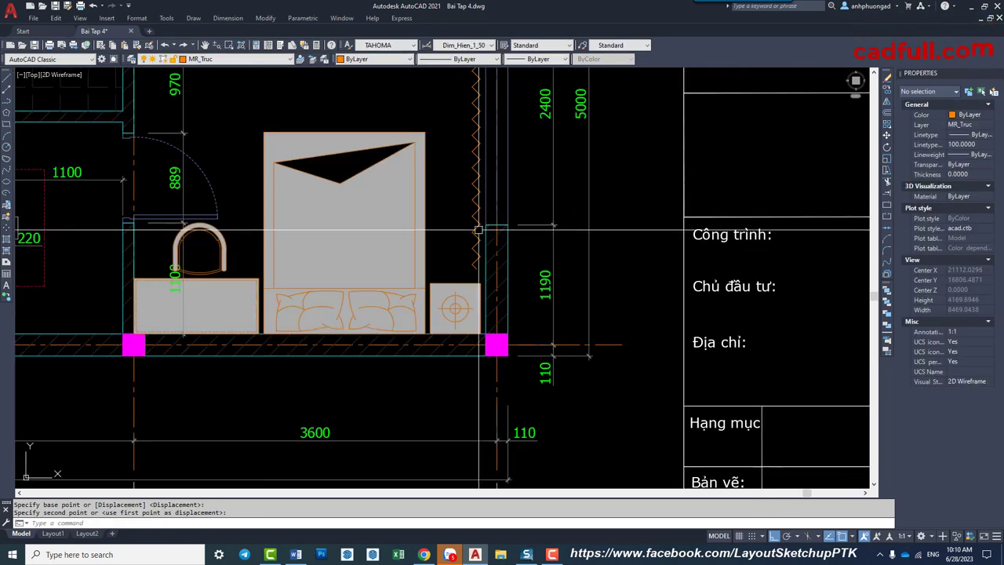
{"action": "left_click", "coordinate": [477, 271]}
{"action": "left_click", "coordinate": [477, 271]}
{"action": "scroll", "coordinate": [487, 317], "scroll_direction": "up", "scroll_amount": 3}
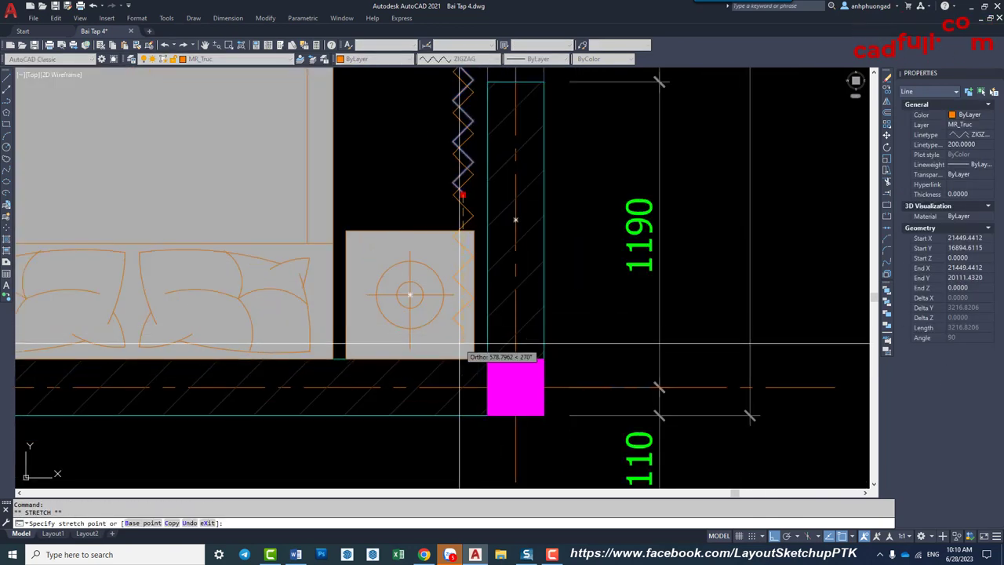
{"action": "scroll", "coordinate": [474, 453], "scroll_direction": "down", "scroll_amount": 5}
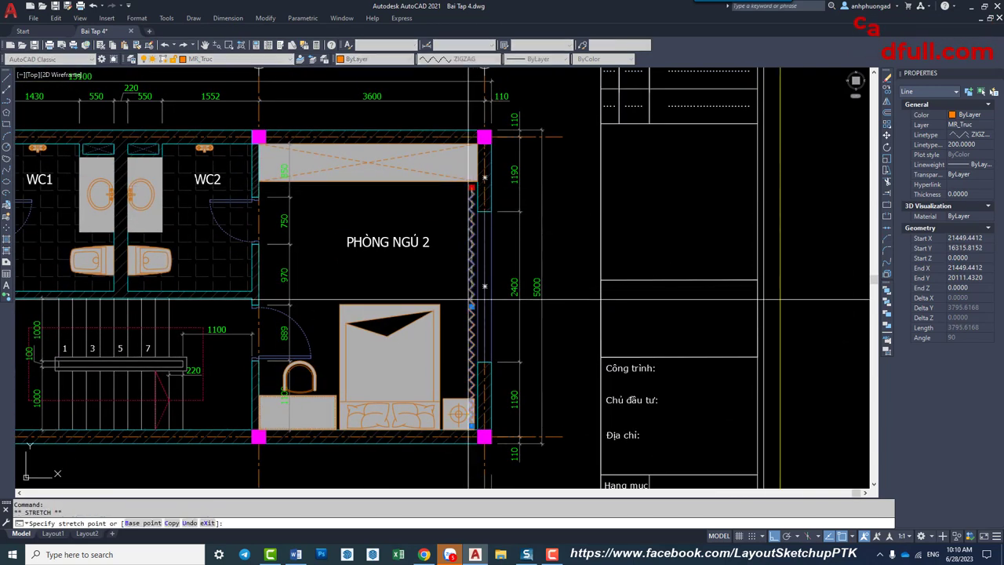
{"action": "left_click", "coordinate": [470, 371]}
{"action": "scroll", "coordinate": [473, 269], "scroll_direction": "up", "scroll_amount": 4}
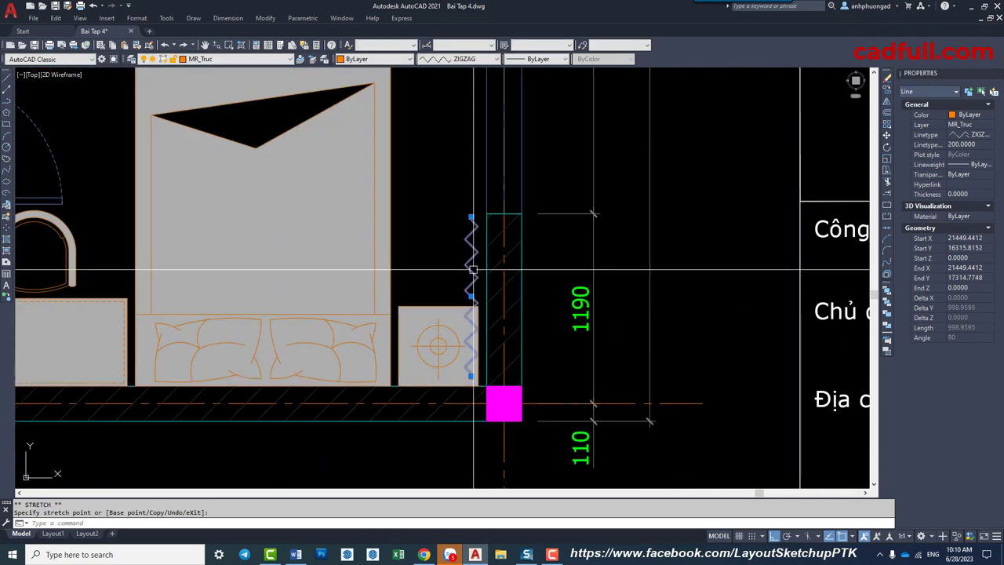
{"action": "key", "text": "Escape"}
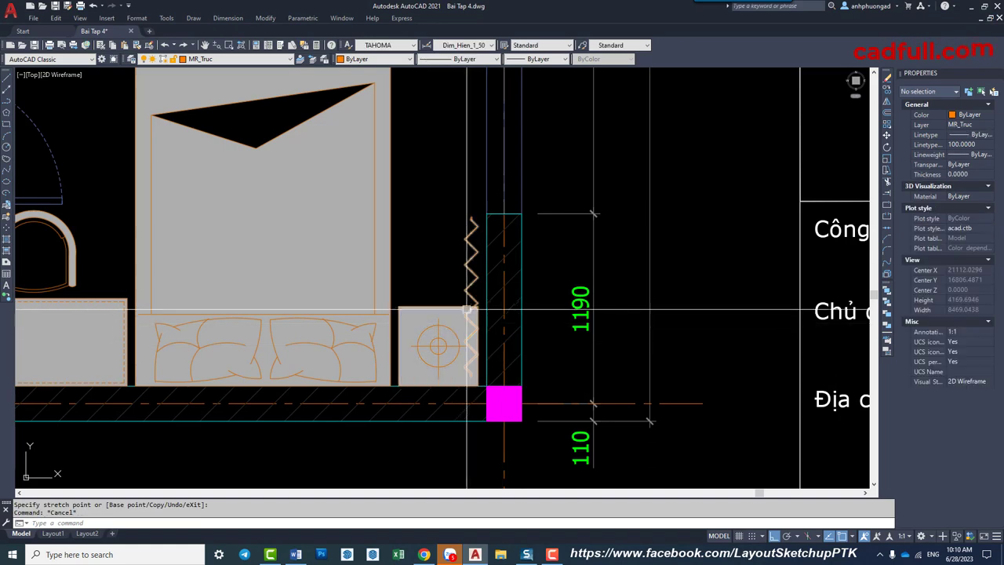
Halve the zigzag line by snapping its bottom end to its midpoint beside the nightstand.
{"action": "left_click", "coordinate": [468, 300]}
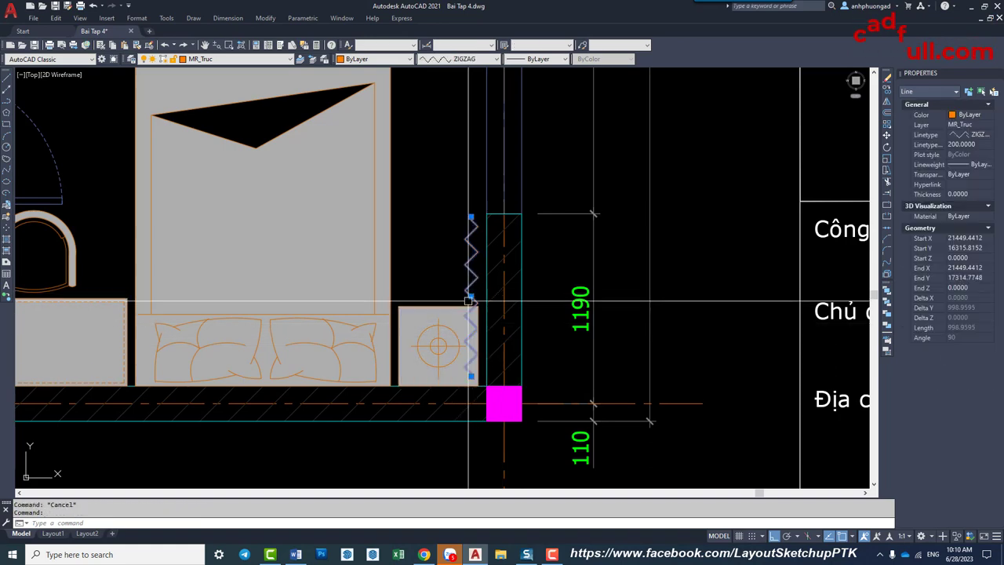
{"action": "left_click", "coordinate": [471, 377]}
{"action": "left_click", "coordinate": [470, 296]}
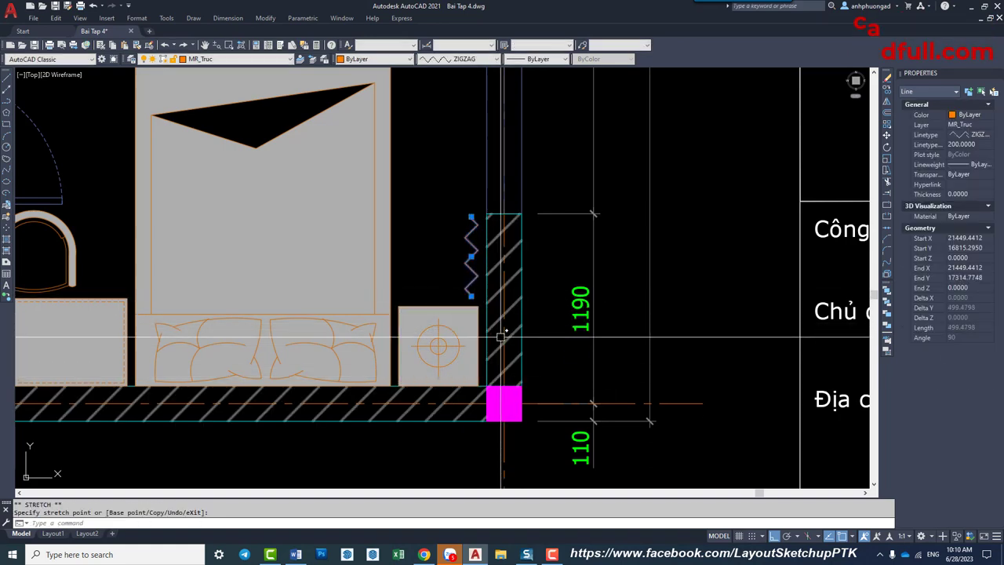
{"action": "scroll", "coordinate": [472, 306], "scroll_direction": "up", "scroll_amount": 1}
{"action": "key", "text": "Escape"}
Copy the zigzag curtain line with CO higher up the right wall, just below the wardrobe.
{"action": "scroll", "coordinate": [480, 347], "scroll_direction": "down", "scroll_amount": 4}
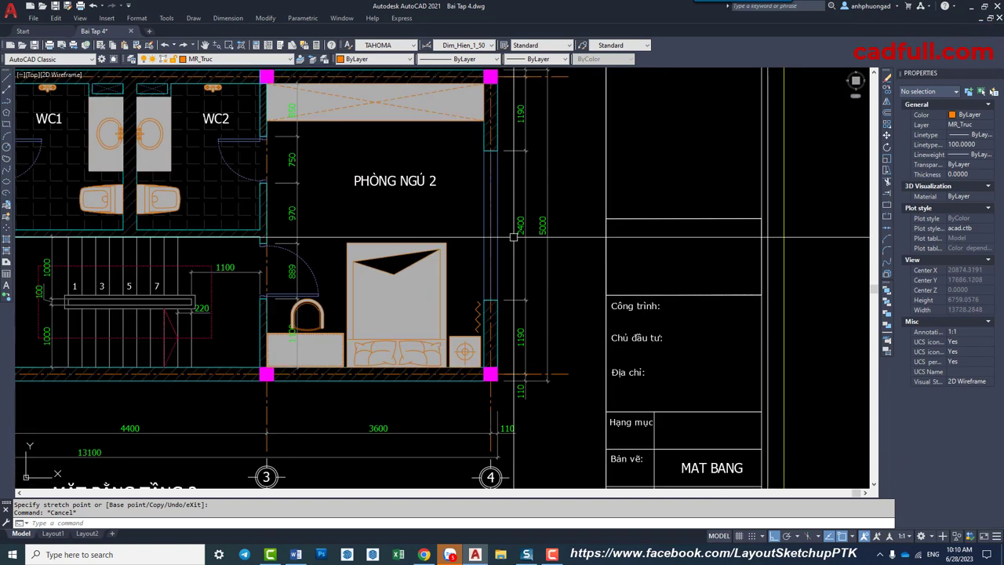
{"action": "middle_click_drag", "start_coordinate": [513, 236], "coordinate": [512, 266]}
{"action": "left_click", "coordinate": [475, 337]}
{"action": "type", "text": "co"}
{"action": "key", "text": "Return"}
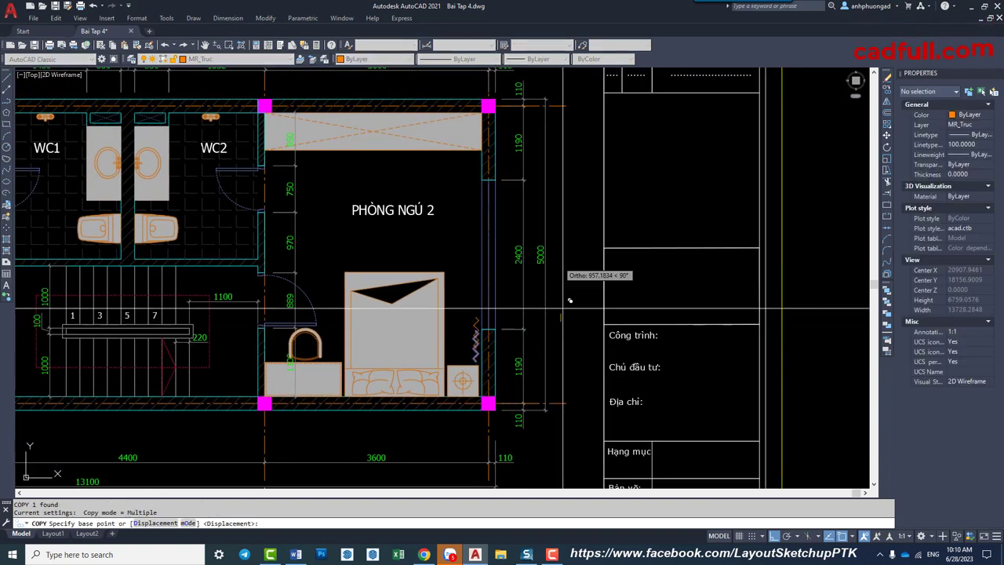
{"action": "left_click", "coordinate": [561, 313]}
{"action": "left_click", "coordinate": [474, 177]}
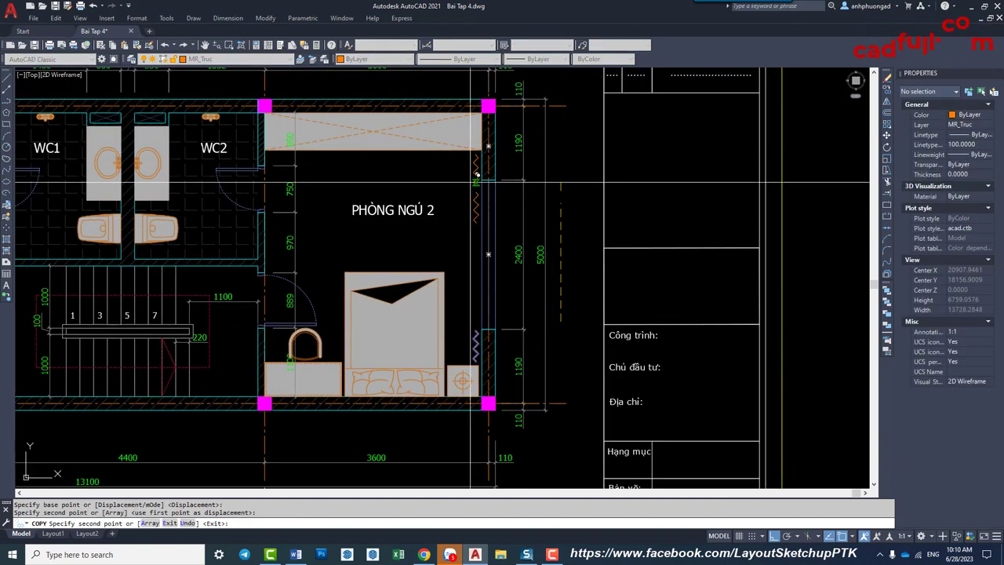
{"action": "key", "text": "Return"}
{"action": "left_click", "coordinate": [475, 172]}
{"action": "left_click", "coordinate": [475, 182]}
{"action": "key", "text": "Escape"}
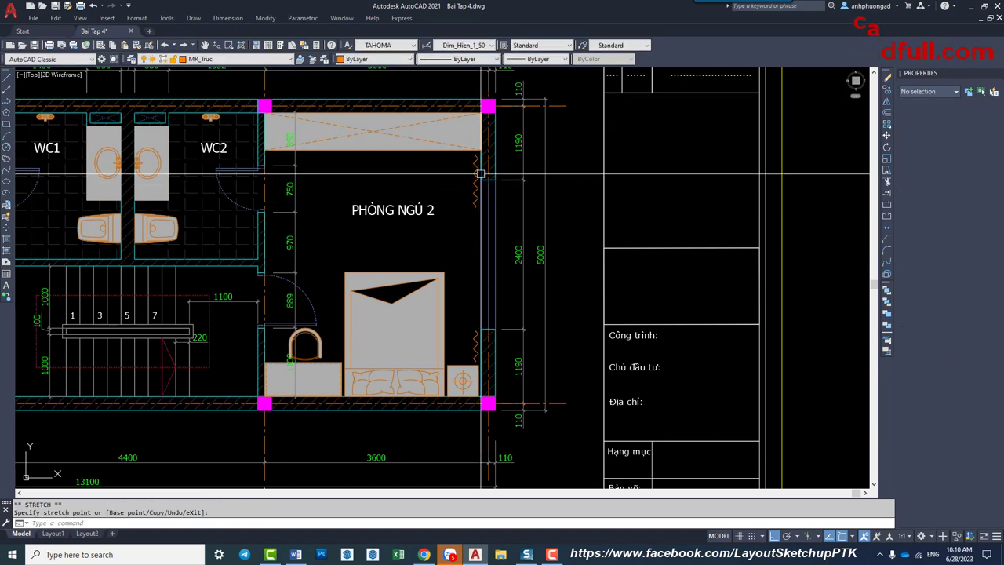
{"action": "scroll", "coordinate": [479, 175], "scroll_direction": "up", "scroll_amount": 5}
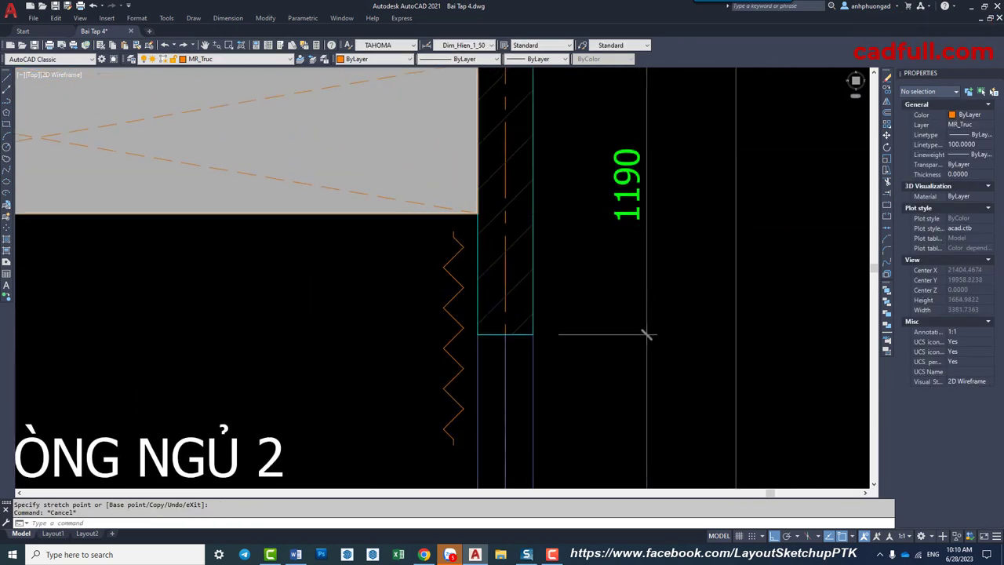
Pull the wardrobe's right edge left off the wall and snap its dashed diagonal to the new corner.
{"action": "scroll", "coordinate": [443, 223], "scroll_direction": "down", "scroll_amount": 4}
{"action": "scroll", "coordinate": [409, 276], "scroll_direction": "up", "scroll_amount": 2}
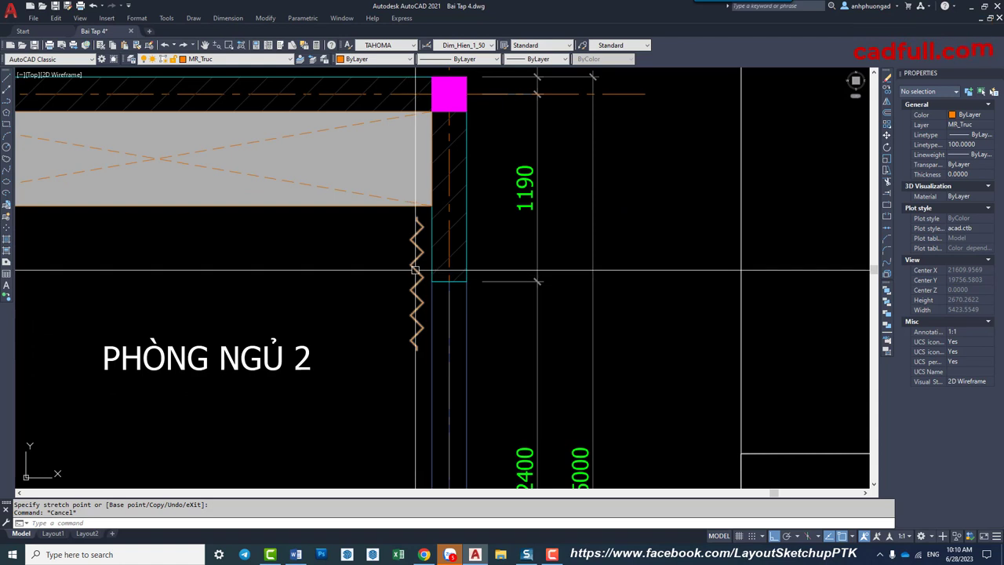
{"action": "left_click", "coordinate": [385, 240]}
{"action": "left_click", "coordinate": [367, 199]}
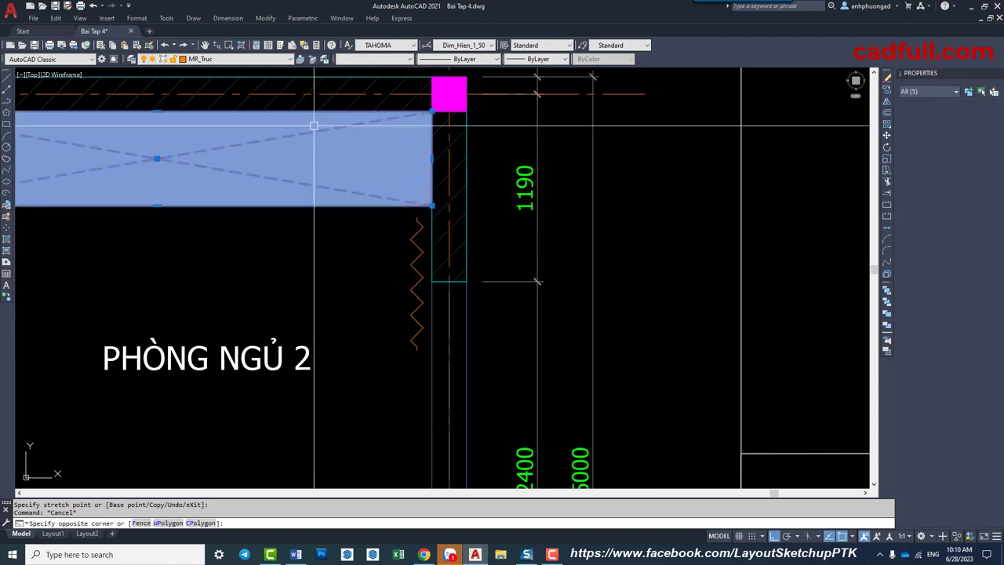
{"action": "left_click", "coordinate": [431, 158]}
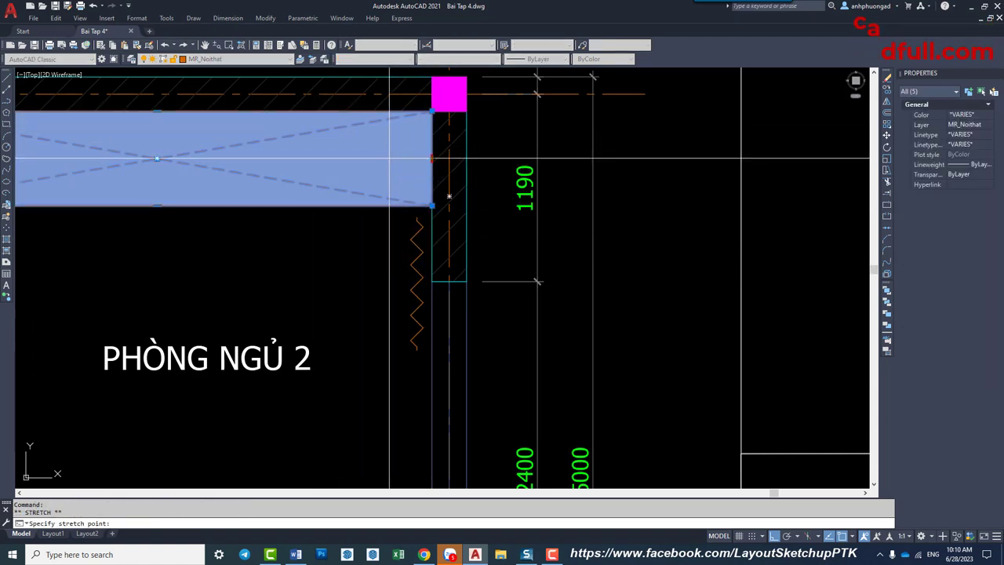
{"action": "left_click", "coordinate": [390, 158]}
{"action": "left_click", "coordinate": [416, 203]}
{"action": "left_click", "coordinate": [431, 205]}
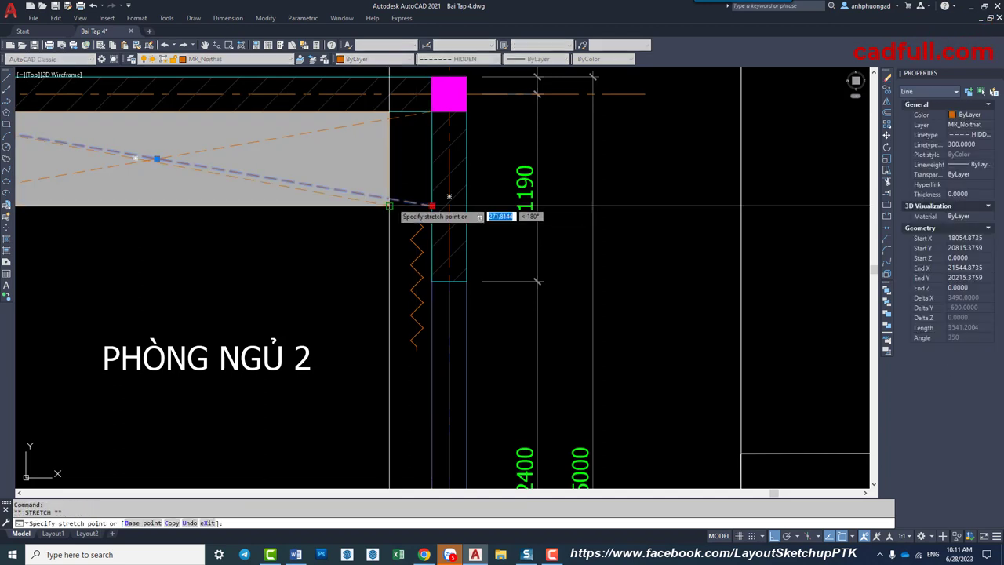
{"action": "left_click", "coordinate": [390, 206]}
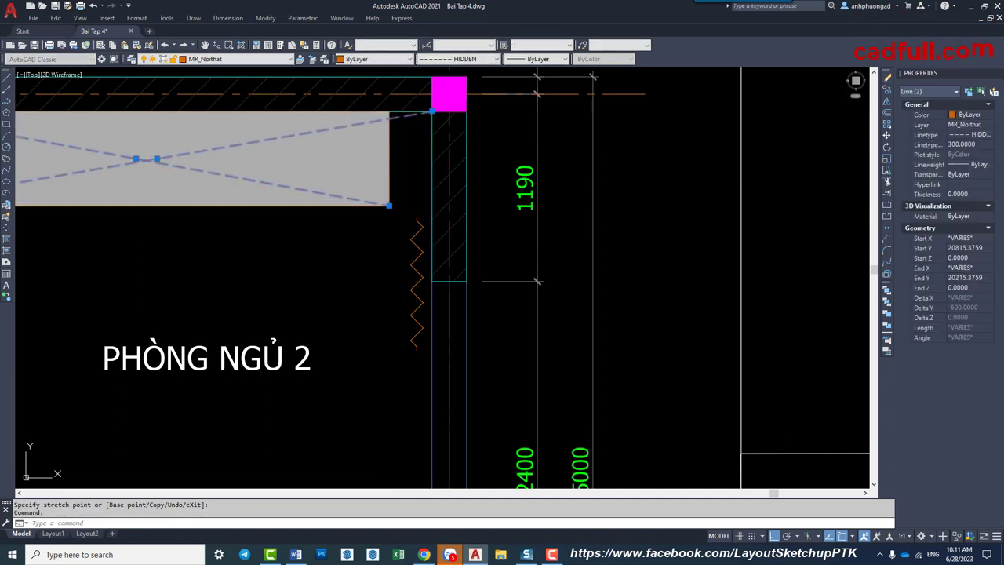
{"action": "key", "text": "Escape"}
Stretch the upper zigzag curtain line's end up beside the shortened wardrobe.
{"action": "left_click", "coordinate": [418, 257]}
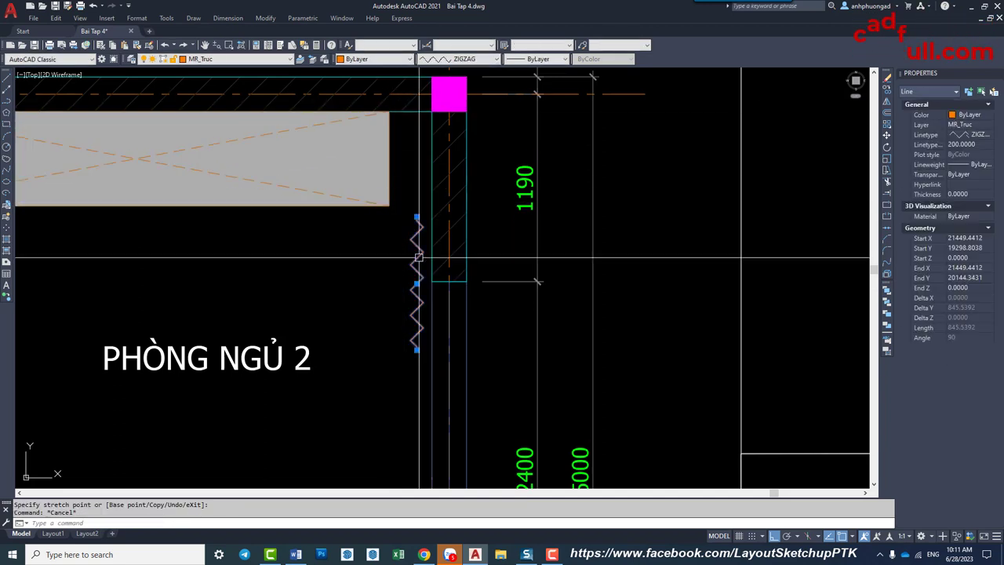
{"action": "left_click", "coordinate": [416, 216]}
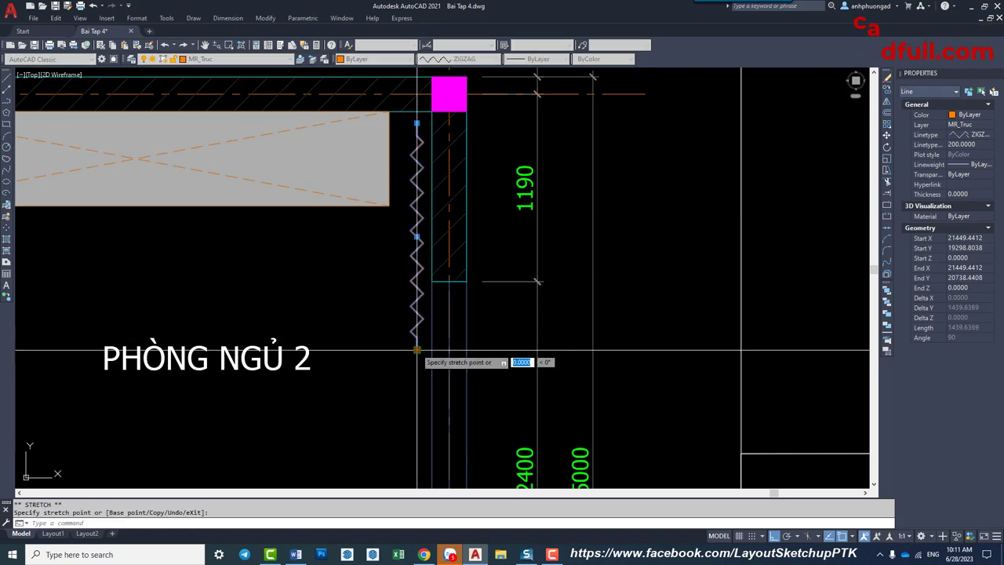
{"action": "key", "text": "Escape"}
{"action": "scroll", "coordinate": [541, 284], "scroll_direction": "down", "scroll_amount": 3}
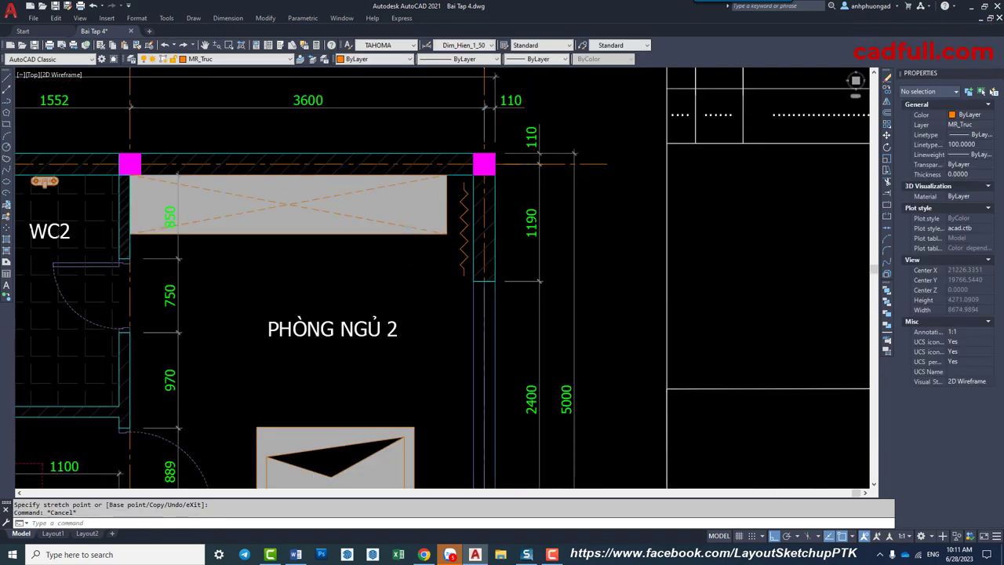
{"action": "scroll", "coordinate": [541, 284], "scroll_direction": "down", "scroll_amount": 3}
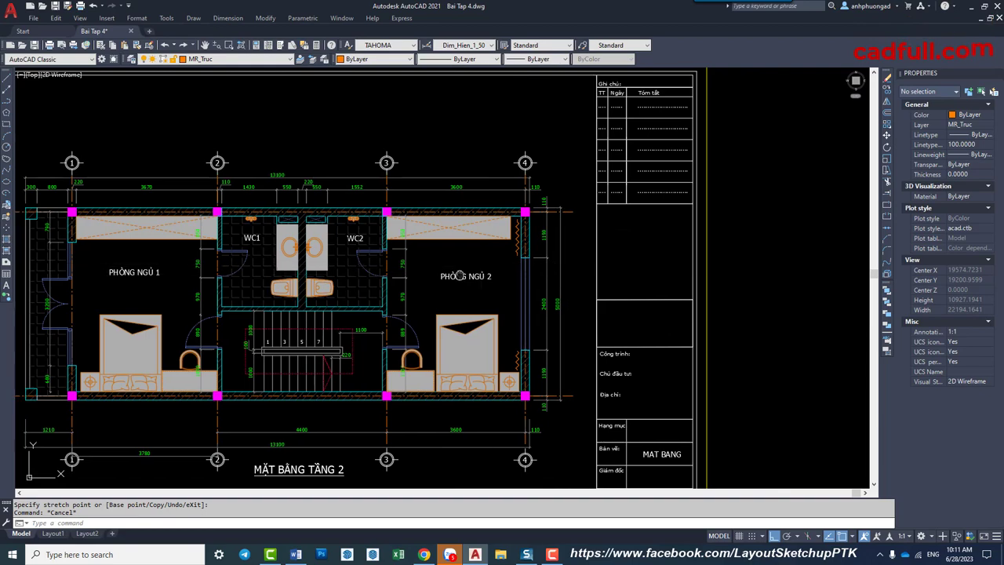
{"action": "middle_click_drag", "start_coordinate": [460, 276], "coordinate": [585, 248]}
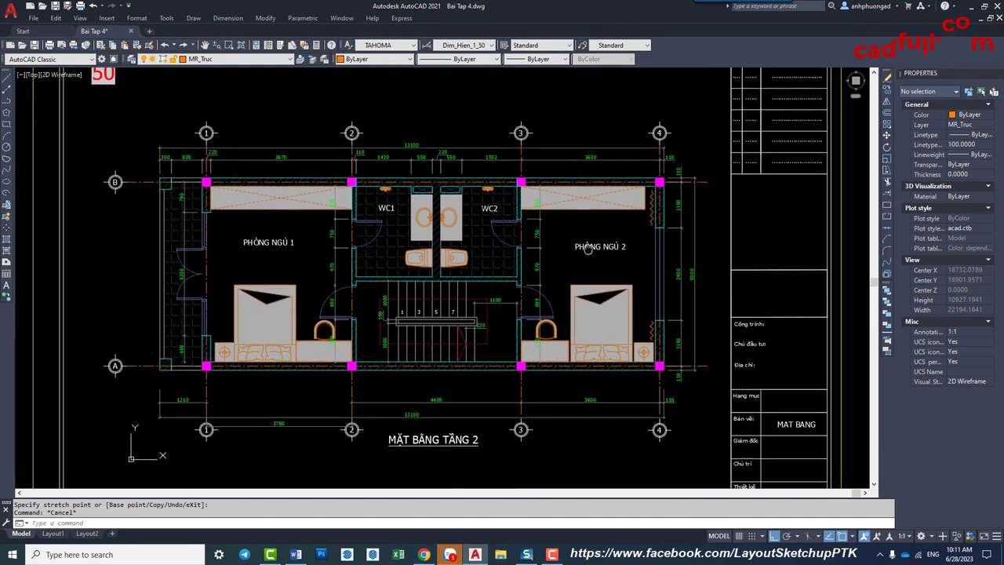
{"action": "scroll", "coordinate": [513, 295], "scroll_direction": "down", "scroll_amount": 2}
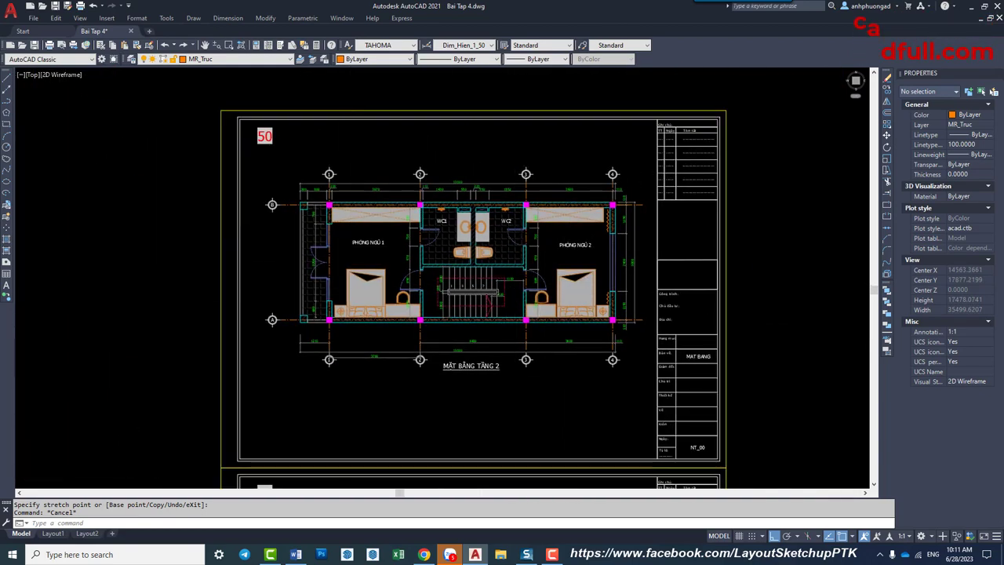
{"action": "scroll", "coordinate": [345, 380], "scroll_direction": "up", "scroll_amount": 4}
{"action": "left_click", "coordinate": [365, 324]}
{"action": "scroll", "coordinate": [368, 345], "scroll_direction": "down", "scroll_amount": 4}
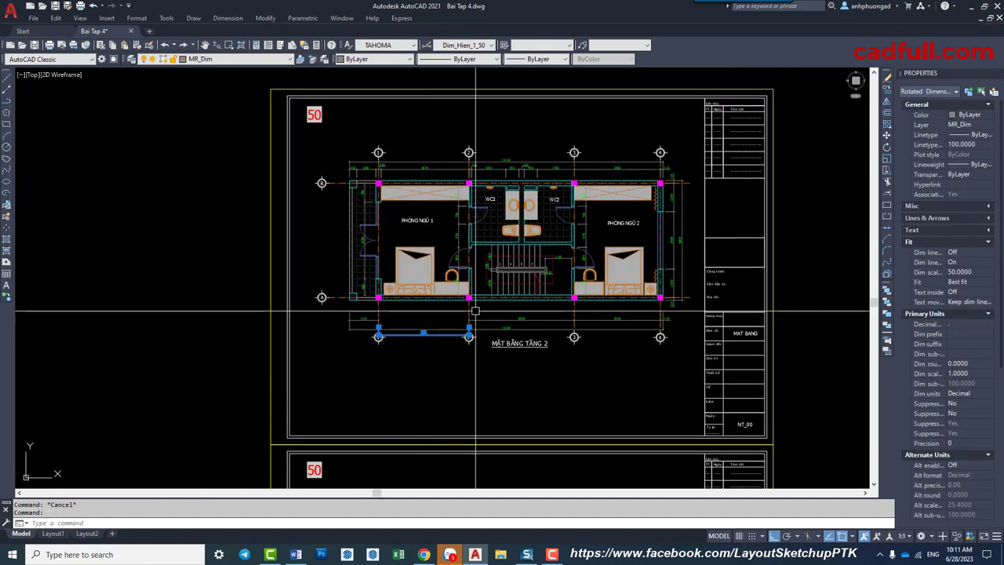
{"action": "middle_click_drag", "start_coordinate": [537, 282], "coordinate": [470, 317]}
{"action": "key", "text": "Escape"}
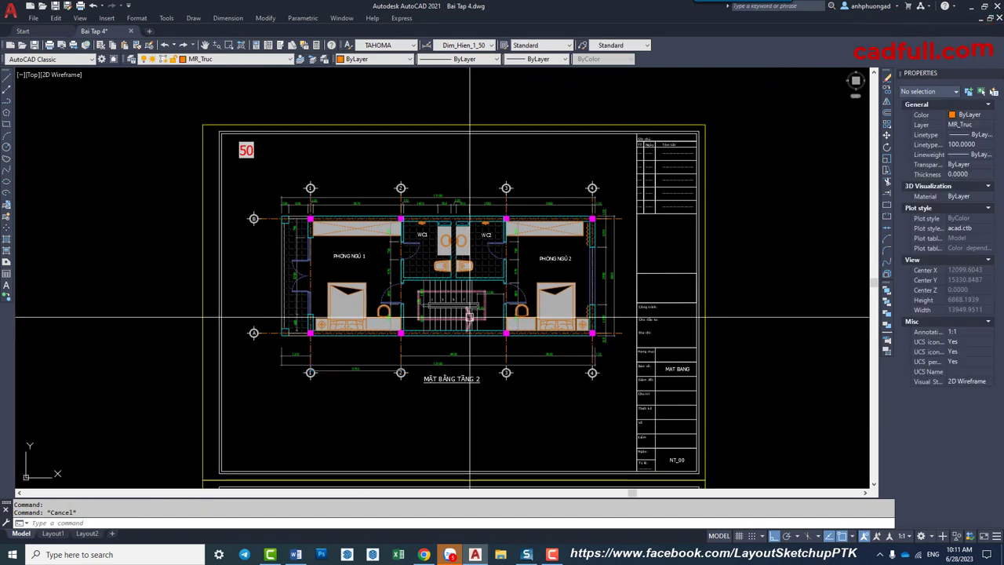
{"action": "scroll", "coordinate": [424, 302], "scroll_direction": "up", "scroll_amount": 1}
{"action": "scroll", "coordinate": [423, 301], "scroll_direction": "up", "scroll_amount": 1}
{"action": "middle_click_drag", "start_coordinate": [627, 367], "coordinate": [592, 366]}
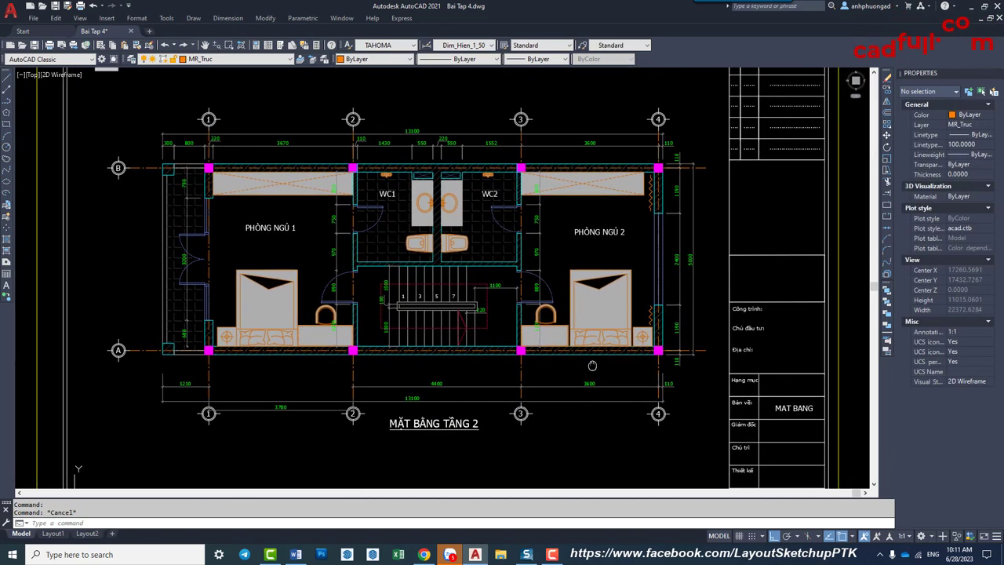
{"action": "scroll", "coordinate": [592, 363], "scroll_direction": "down", "scroll_amount": 2}
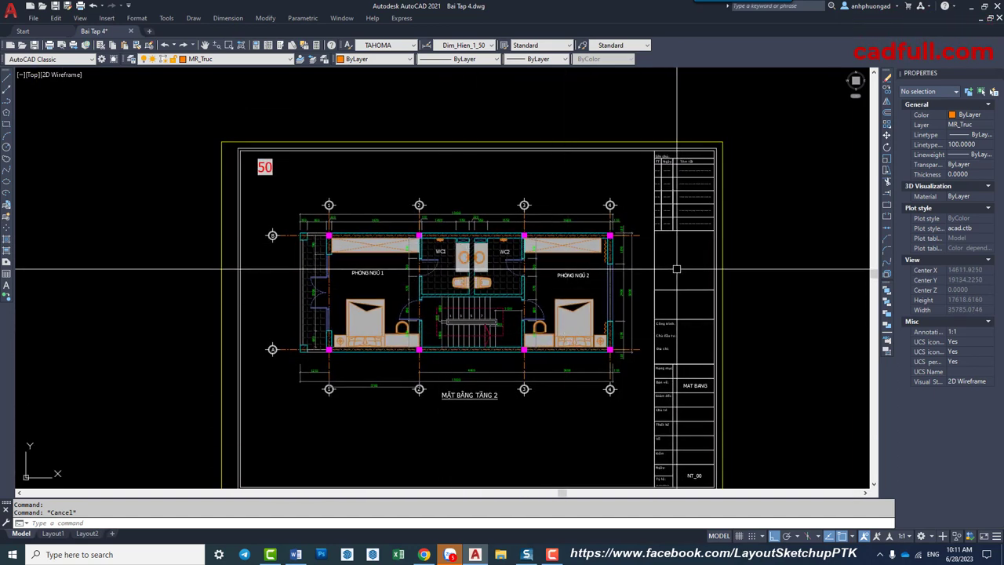
{"action": "left_click", "coordinate": [508, 153]}
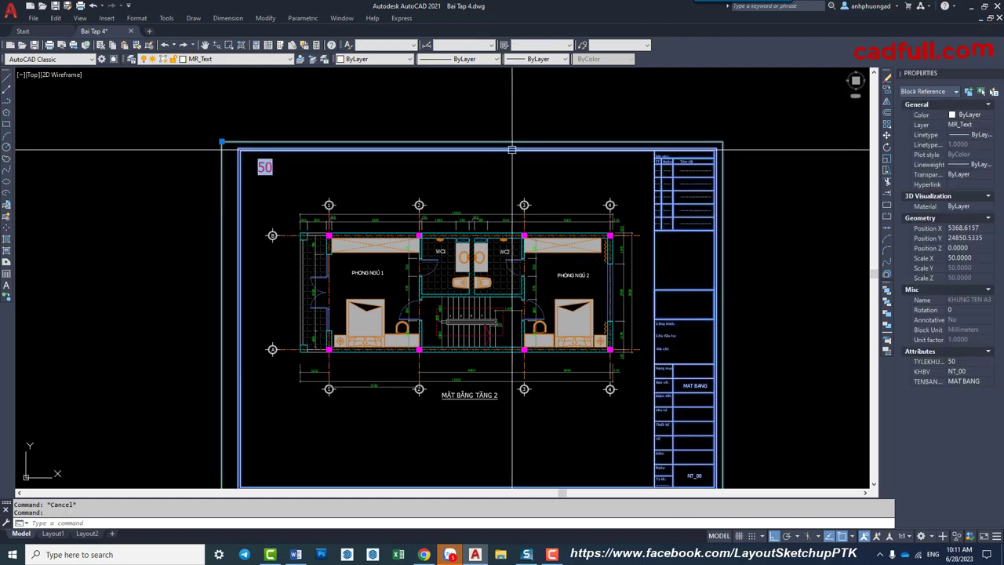
{"action": "key", "text": "Escape"}
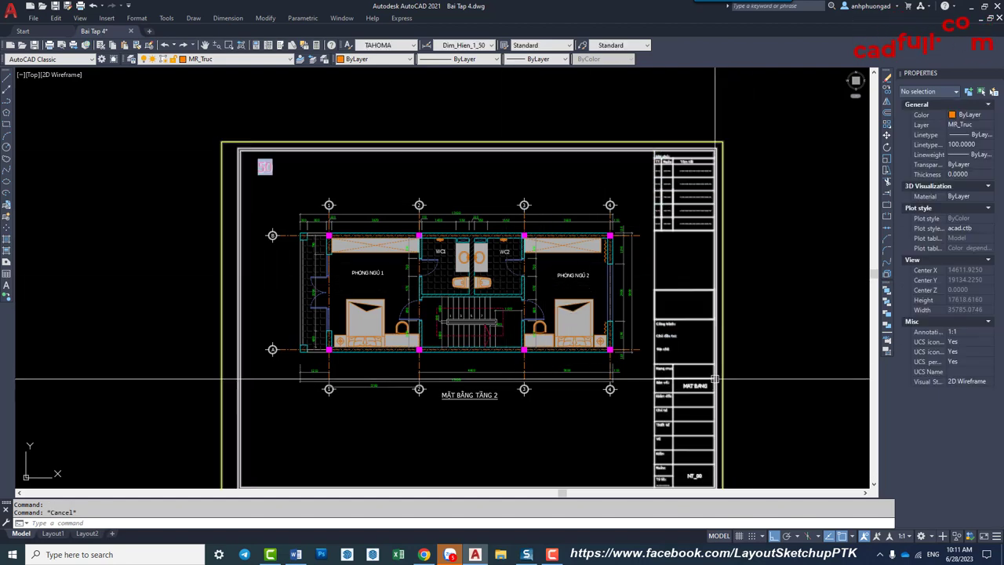
{"action": "left_click", "coordinate": [264, 59]}
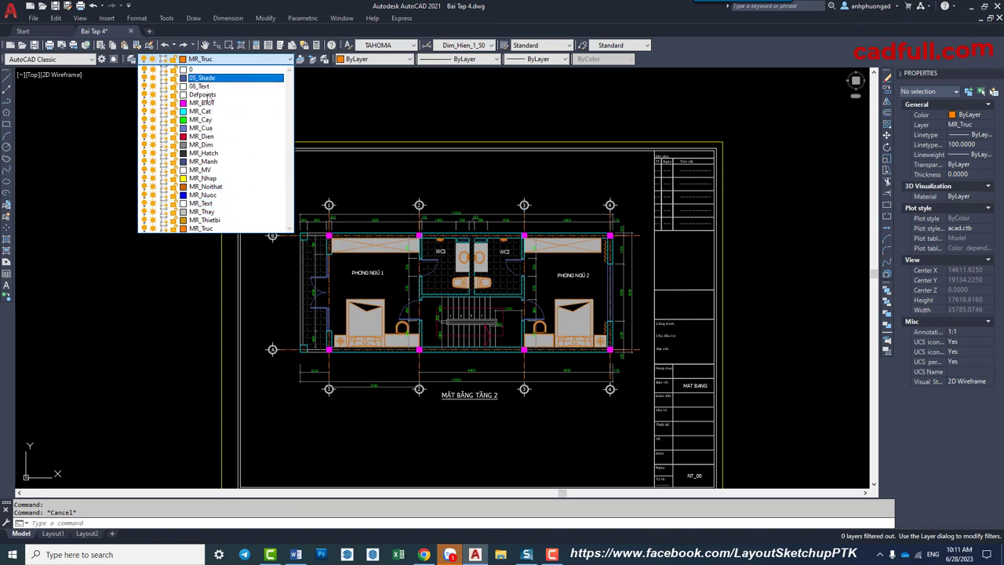
{"action": "left_click", "coordinate": [752, 248]}
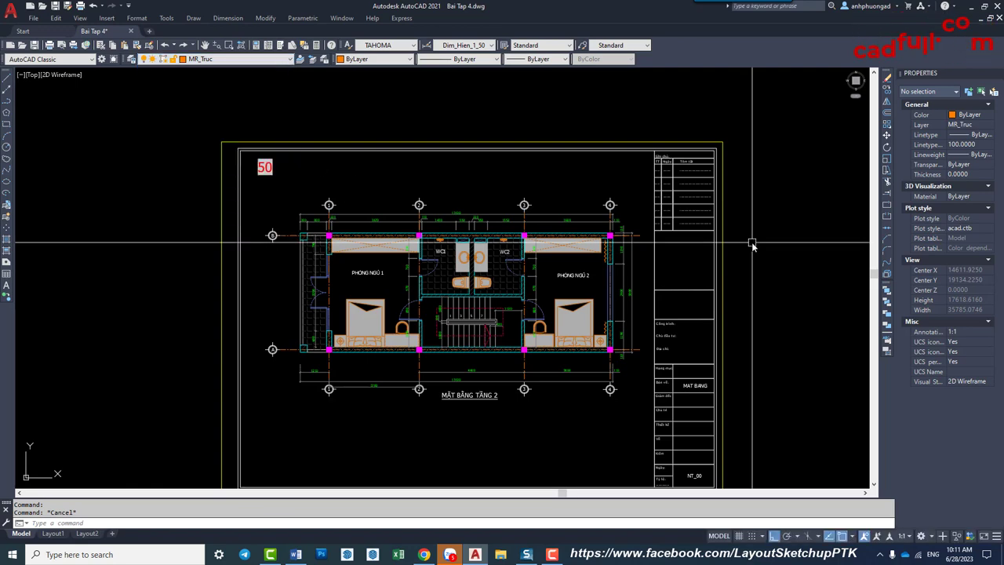